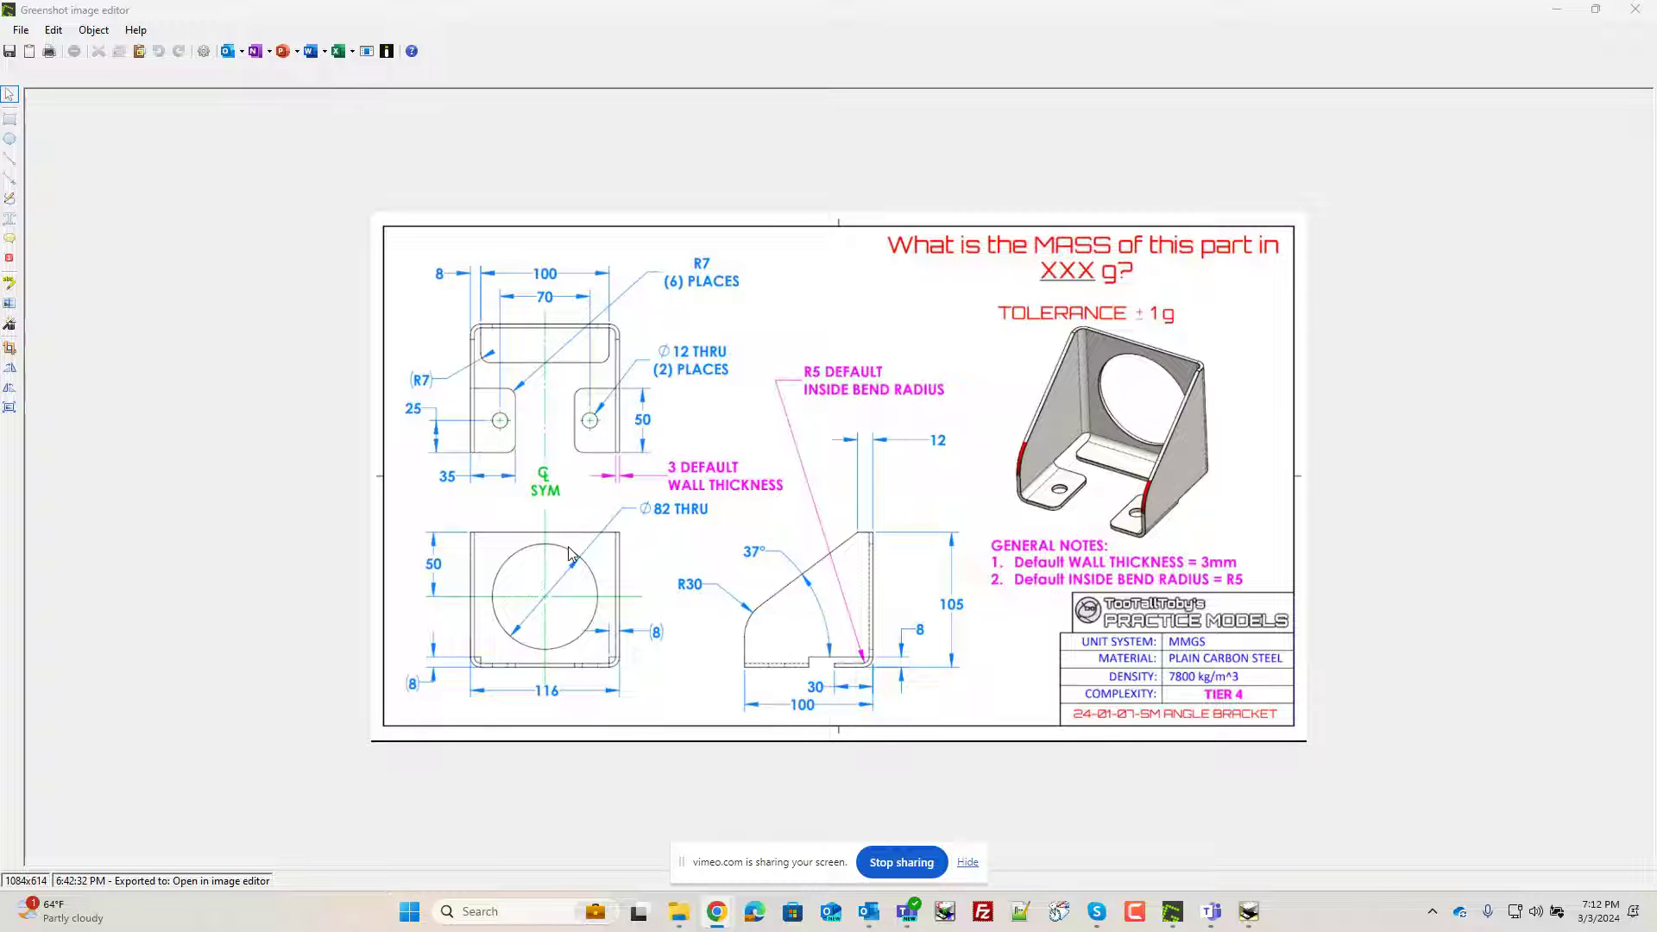
Step: Switch to IRONCAD and place a flat sheet metal stock part in the scene with the default CRS - 24GA stock
{"action": "left_click", "coordinate": [1594, 16]}
{"action": "left_click_drag", "start_coordinate": [774, 226], "coordinate": [1656, 222]}
{"action": "left_click_drag", "start_coordinate": [1521, 219], "coordinate": [844, 522]}
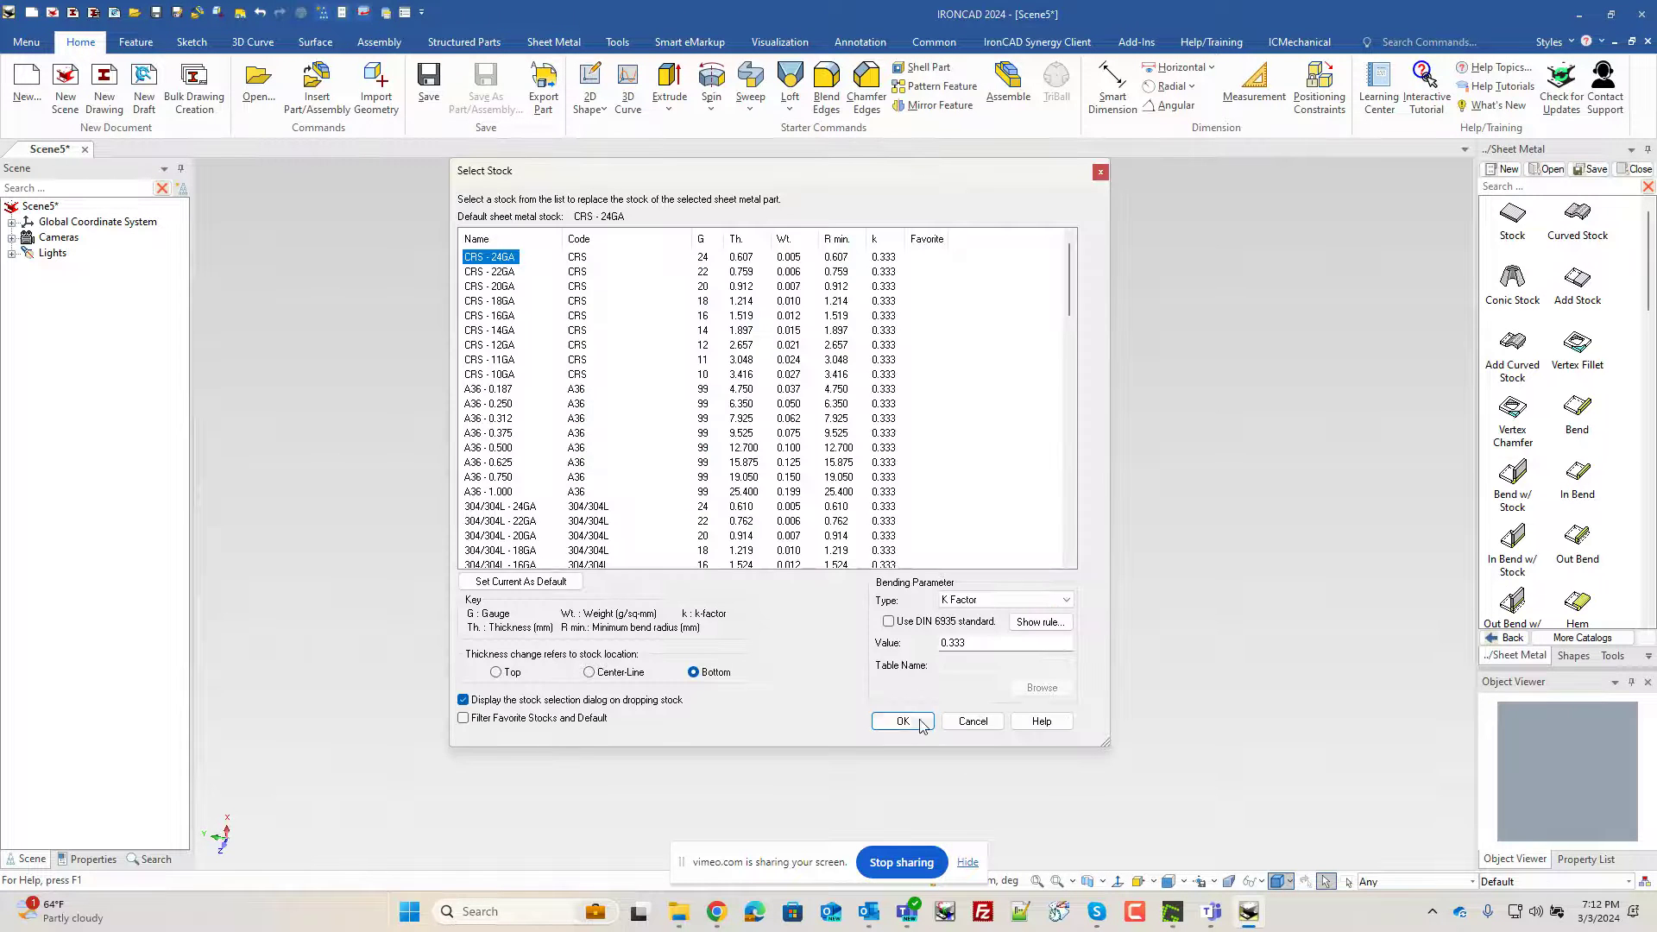
{"action": "left_click", "coordinate": [920, 723]}
Step: Set the sheet metal part's stock thickness to 3 mm in its part properties
{"action": "right_click", "coordinate": [786, 481]}
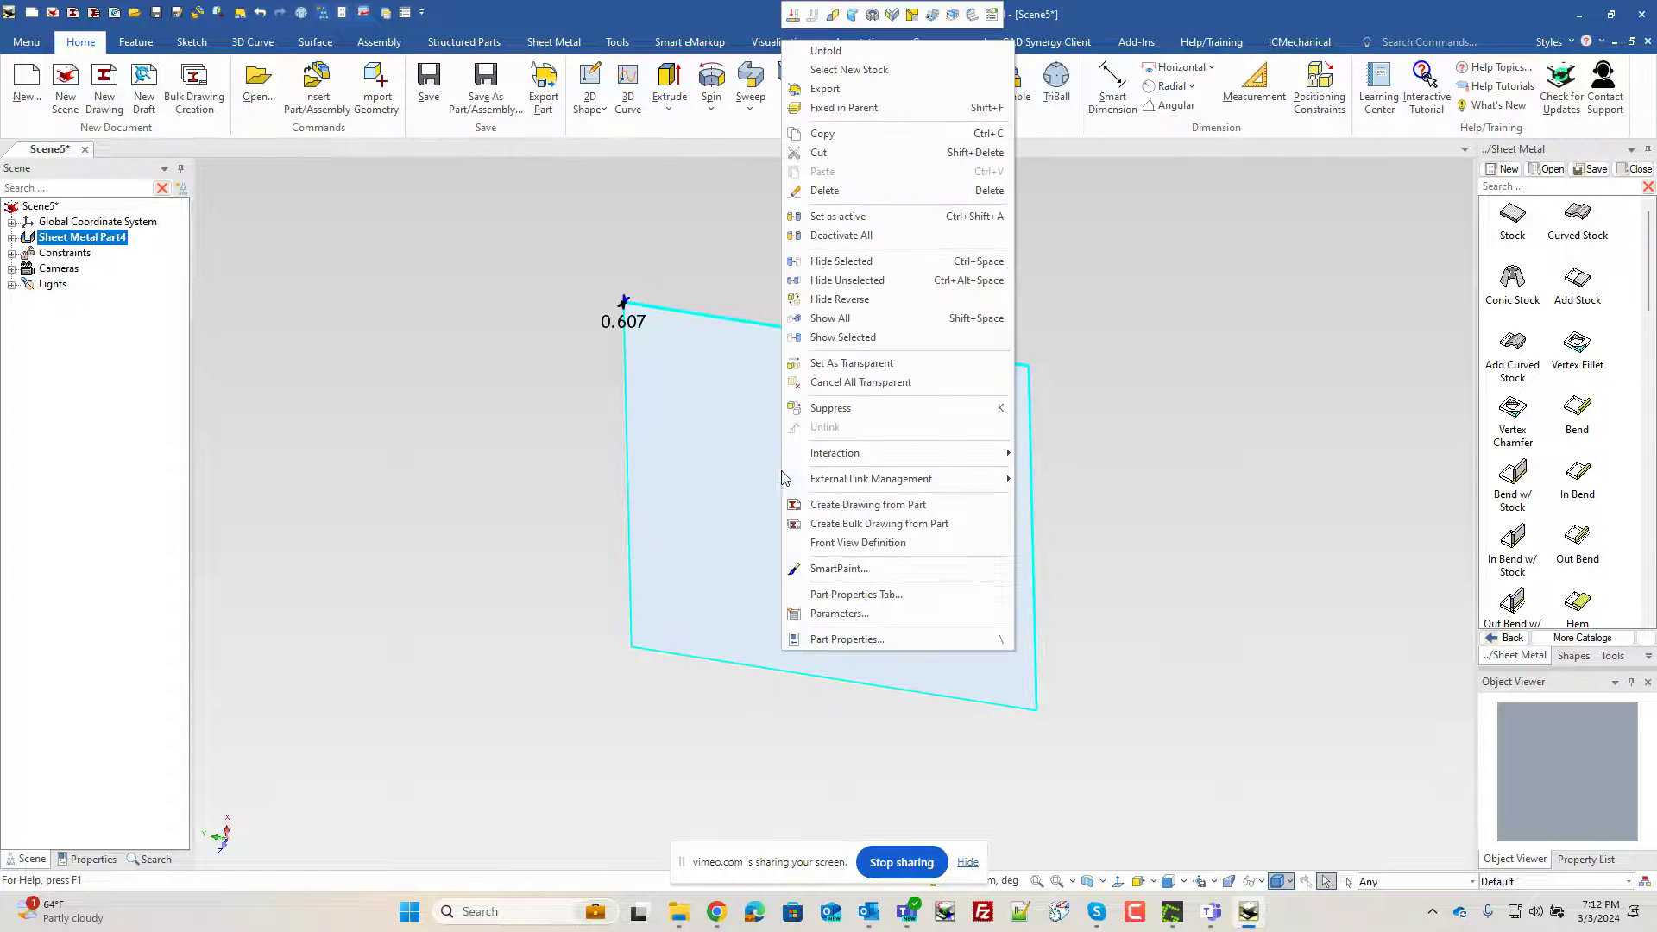
{"action": "left_click", "coordinate": [847, 640]}
{"action": "type", "text": "3"}
{"action": "key", "text": "Tab"}
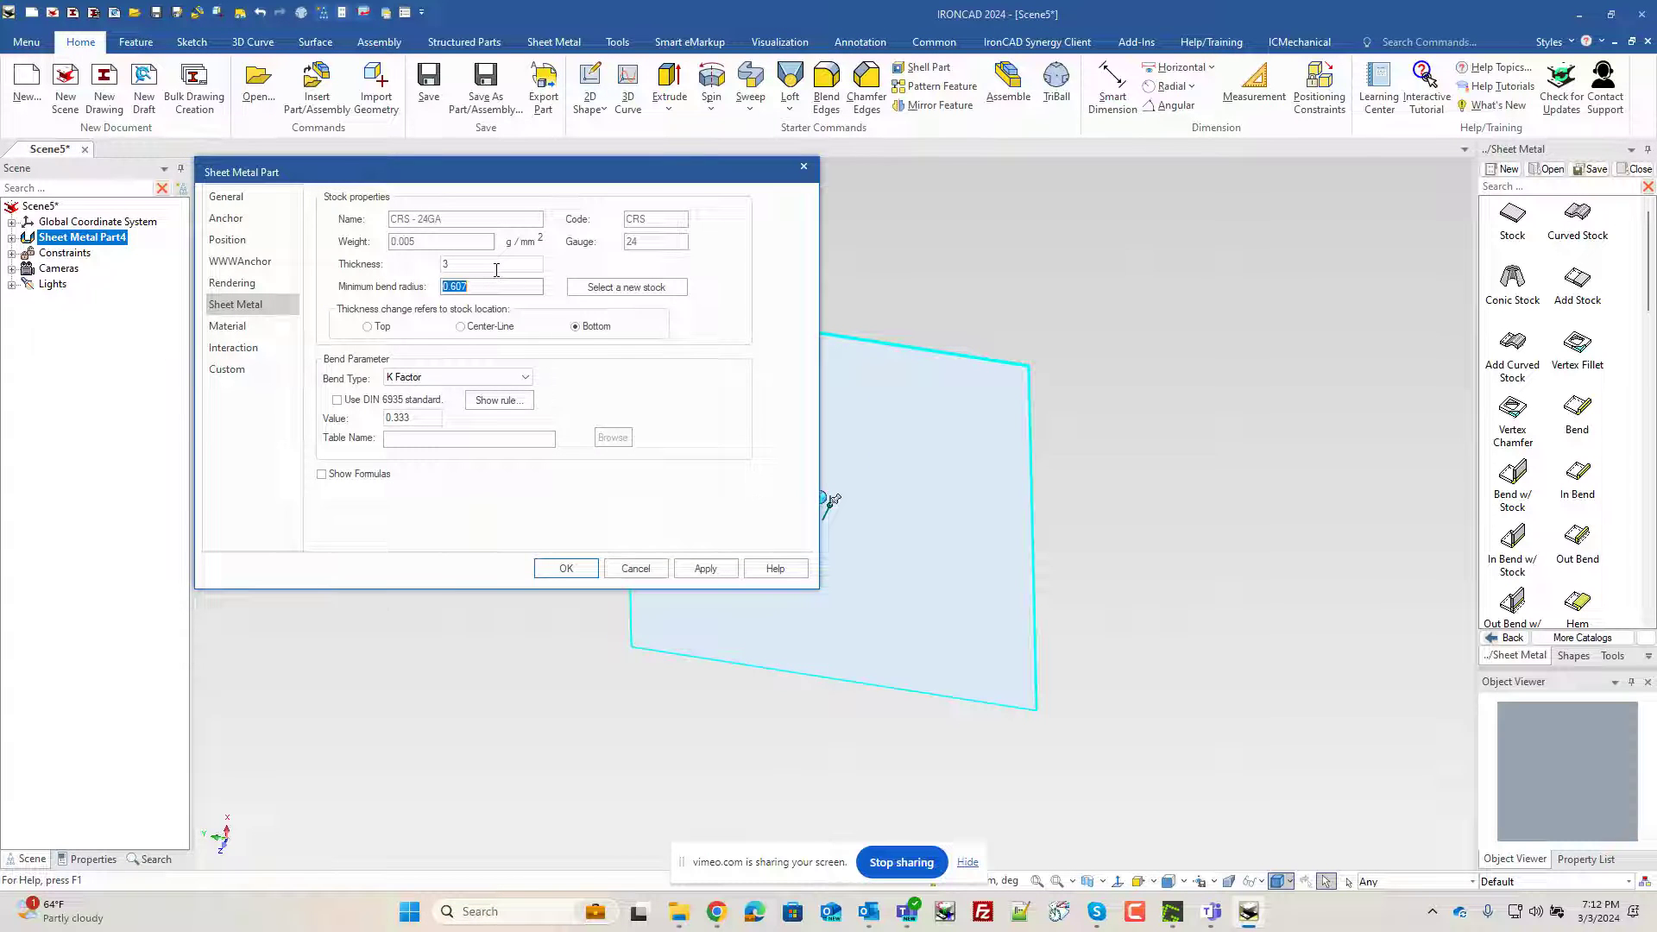
{"action": "key", "text": "Return"}
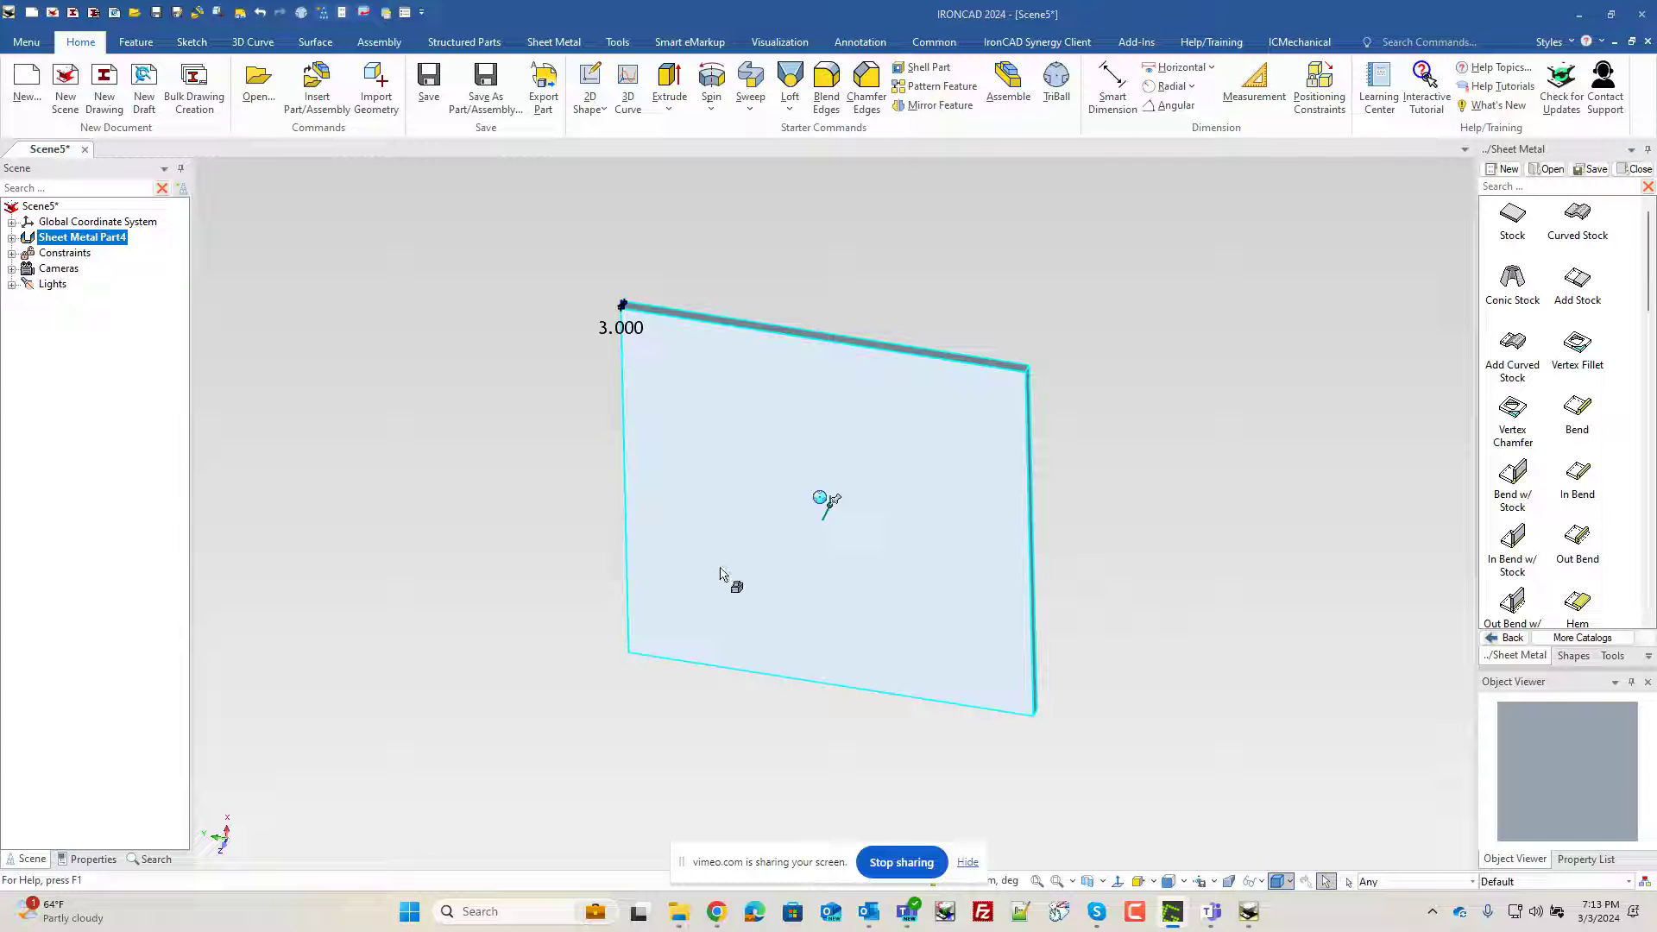
Step: Resize the stock plate to 116 mm wide and 105-8 mm high
{"action": "left_click", "coordinate": [932, 574]}
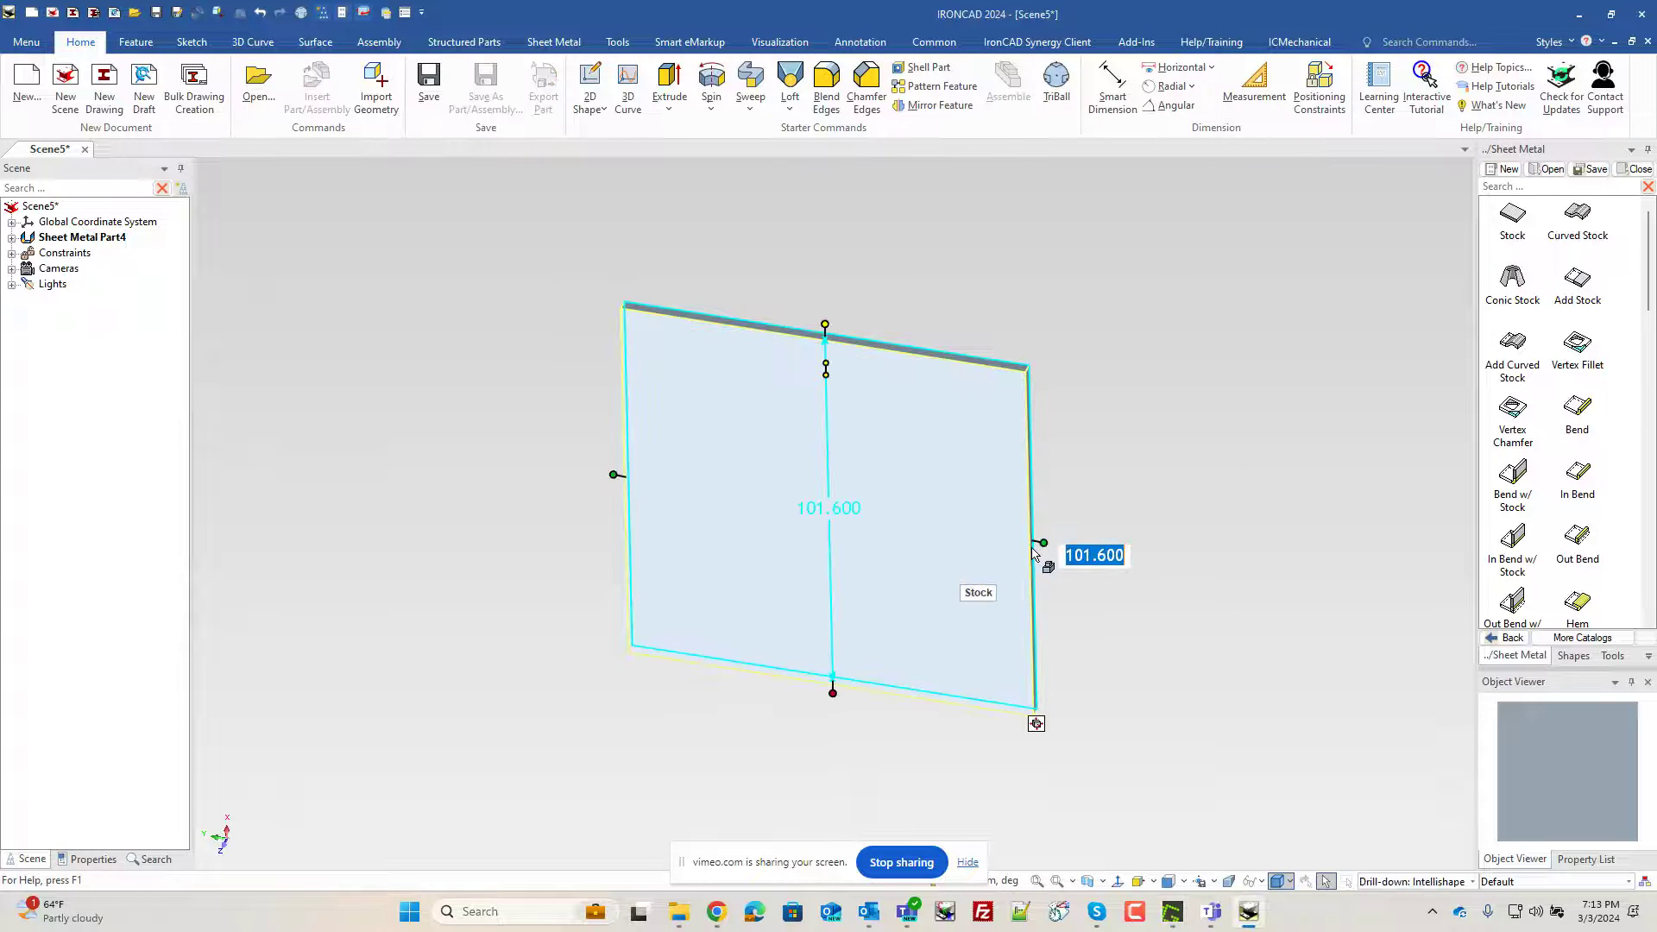
{"action": "mouse_move", "coordinate": [1047, 541]}
{"action": "type", "text": "116"}
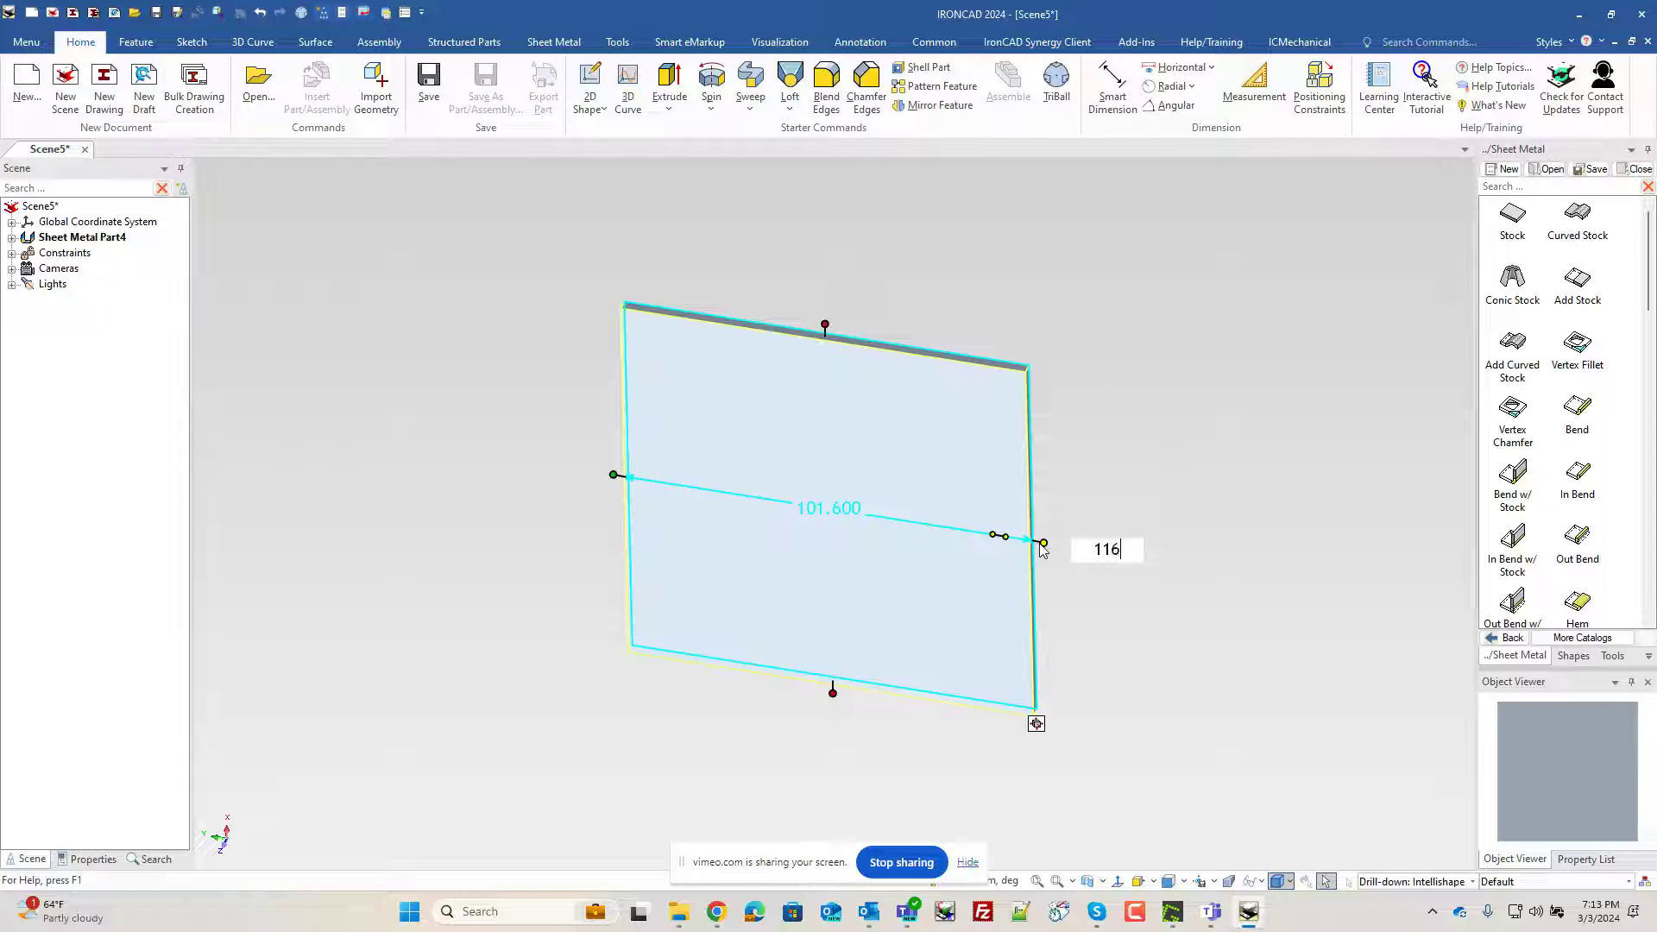
{"action": "key", "text": "Return"}
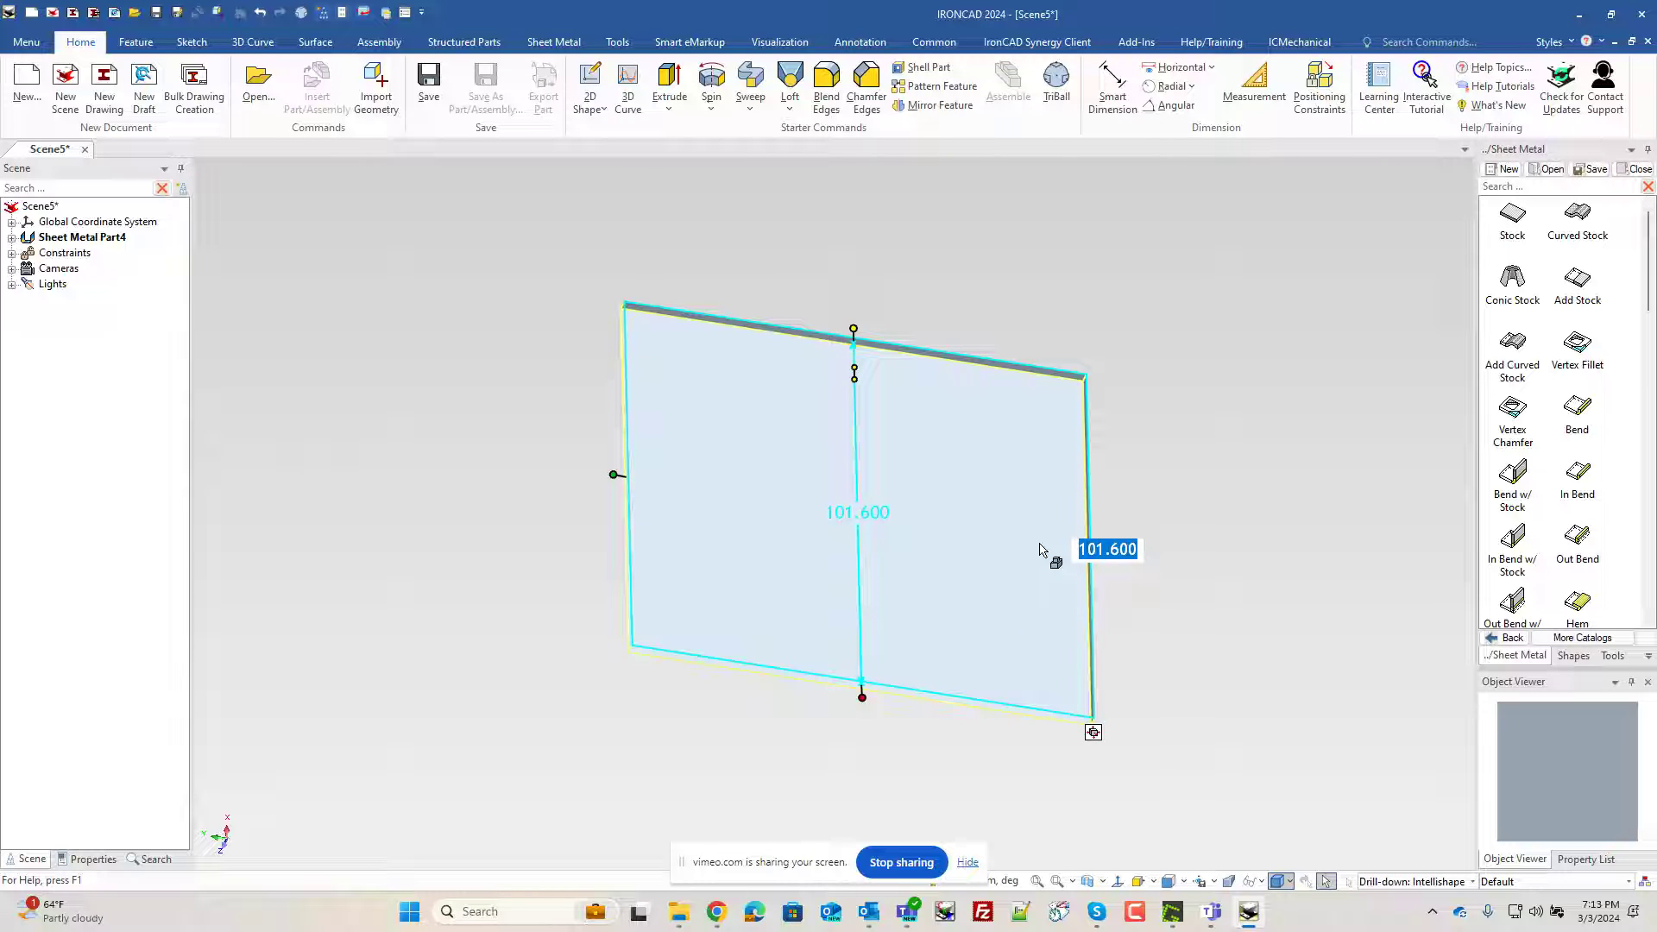
{"action": "left_click", "coordinate": [854, 331]}
{"action": "type", "text": "105-8"}
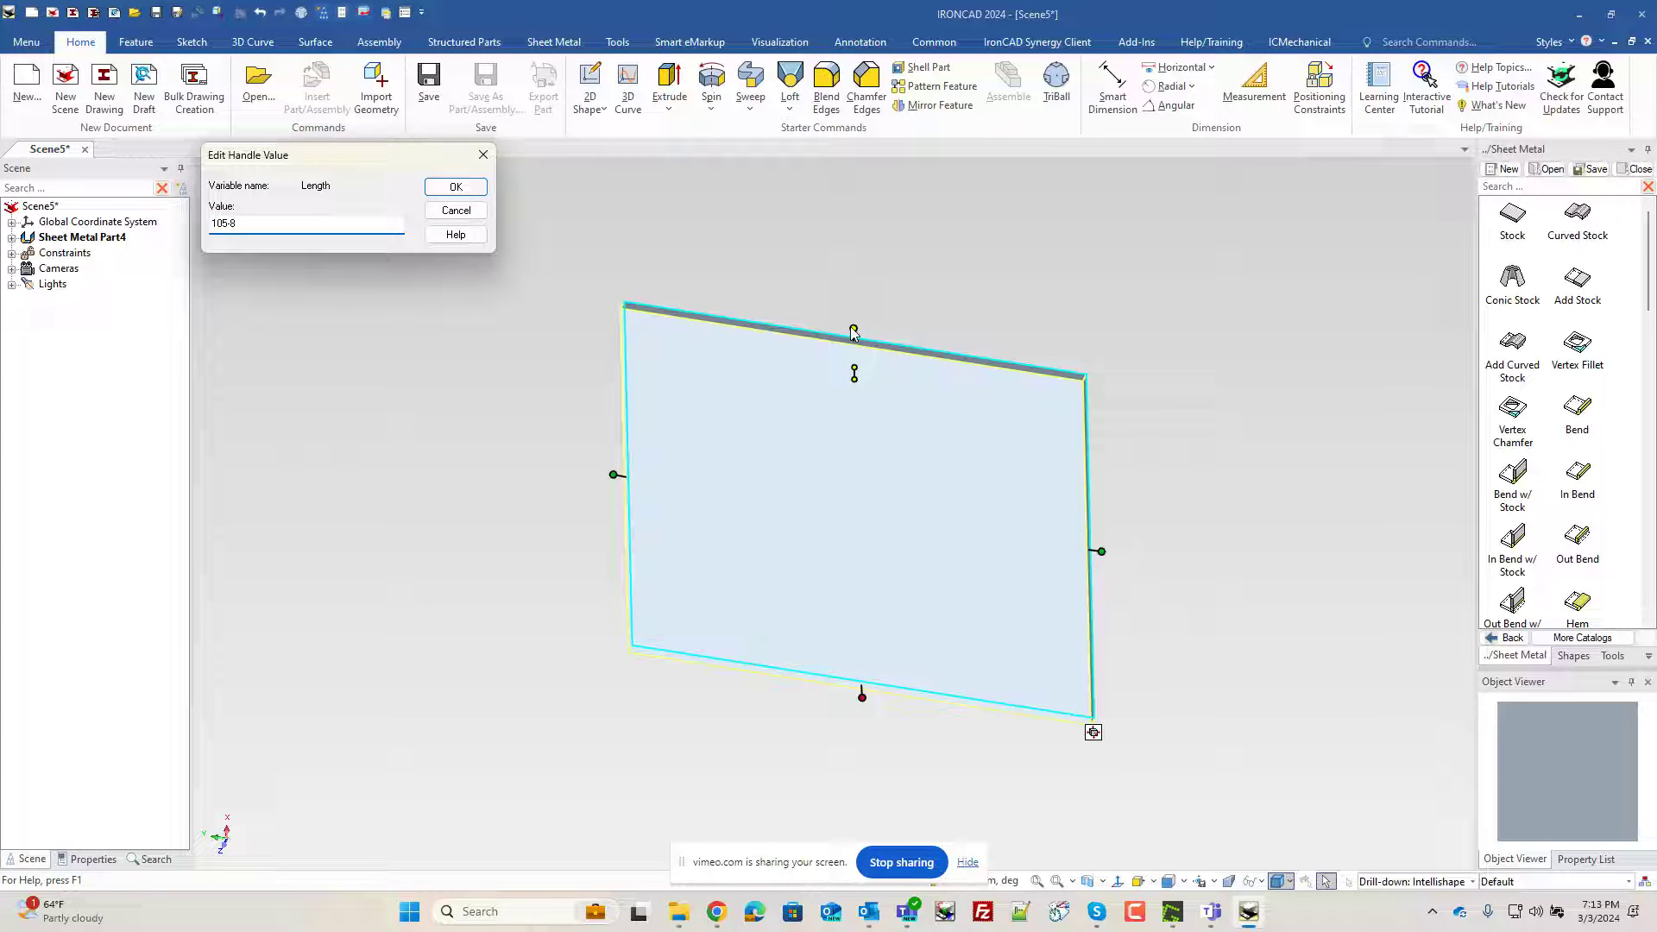
{"action": "key", "text": "Return"}
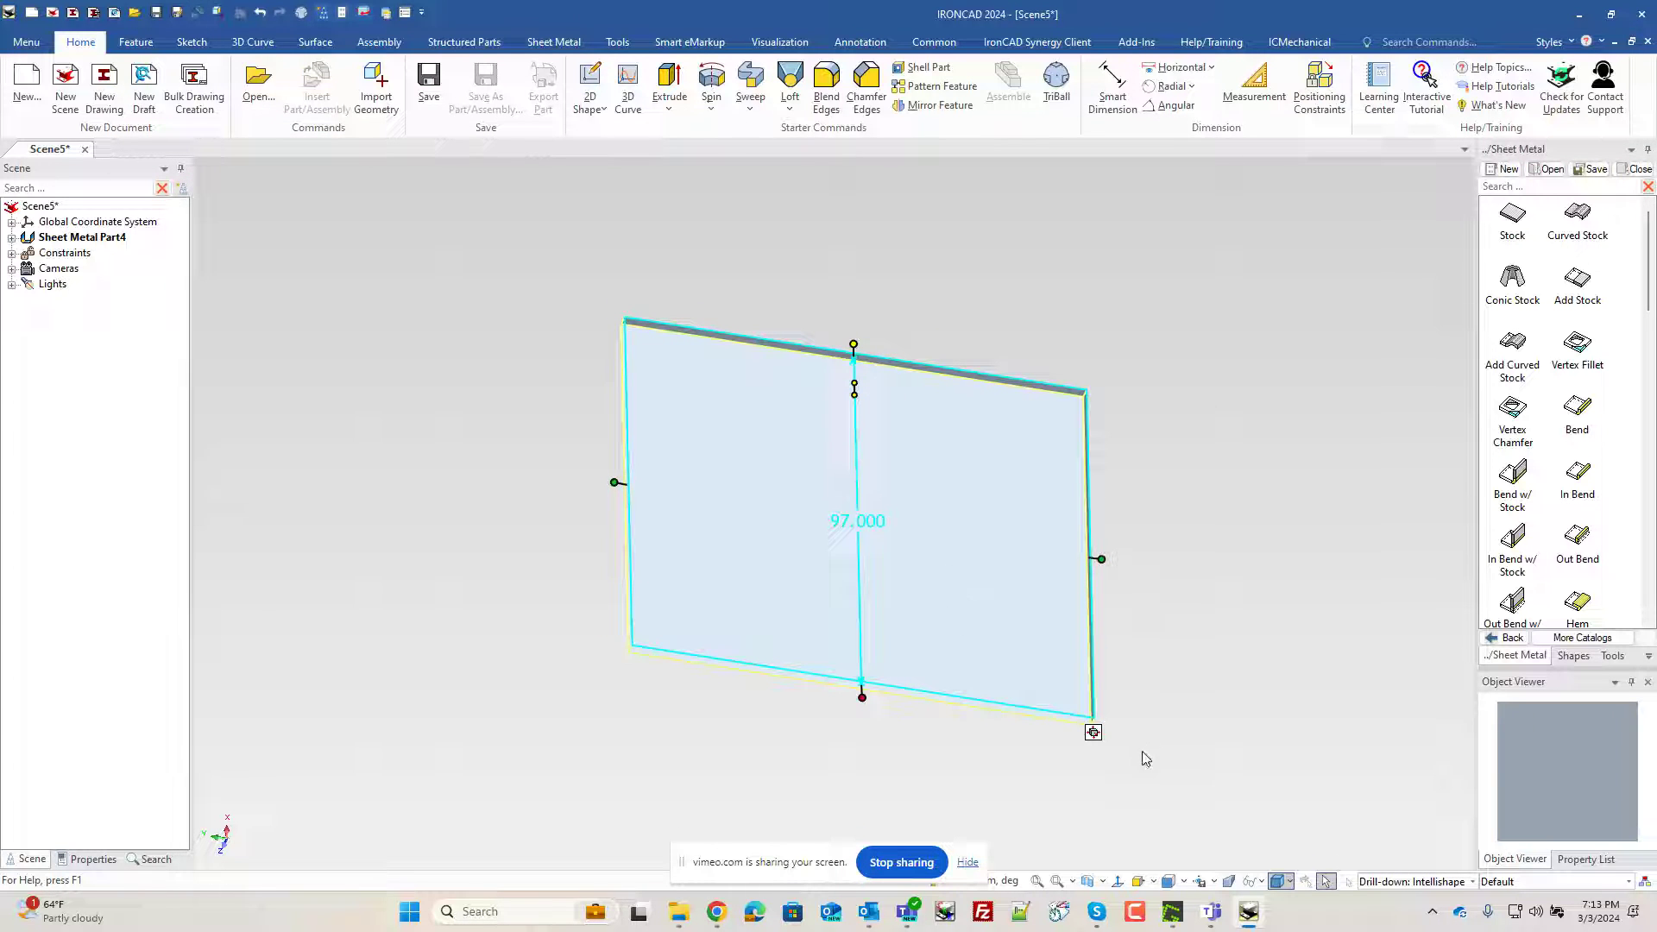
Step: Add a bend from the sheet metal catalog along the plate's lower edge
{"action": "scroll", "coordinate": [872, 750], "scroll_direction": "down", "scroll_amount": 2}
{"action": "scroll", "coordinate": [882, 653], "scroll_direction": "up", "scroll_amount": 1}
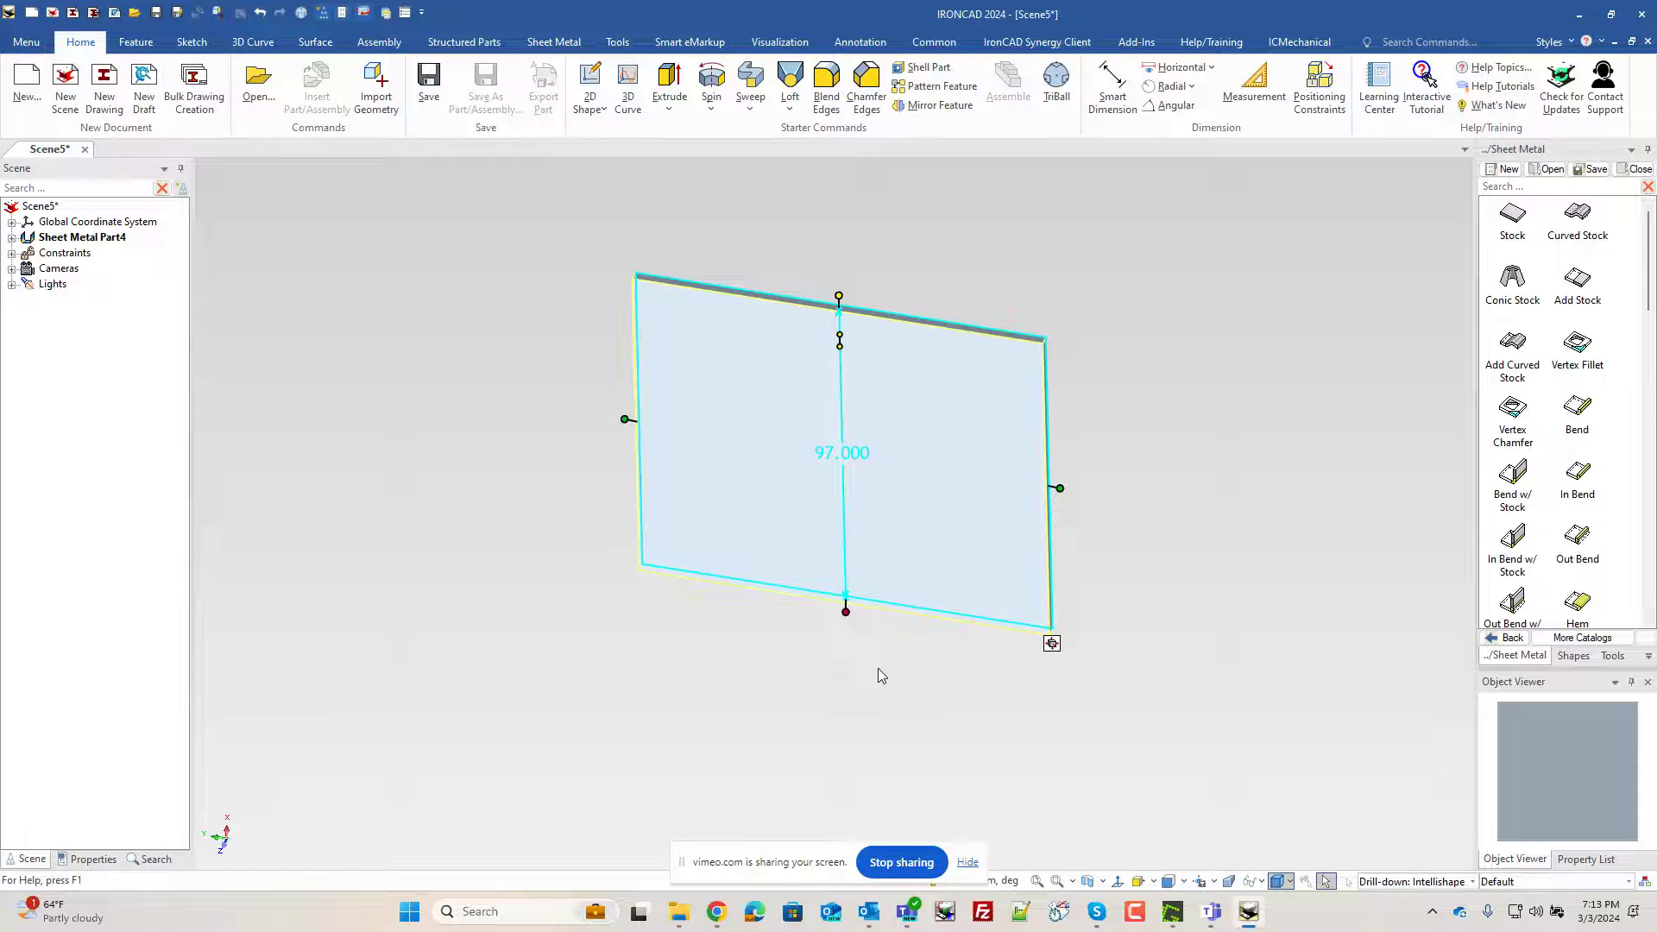
{"action": "left_click", "coordinate": [878, 668]}
{"action": "left_click_drag", "start_coordinate": [1579, 412], "coordinate": [861, 634]}
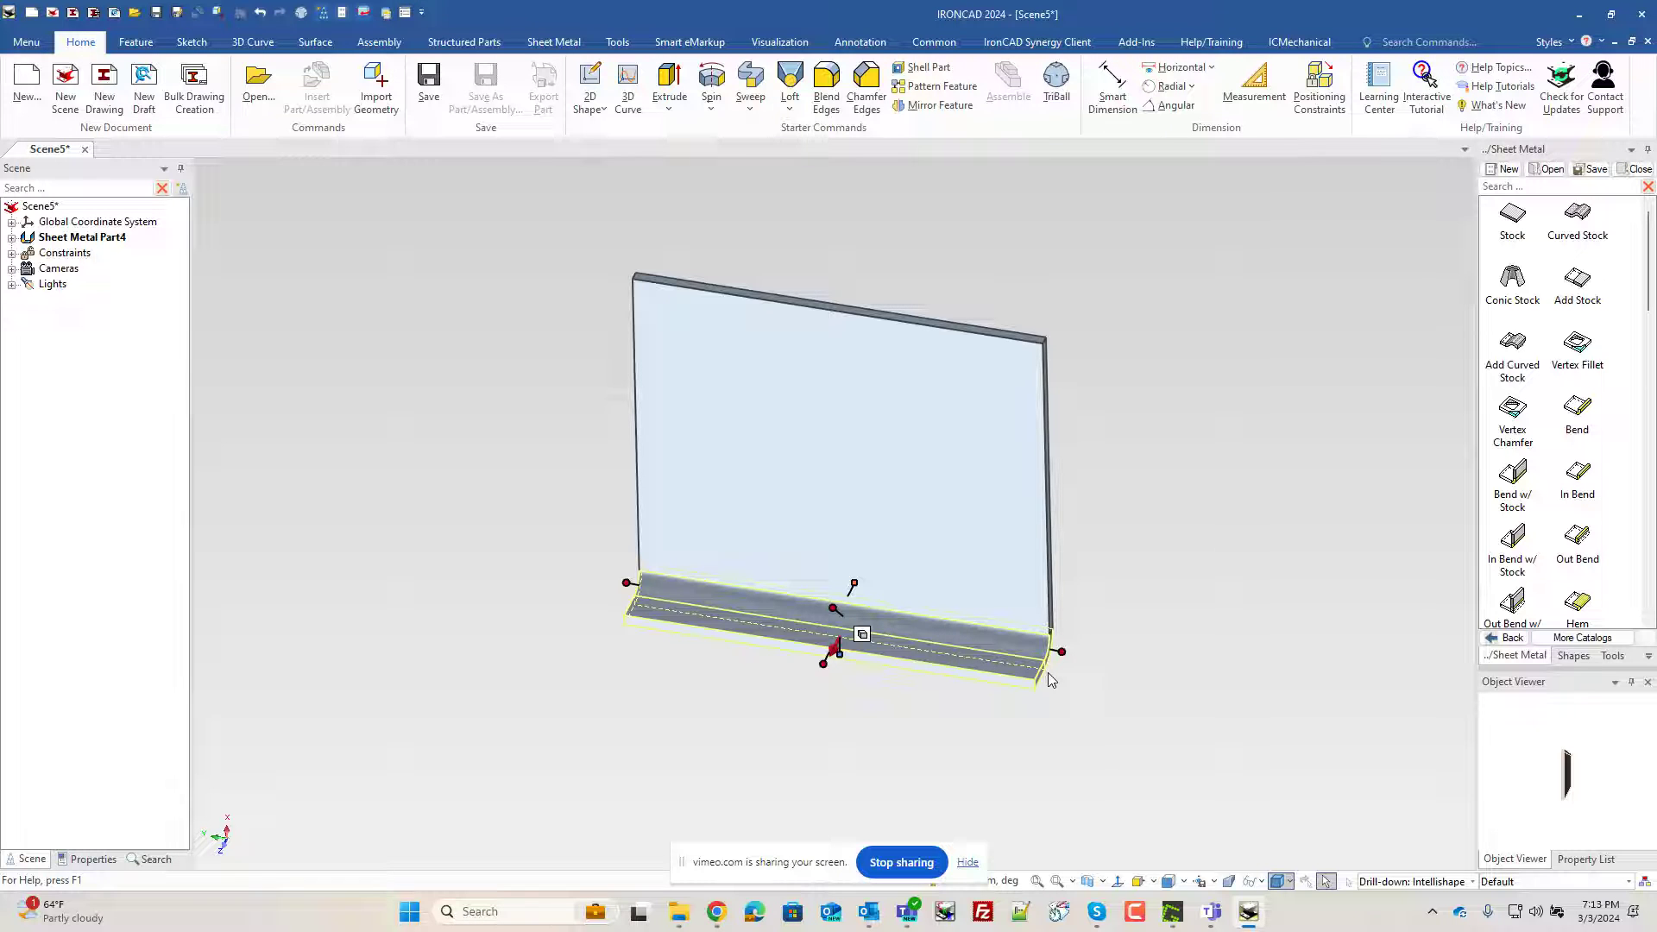
Step: Set the lower flange's bend stock length to 30 mm, measured from a point on the plate
{"action": "right_click", "coordinate": [824, 661]}
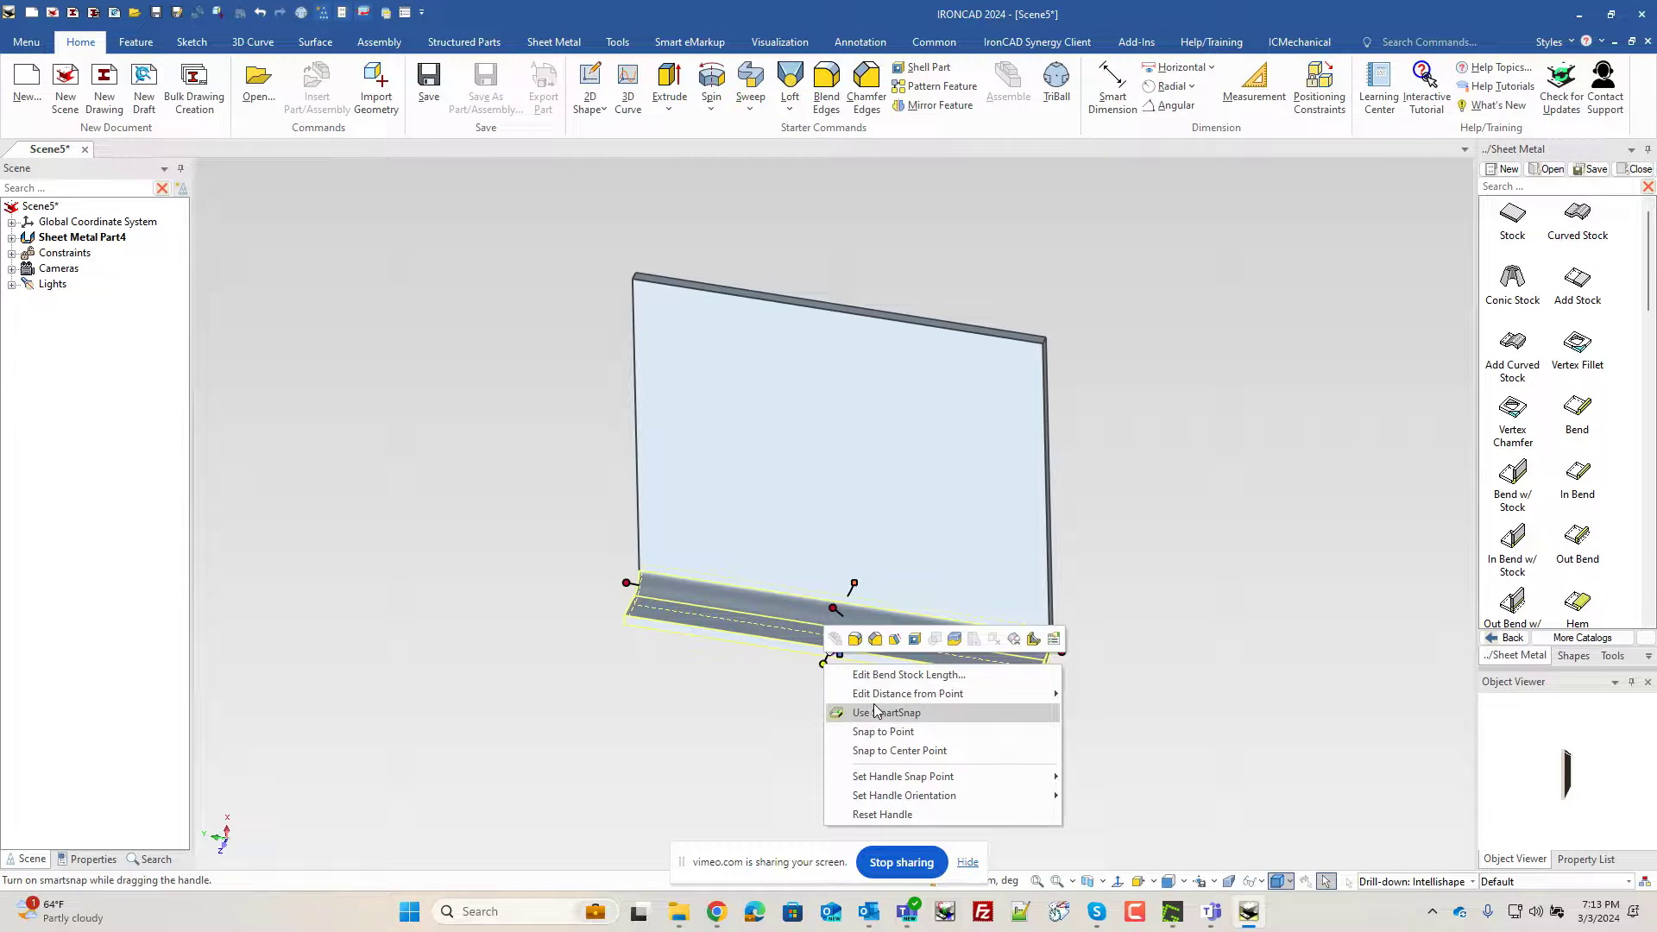
{"action": "mouse_move", "coordinate": [1006, 700]}
{"action": "left_click", "coordinate": [1103, 694]}
{"action": "left_click", "coordinate": [1054, 578]}
{"action": "type", "text": "0"}
{"action": "key", "text": "Return"}
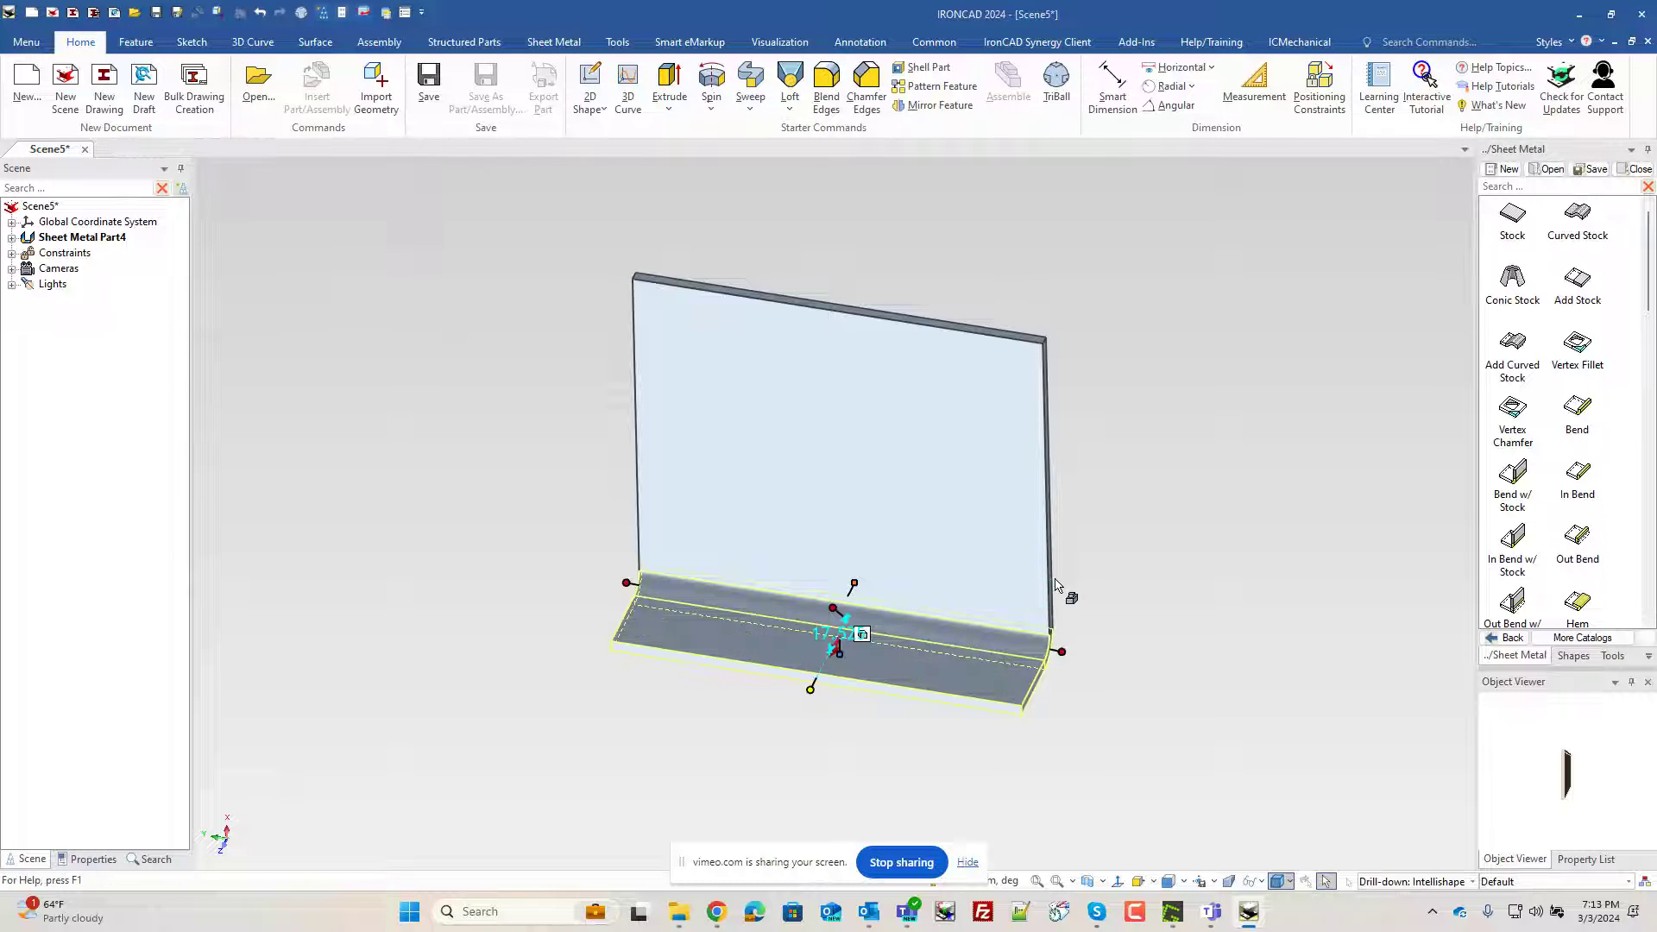
Step: Shorten the lower bend by 8 mm at each end, bringing the bend length to 100 mm
{"action": "left_click", "coordinate": [1070, 647]}
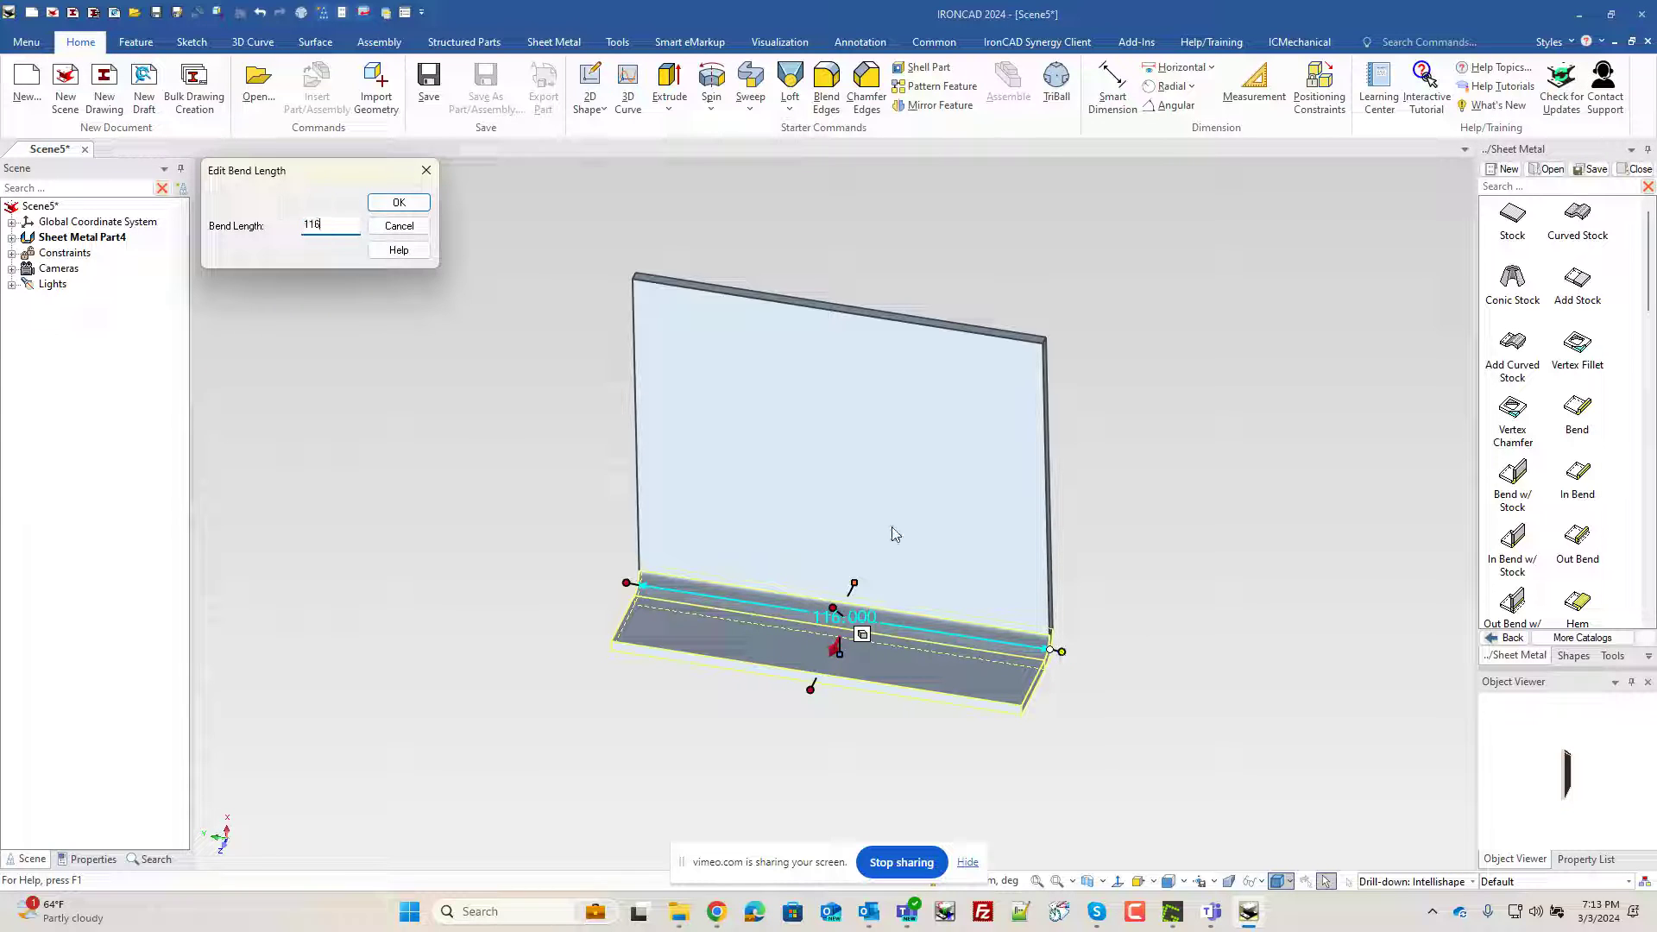
{"action": "type", "text": "-8"}
{"action": "key", "text": "Return"}
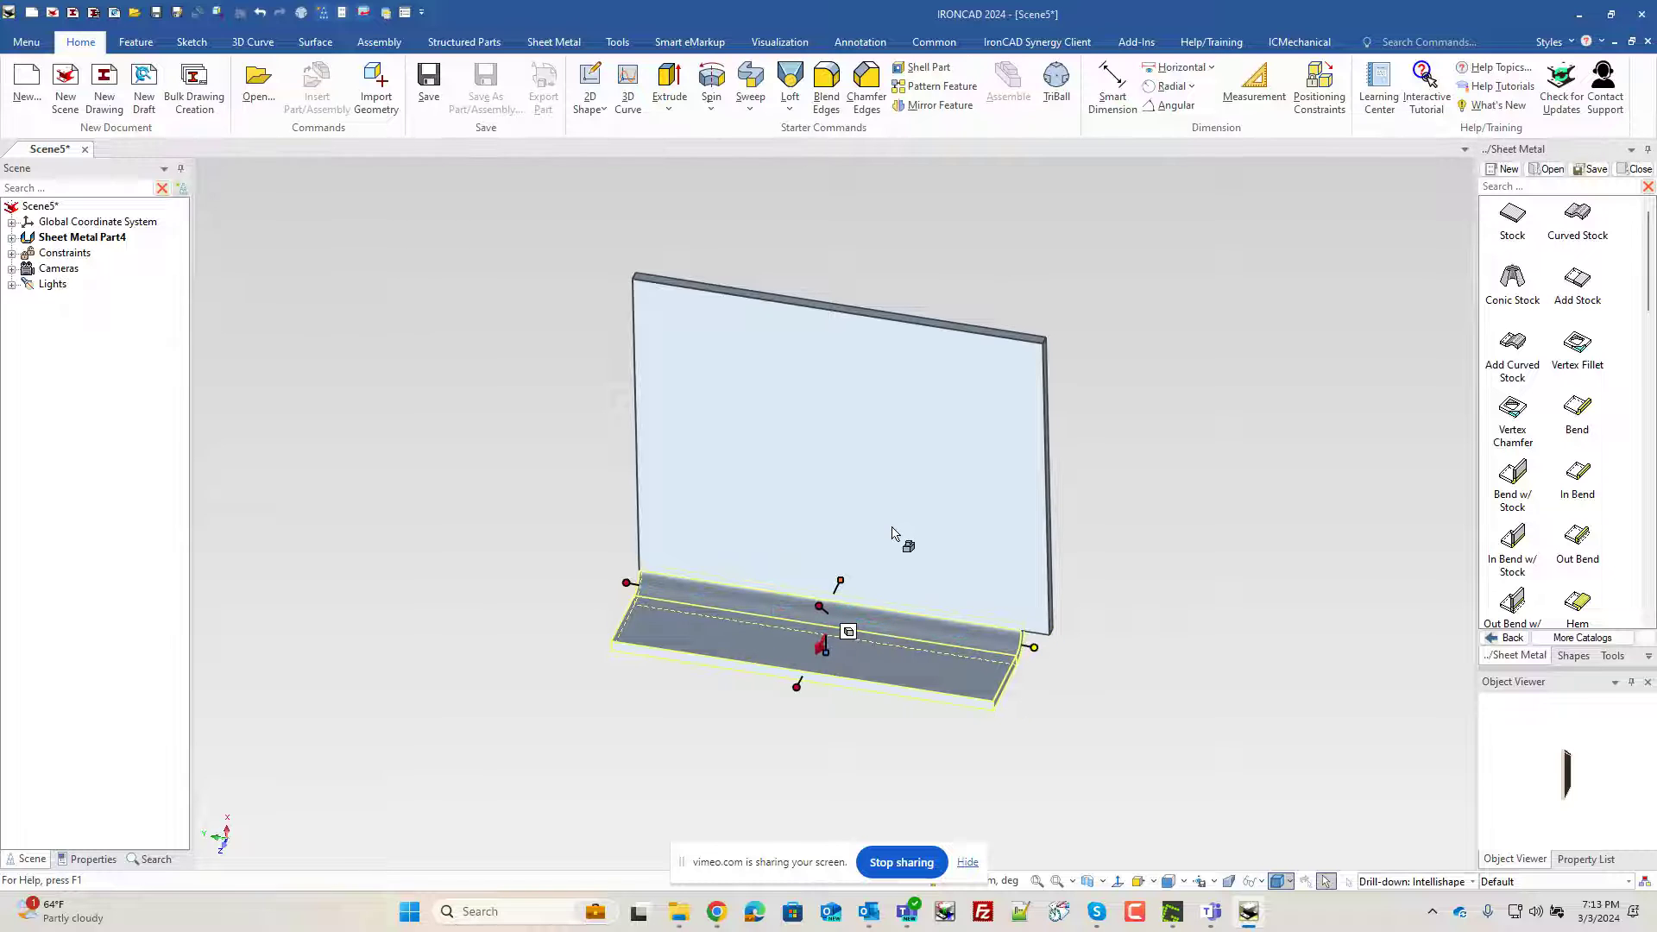
{"action": "left_click", "coordinate": [628, 585]}
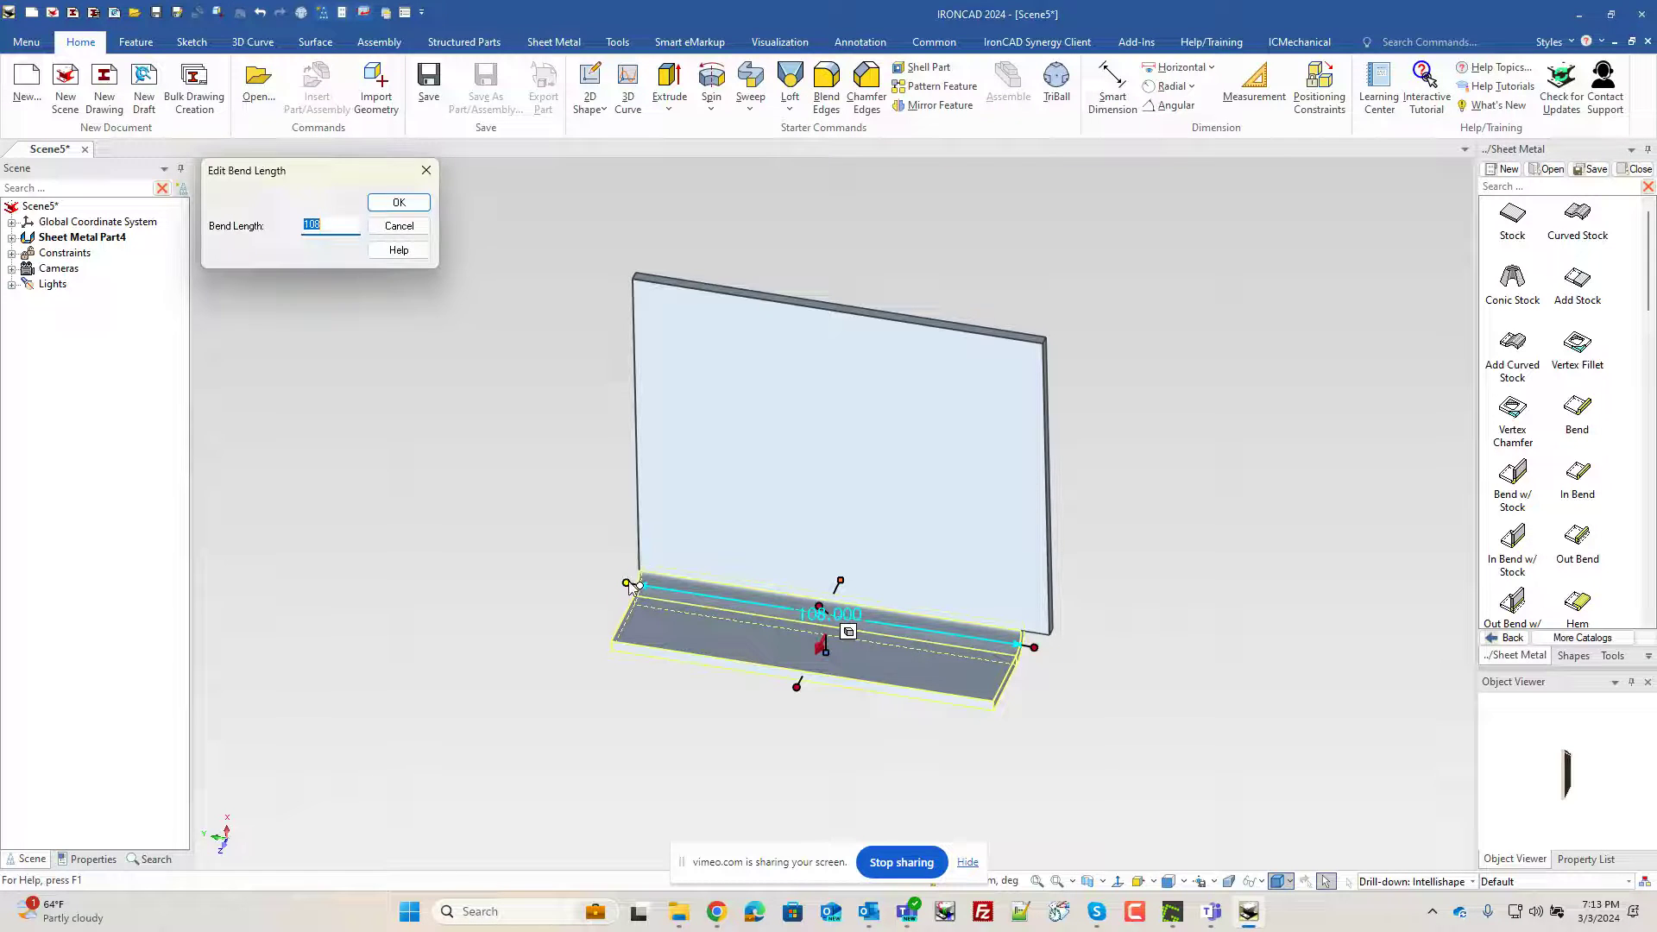
{"action": "type", "text": "100"}
{"action": "key", "text": "Return"}
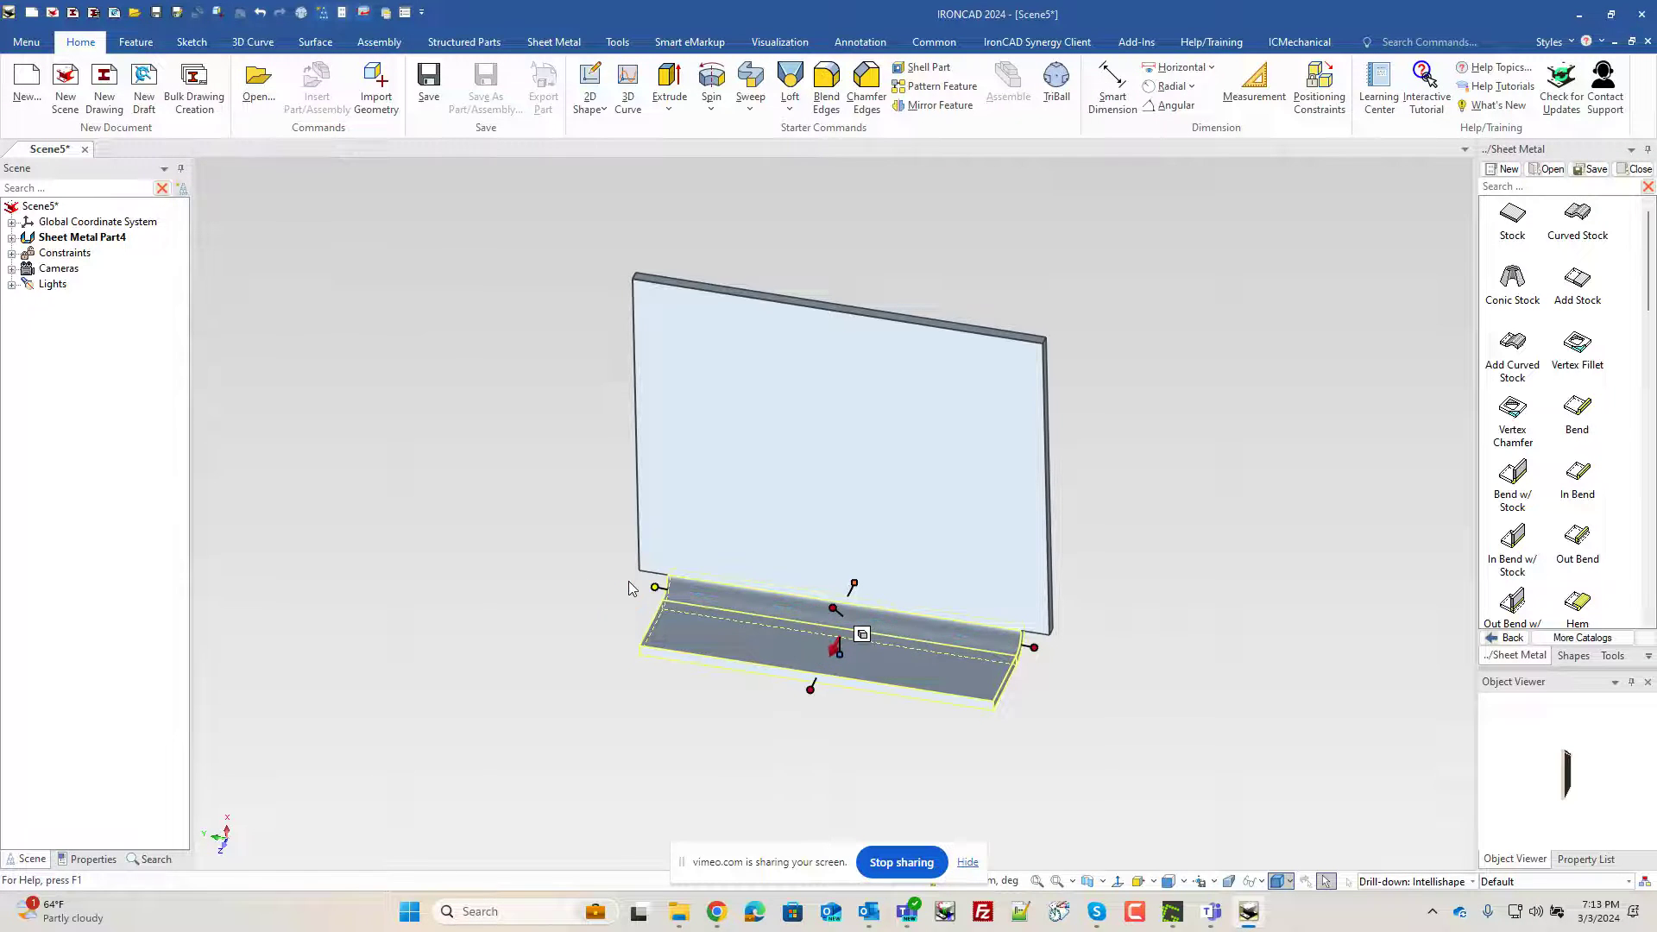
{"action": "left_click", "coordinate": [729, 710]}
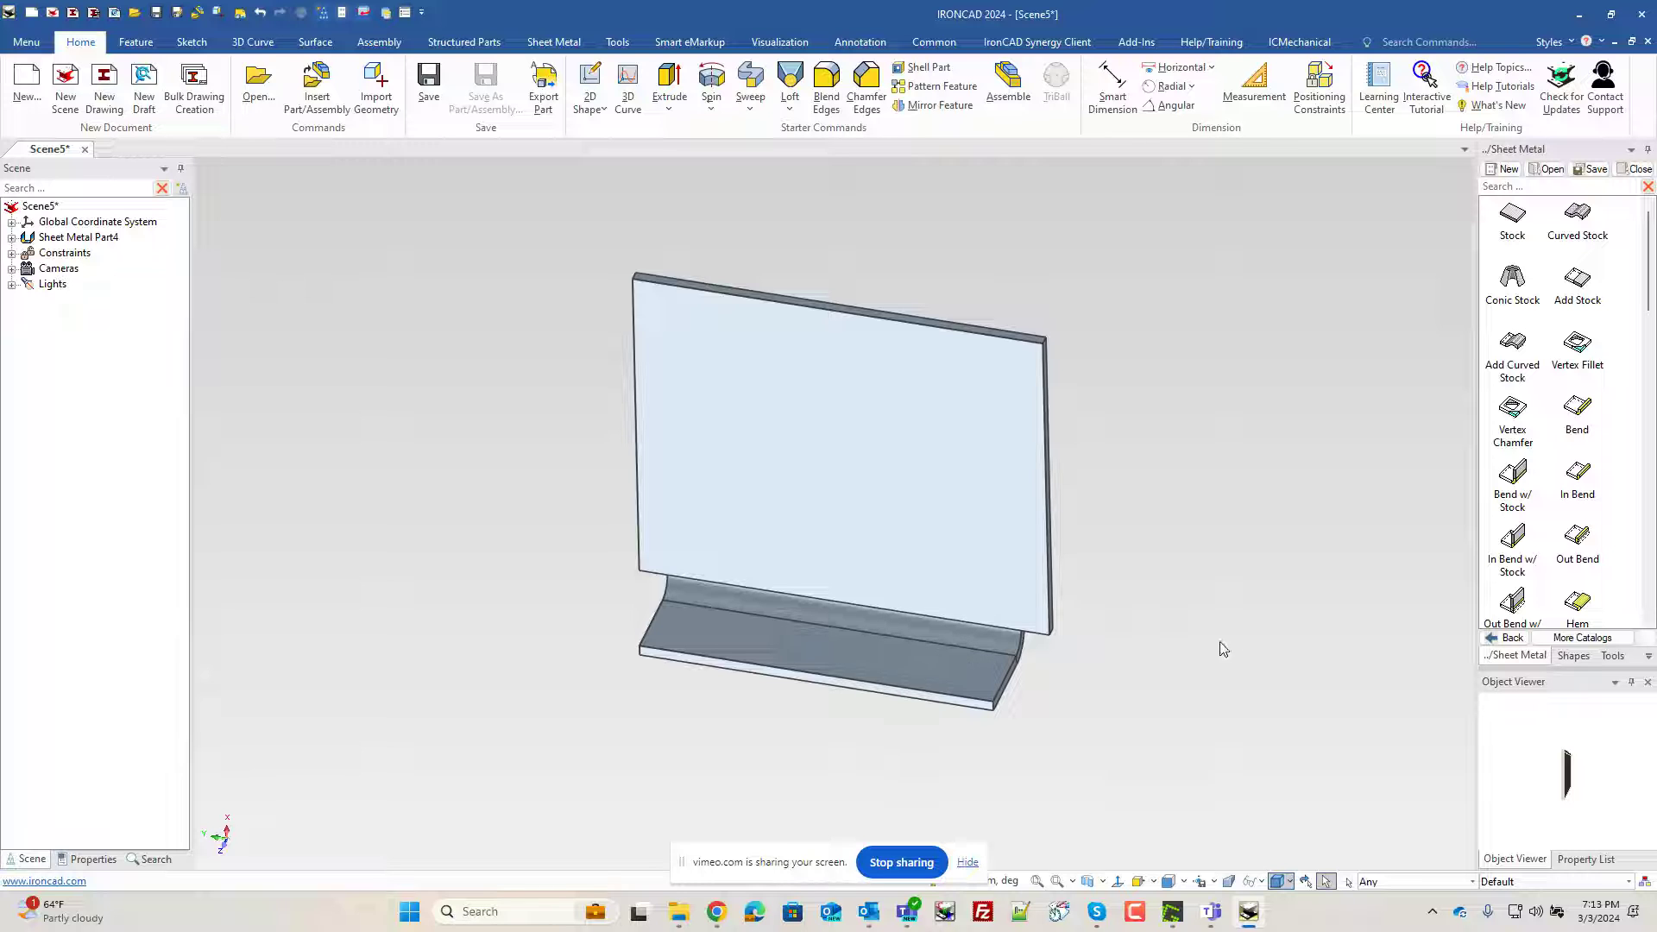
Step: Add an Out Bend w/ Stock along one vertical side edge of the plate
{"action": "scroll", "coordinate": [1540, 575], "scroll_direction": "down", "scroll_amount": 1}
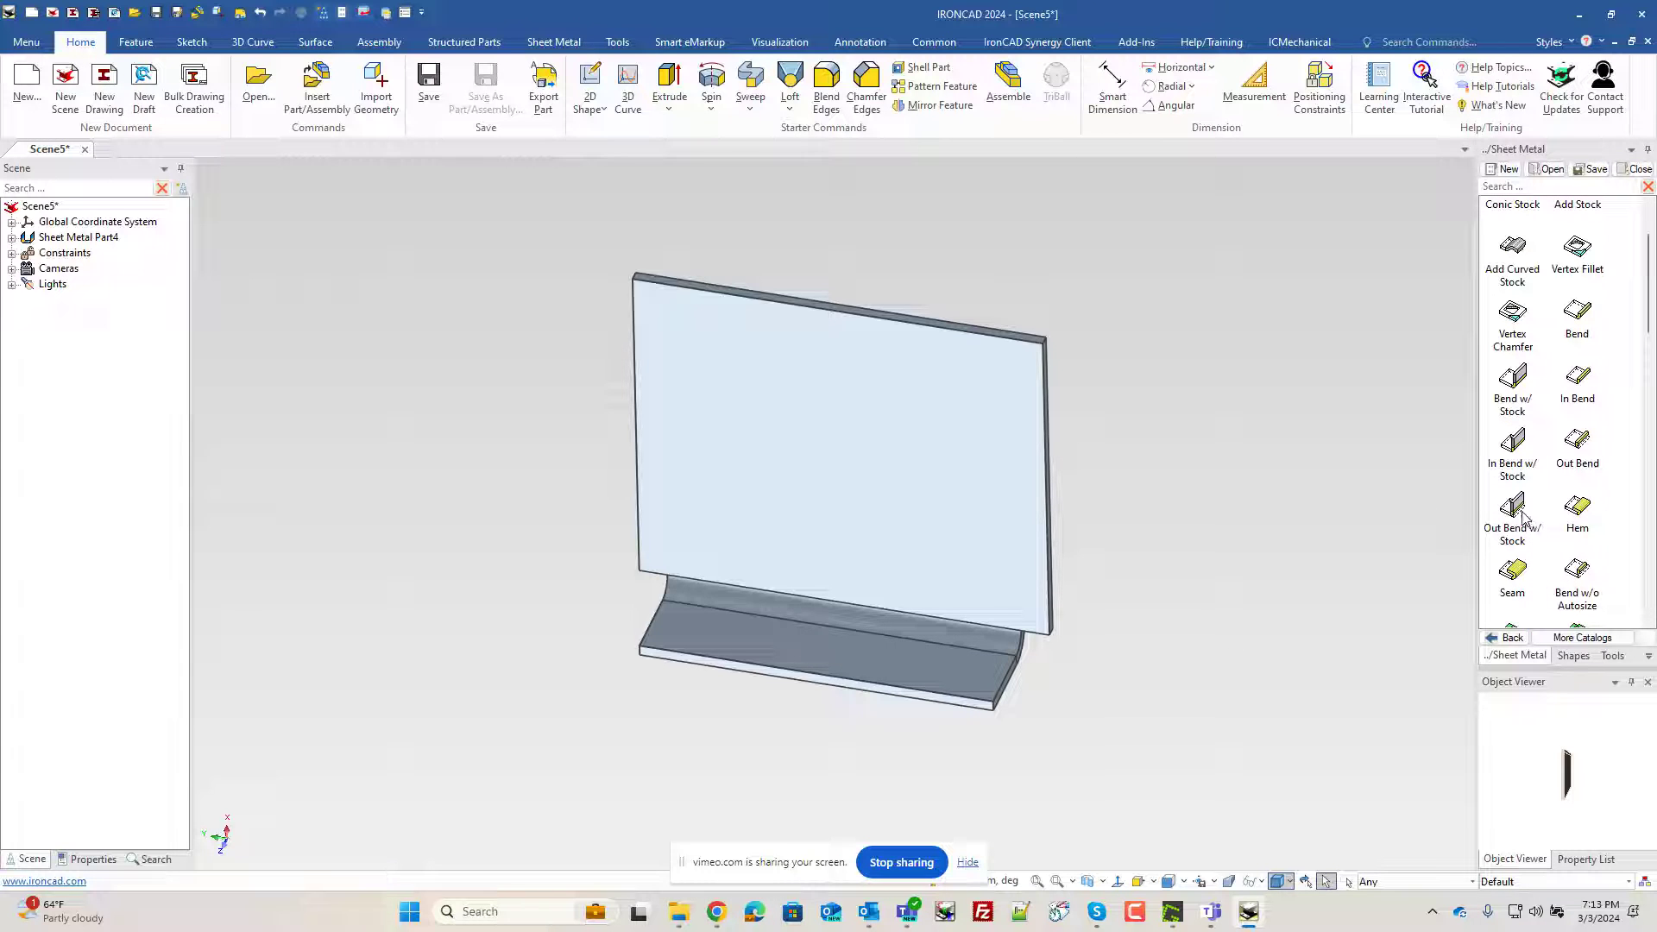
{"action": "left_click", "coordinate": [1528, 544]}
{"action": "left_click_drag", "start_coordinate": [1528, 544], "coordinate": [1046, 489]}
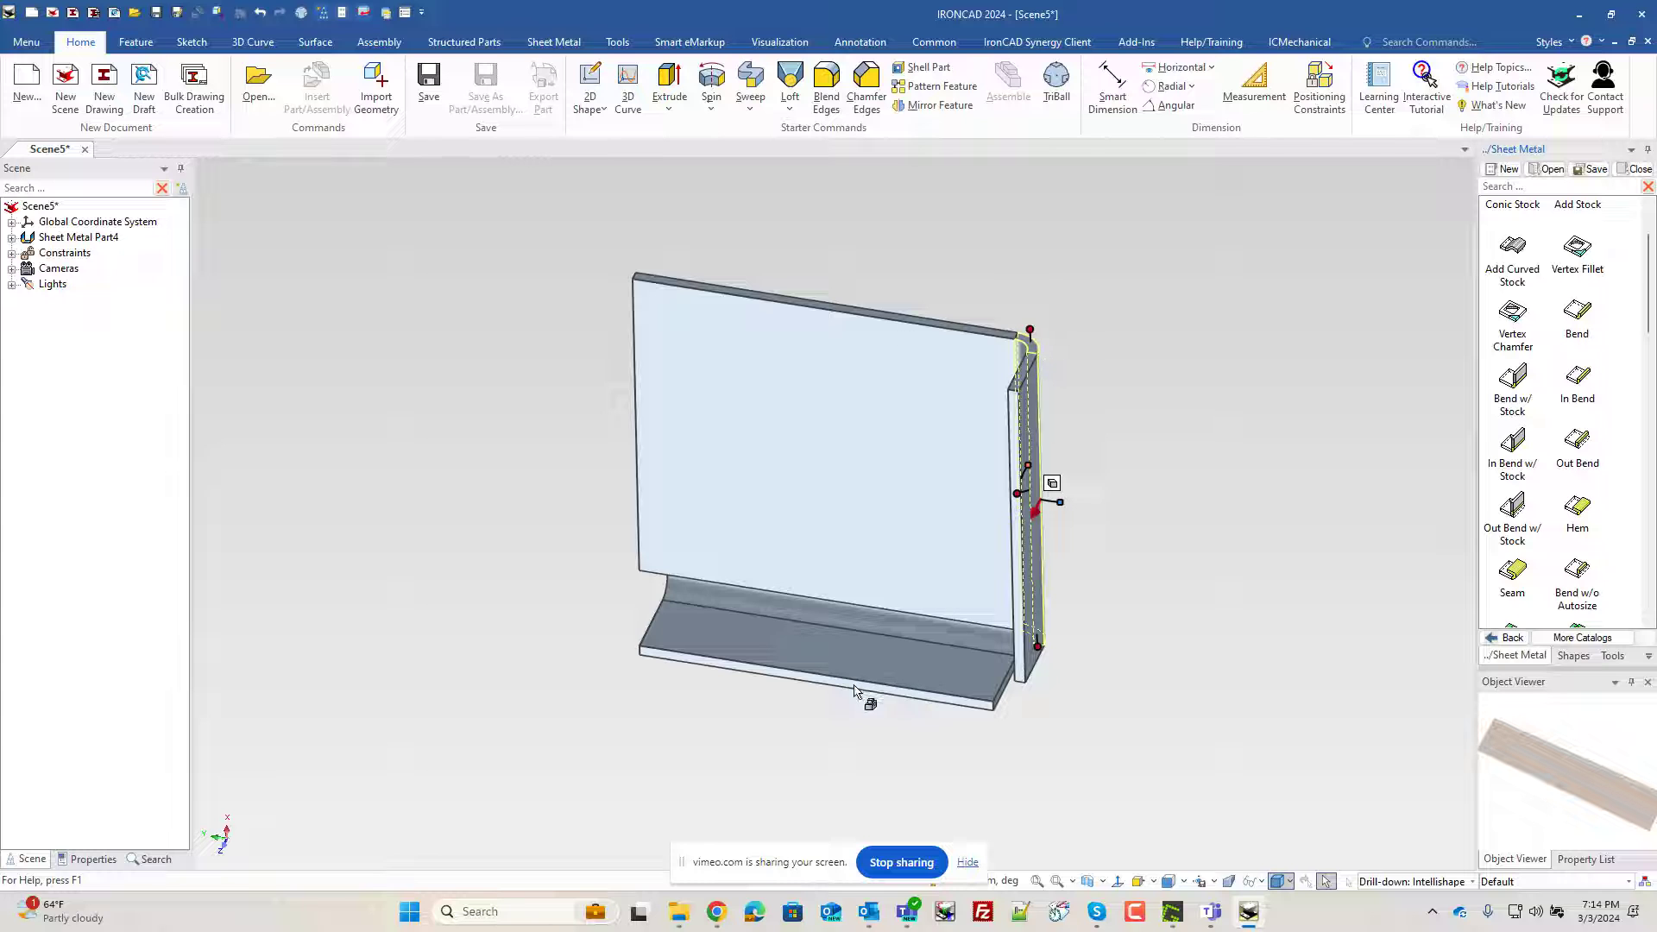
Step: Extend the side flange's stock so its free edge lies 100 mm from the plate's back face
{"action": "middle_click_drag", "start_coordinate": [1036, 726], "coordinate": [909, 660]}
{"action": "left_click", "coordinate": [970, 541]}
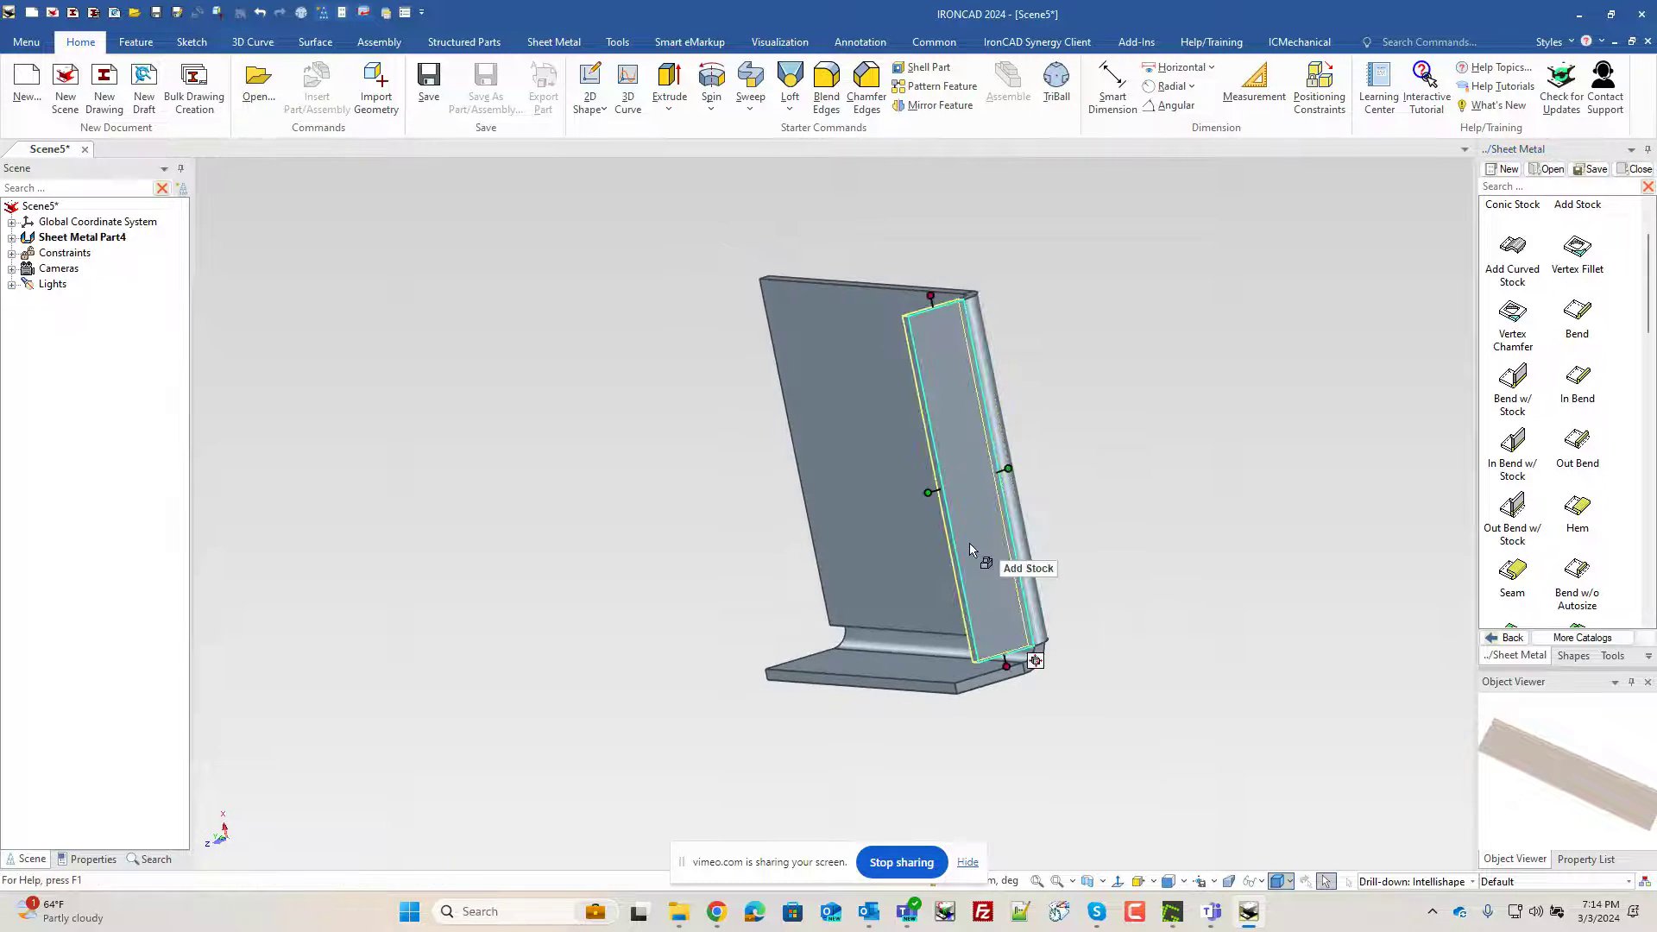
{"action": "right_click", "coordinate": [930, 495]}
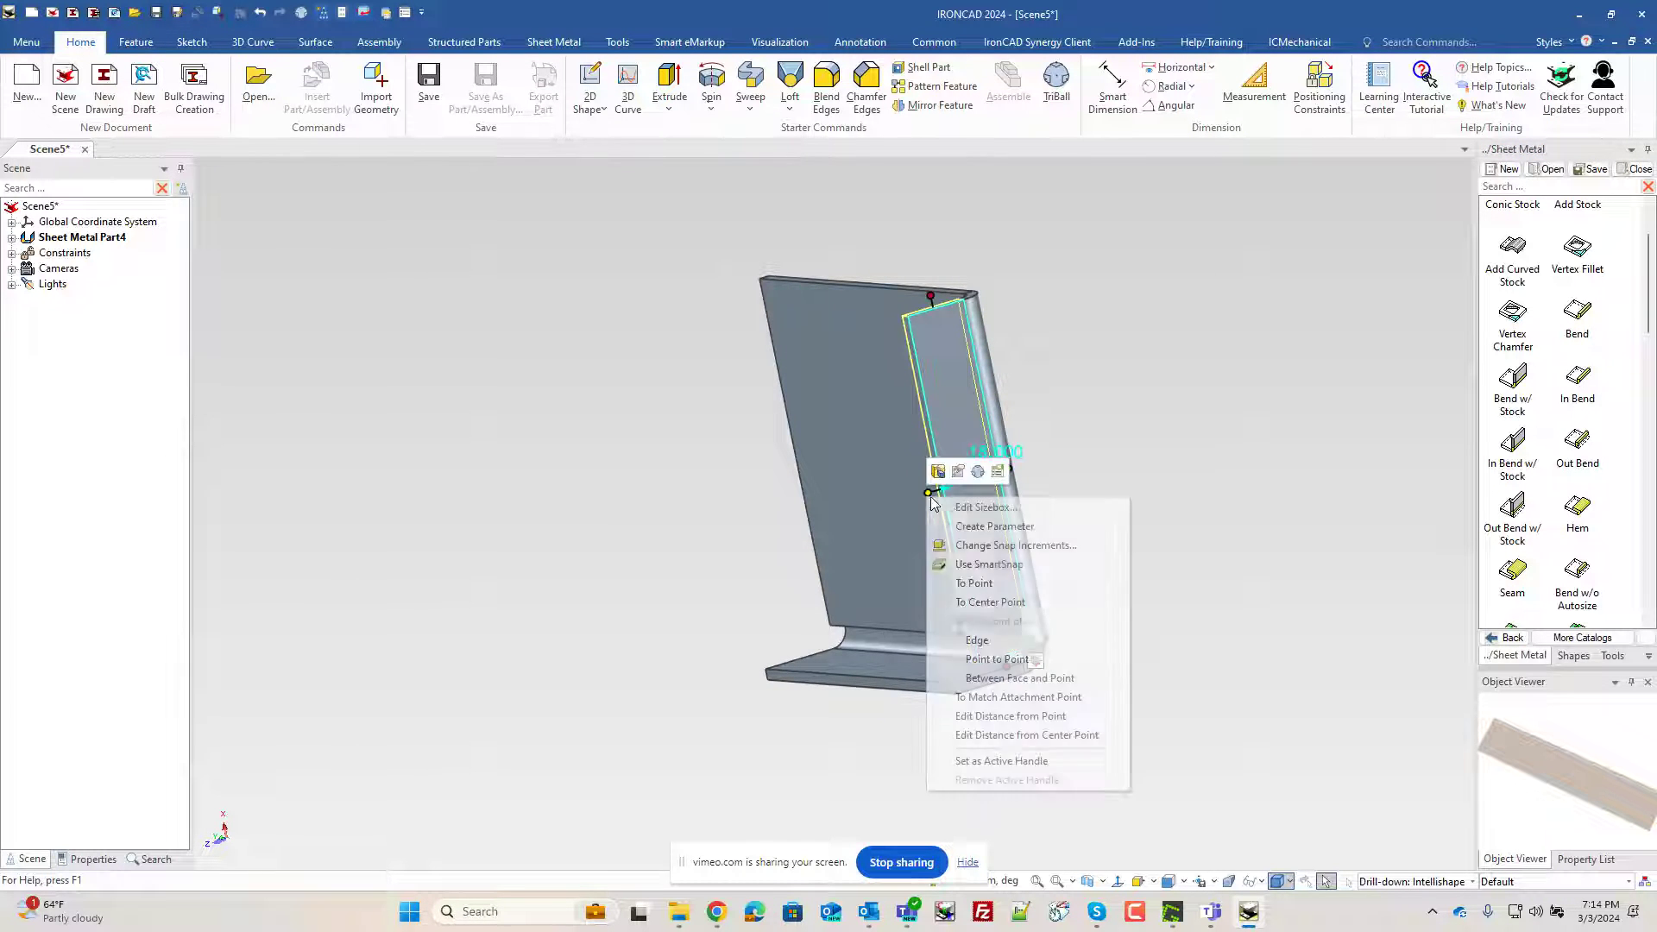
{"action": "left_click", "coordinate": [1010, 715]}
{"action": "middle_click_drag", "start_coordinate": [1085, 516], "coordinate": [1017, 505]}
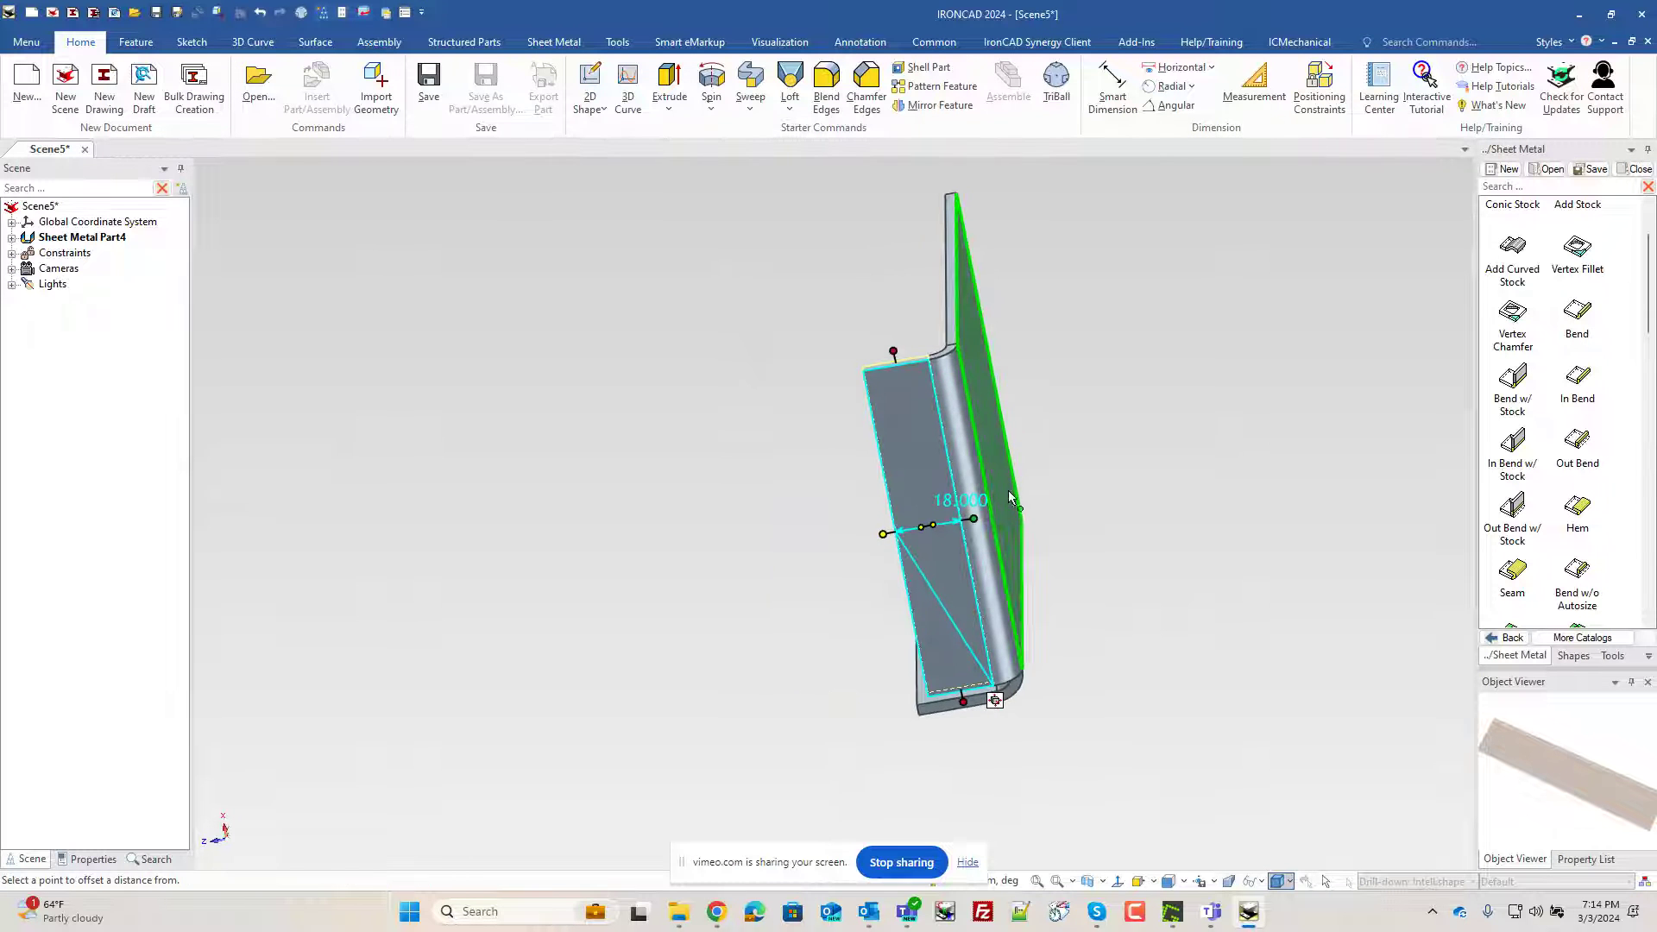
{"action": "left_click", "coordinate": [1018, 509]}
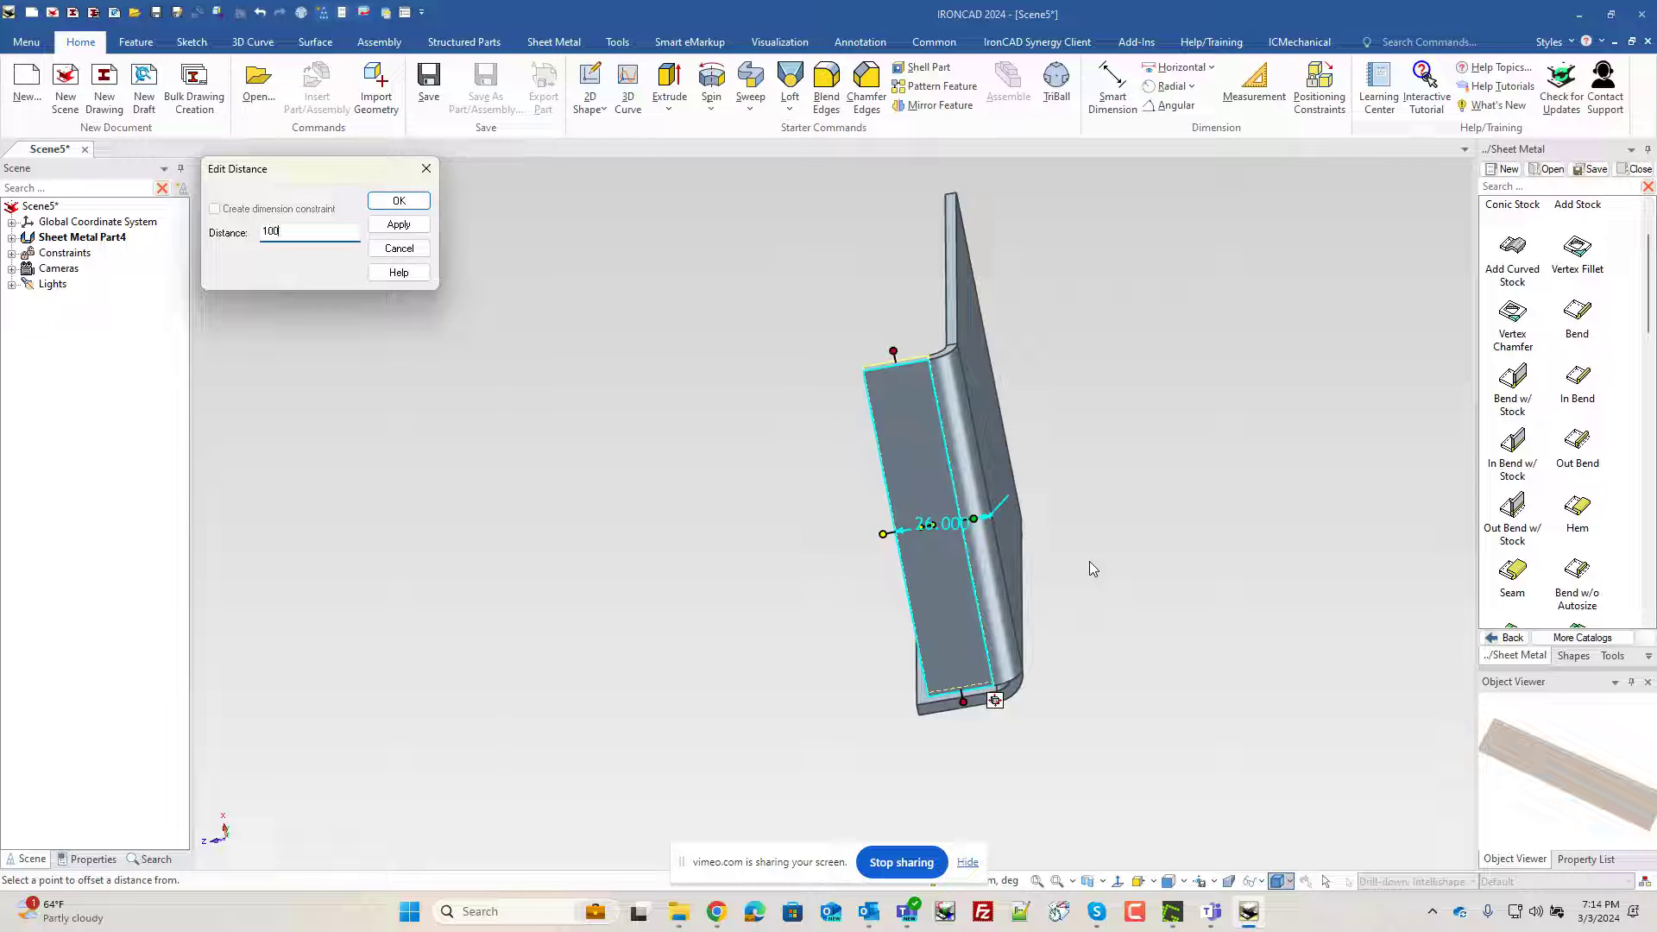
{"action": "key", "text": "Return"}
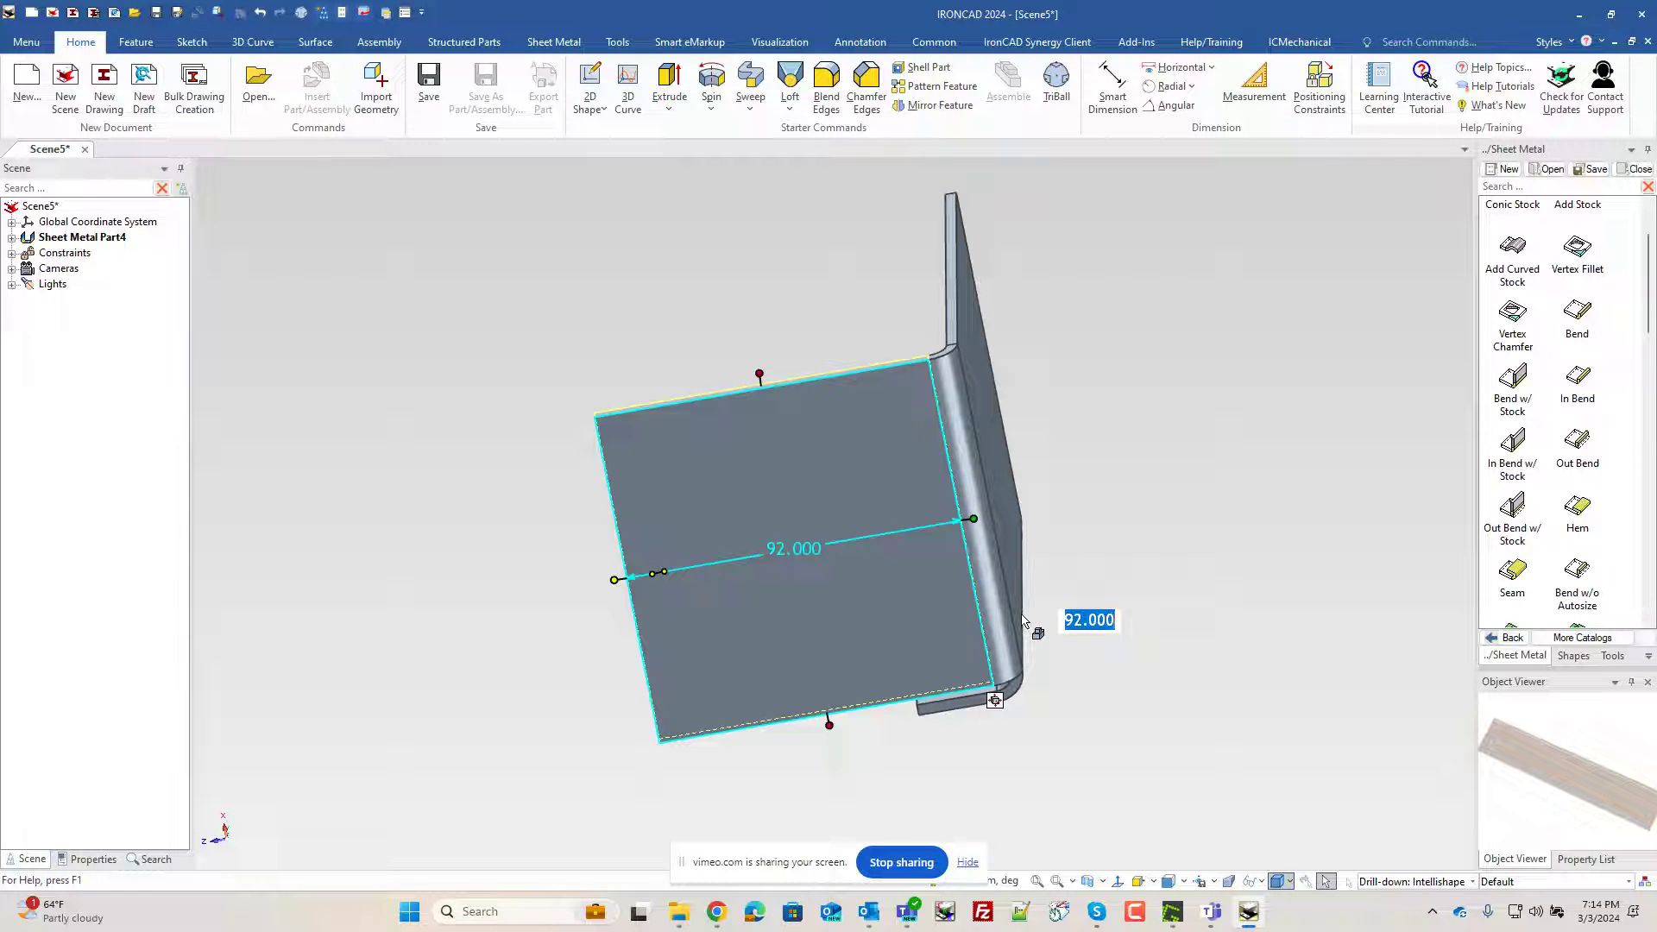
Step: Edit the side flange's cross-section and move one free-edge corner inward to about X 4.3 mm, making that side slanted
{"action": "right_click", "coordinate": [798, 491]}
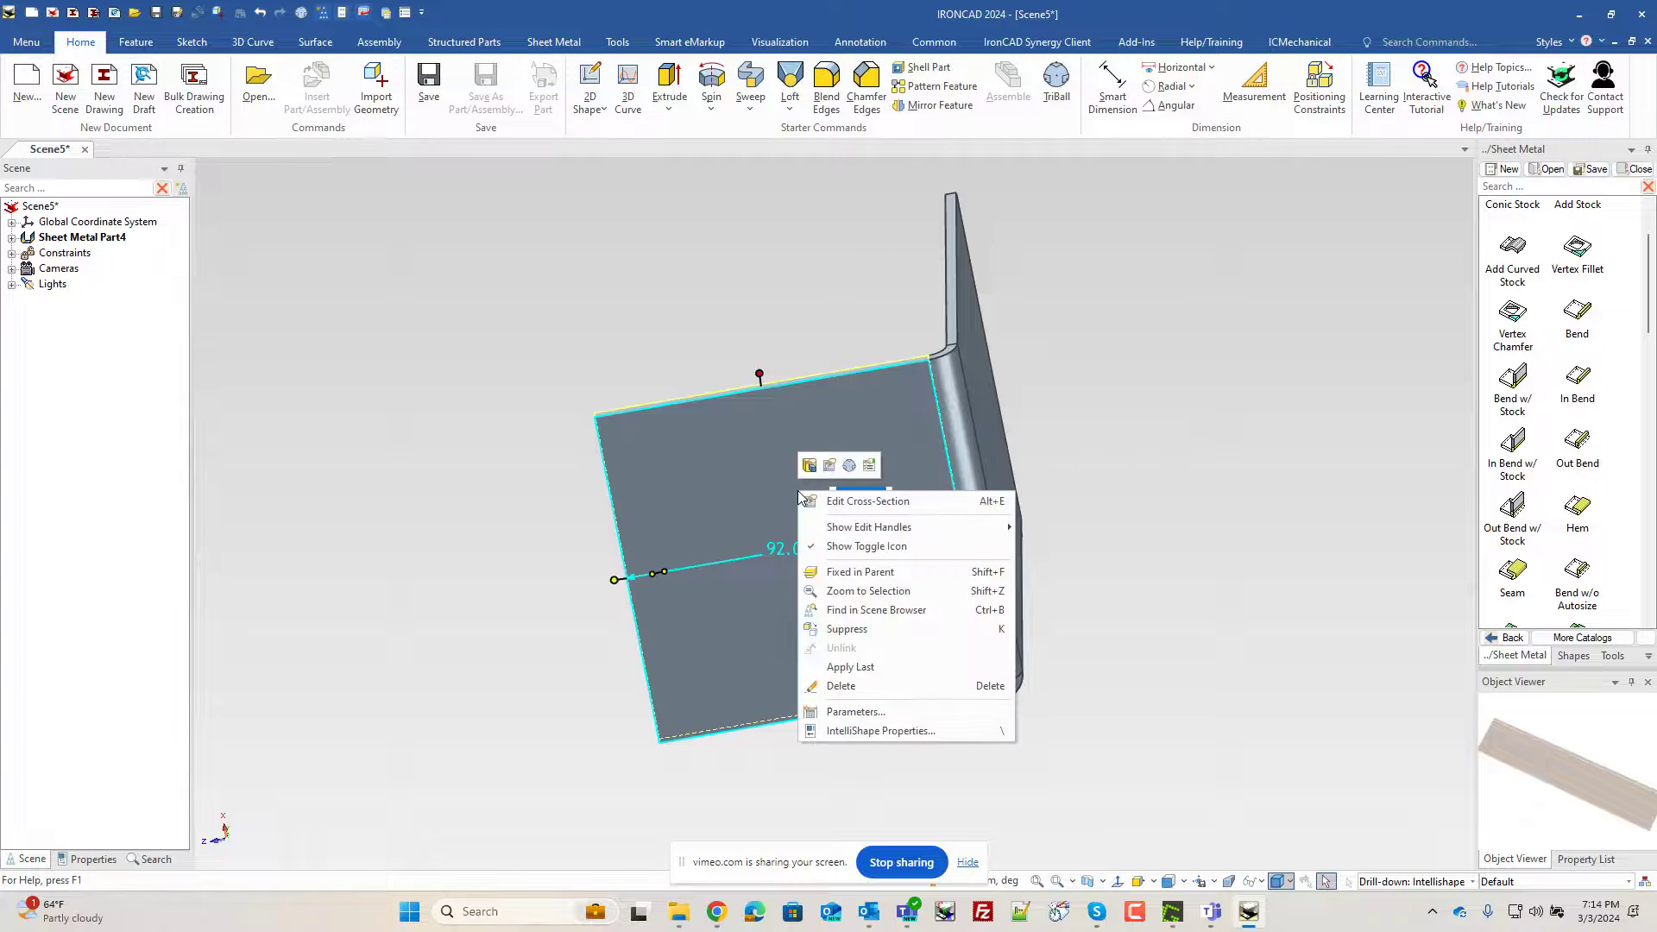
{"action": "left_click", "coordinate": [878, 501]}
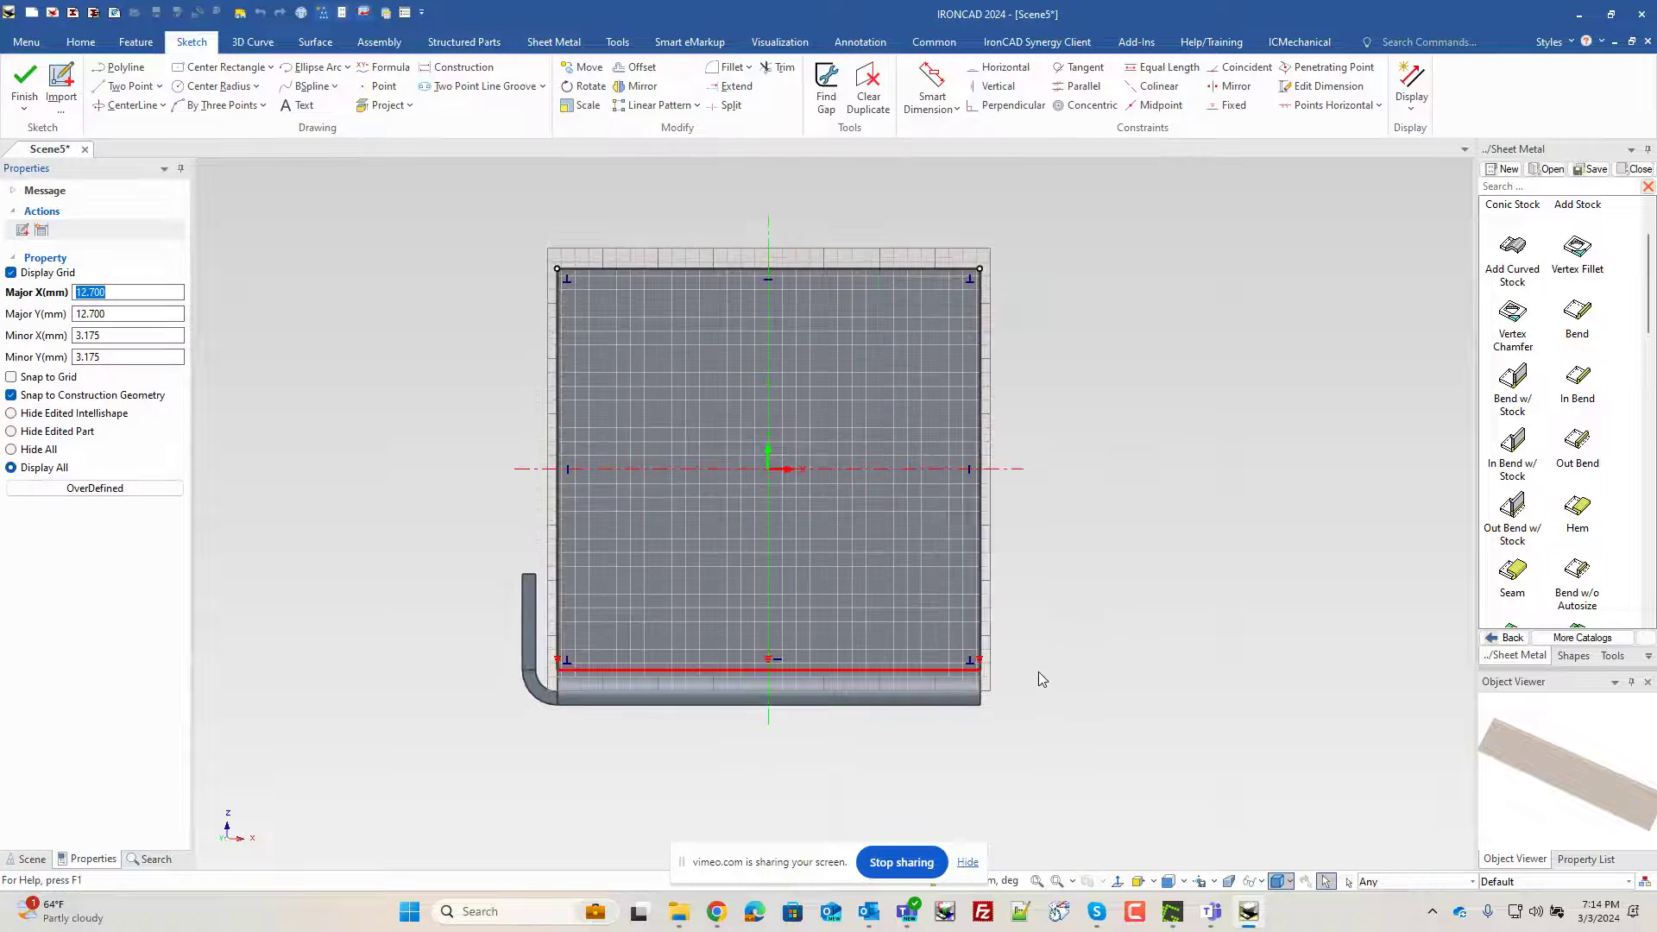
{"action": "scroll", "coordinate": [1046, 679], "scroll_direction": "up", "scroll_amount": 2}
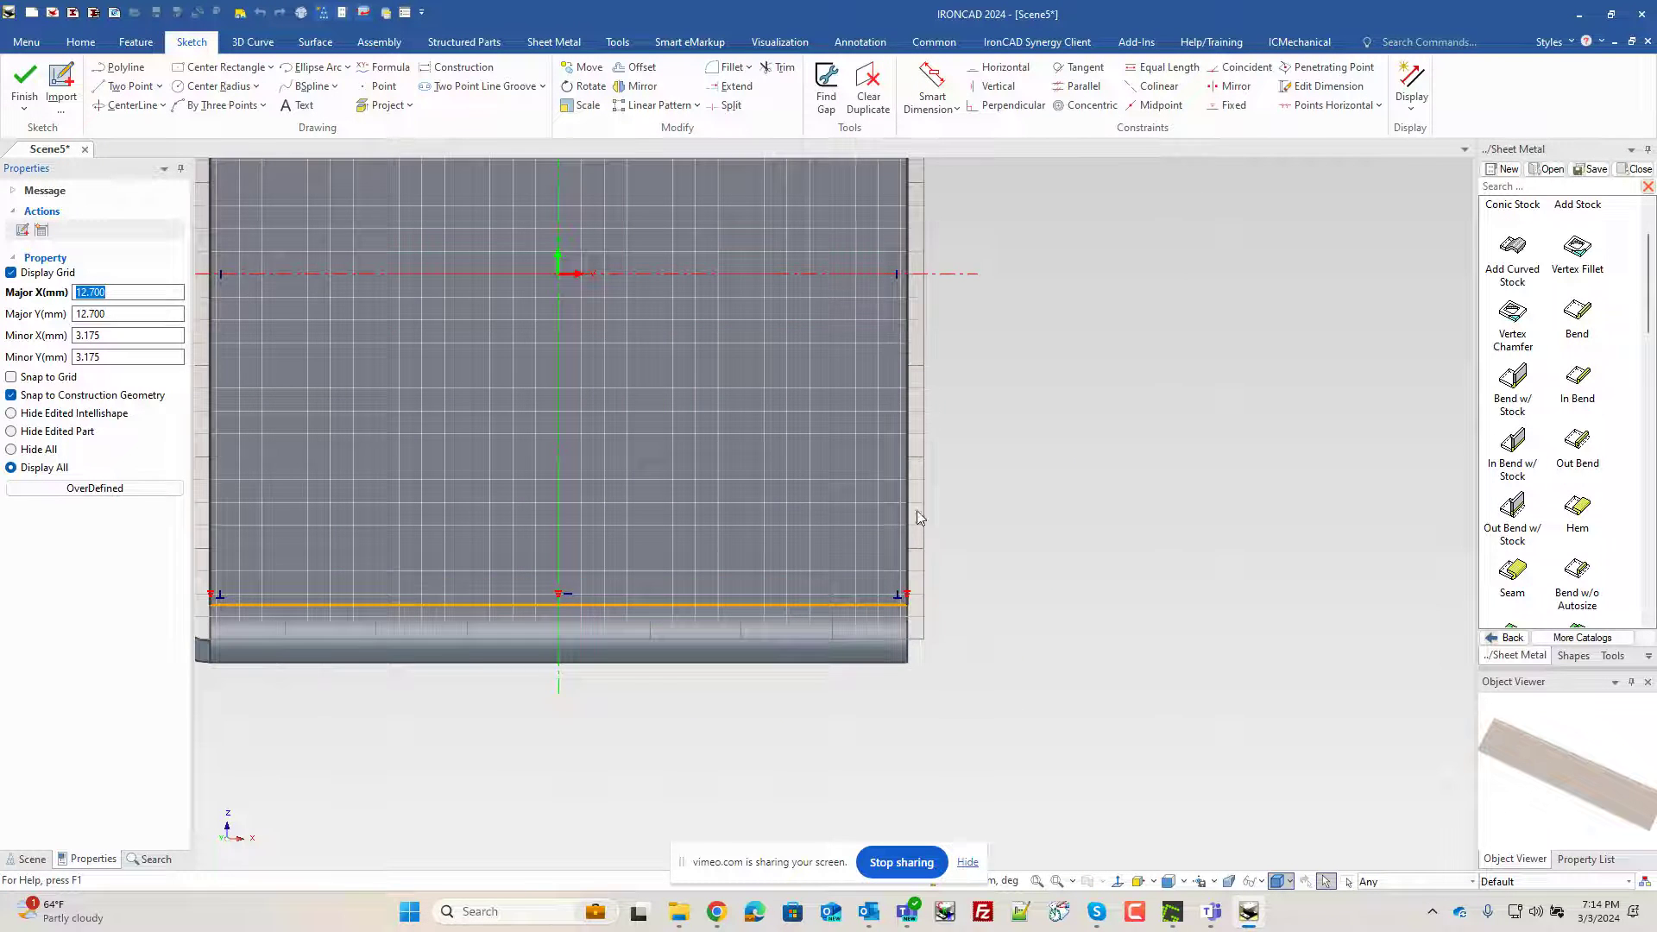
{"action": "scroll", "coordinate": [918, 517], "scroll_direction": "down", "scroll_amount": 3}
{"action": "left_click_drag", "start_coordinate": [870, 277], "coordinate": [735, 275]}
{"action": "scroll", "coordinate": [822, 514], "scroll_direction": "up", "scroll_amount": 2}
{"action": "scroll", "coordinate": [822, 514], "scroll_direction": "up", "scroll_amount": 2}
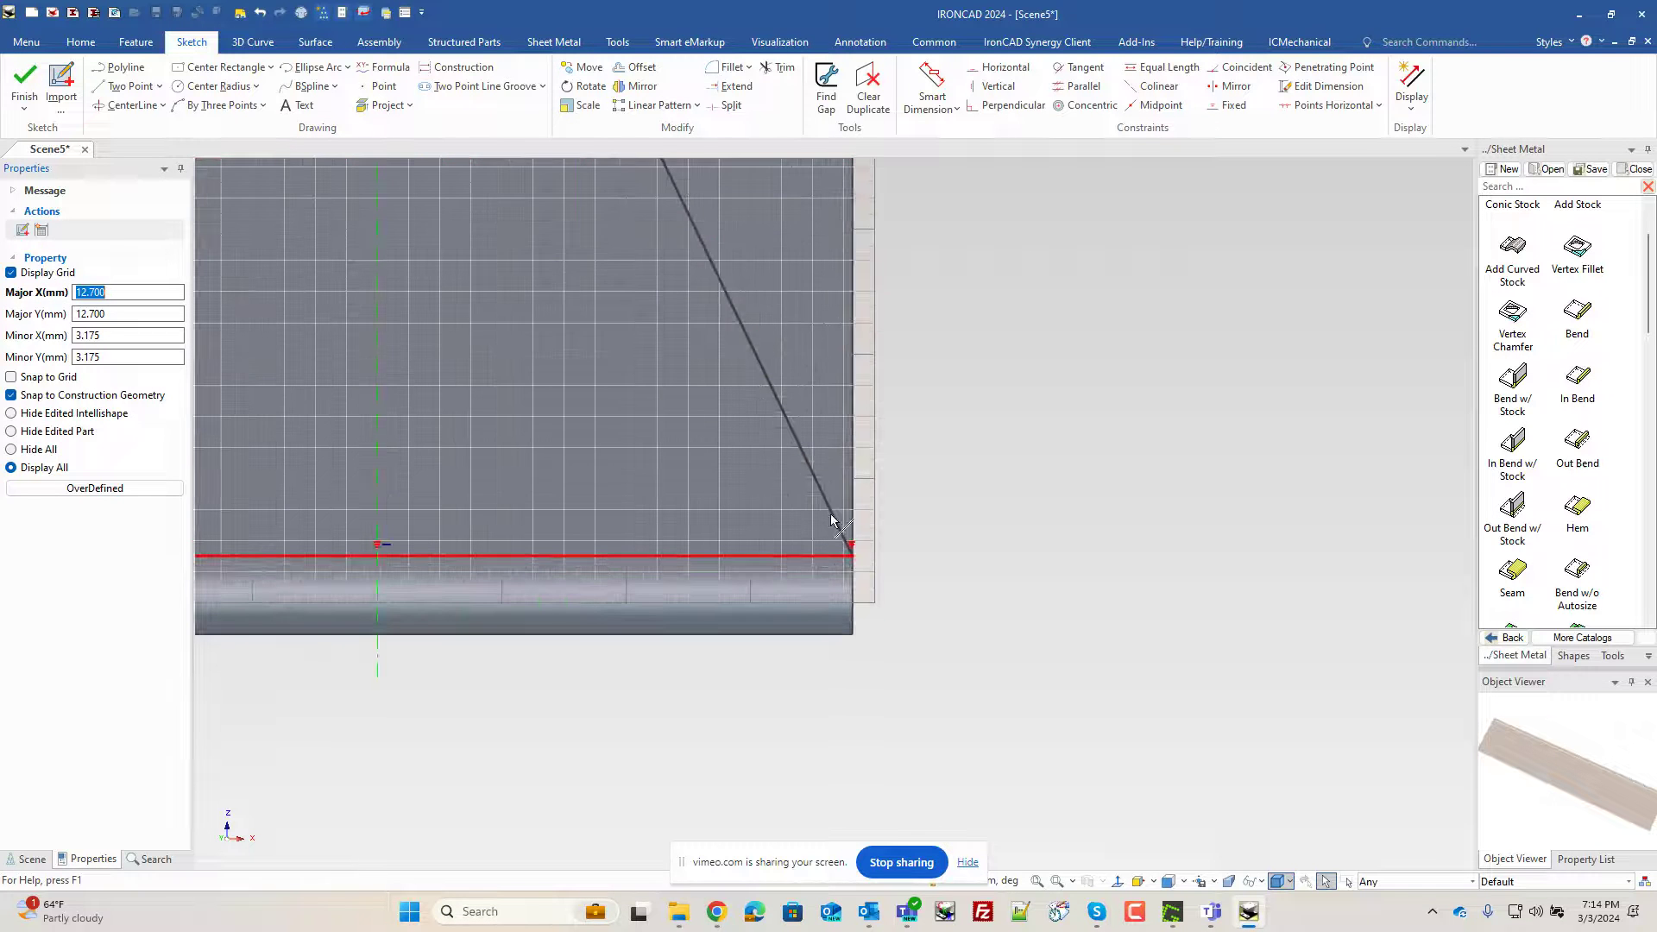
Step: Move the slanted line's lower endpoint away from the bend edge, to about Y -39.9 mm
{"action": "left_click", "coordinate": [845, 545]}
{"action": "right_click", "coordinate": [860, 554]}
{"action": "key", "text": "Escape"}
{"action": "left_click", "coordinate": [846, 547]}
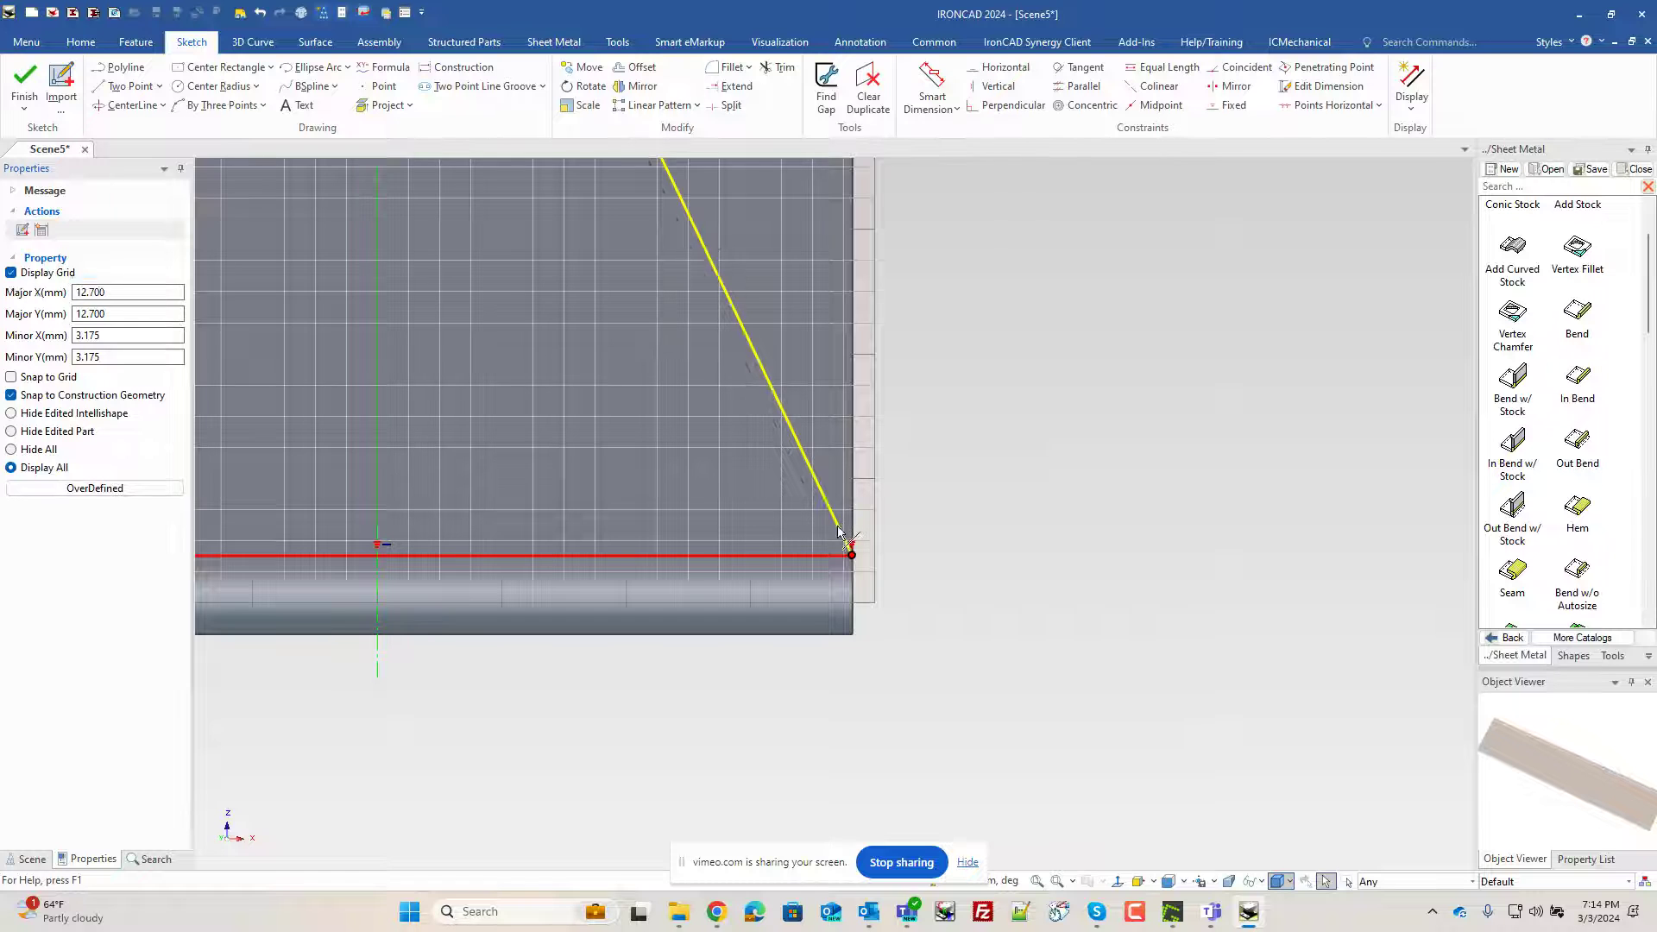
{"action": "left_click_drag", "start_coordinate": [860, 554], "coordinate": [857, 495]}
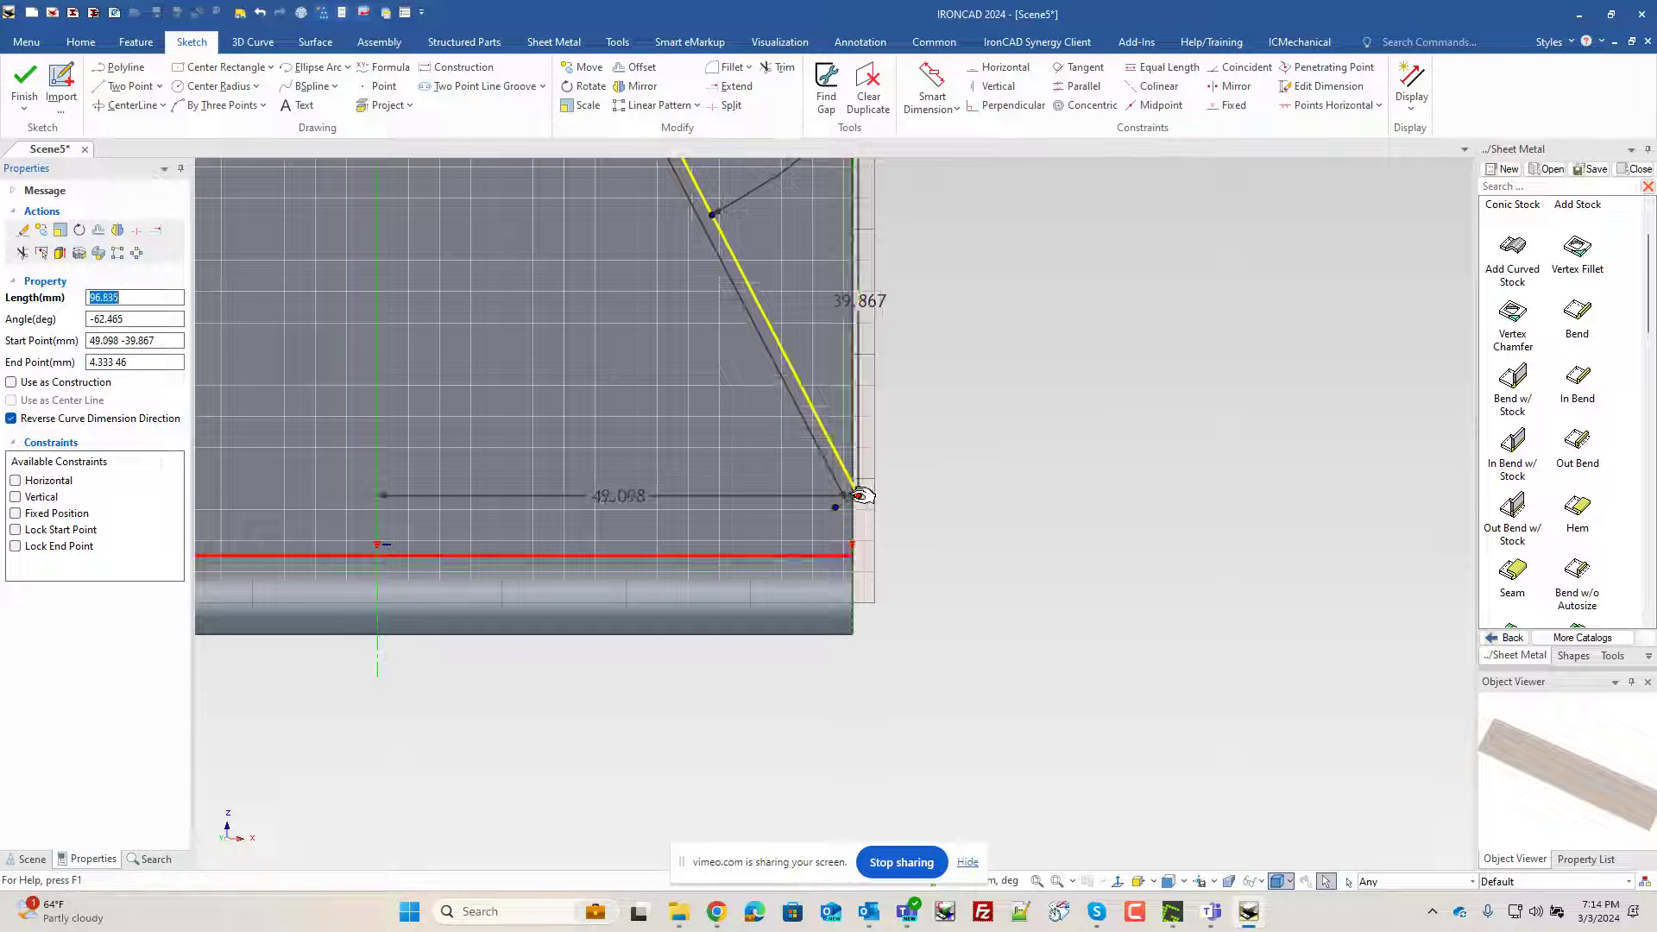
{"action": "left_click", "coordinate": [877, 606]}
{"action": "scroll", "coordinate": [877, 607], "scroll_direction": "up", "scroll_amount": 2}
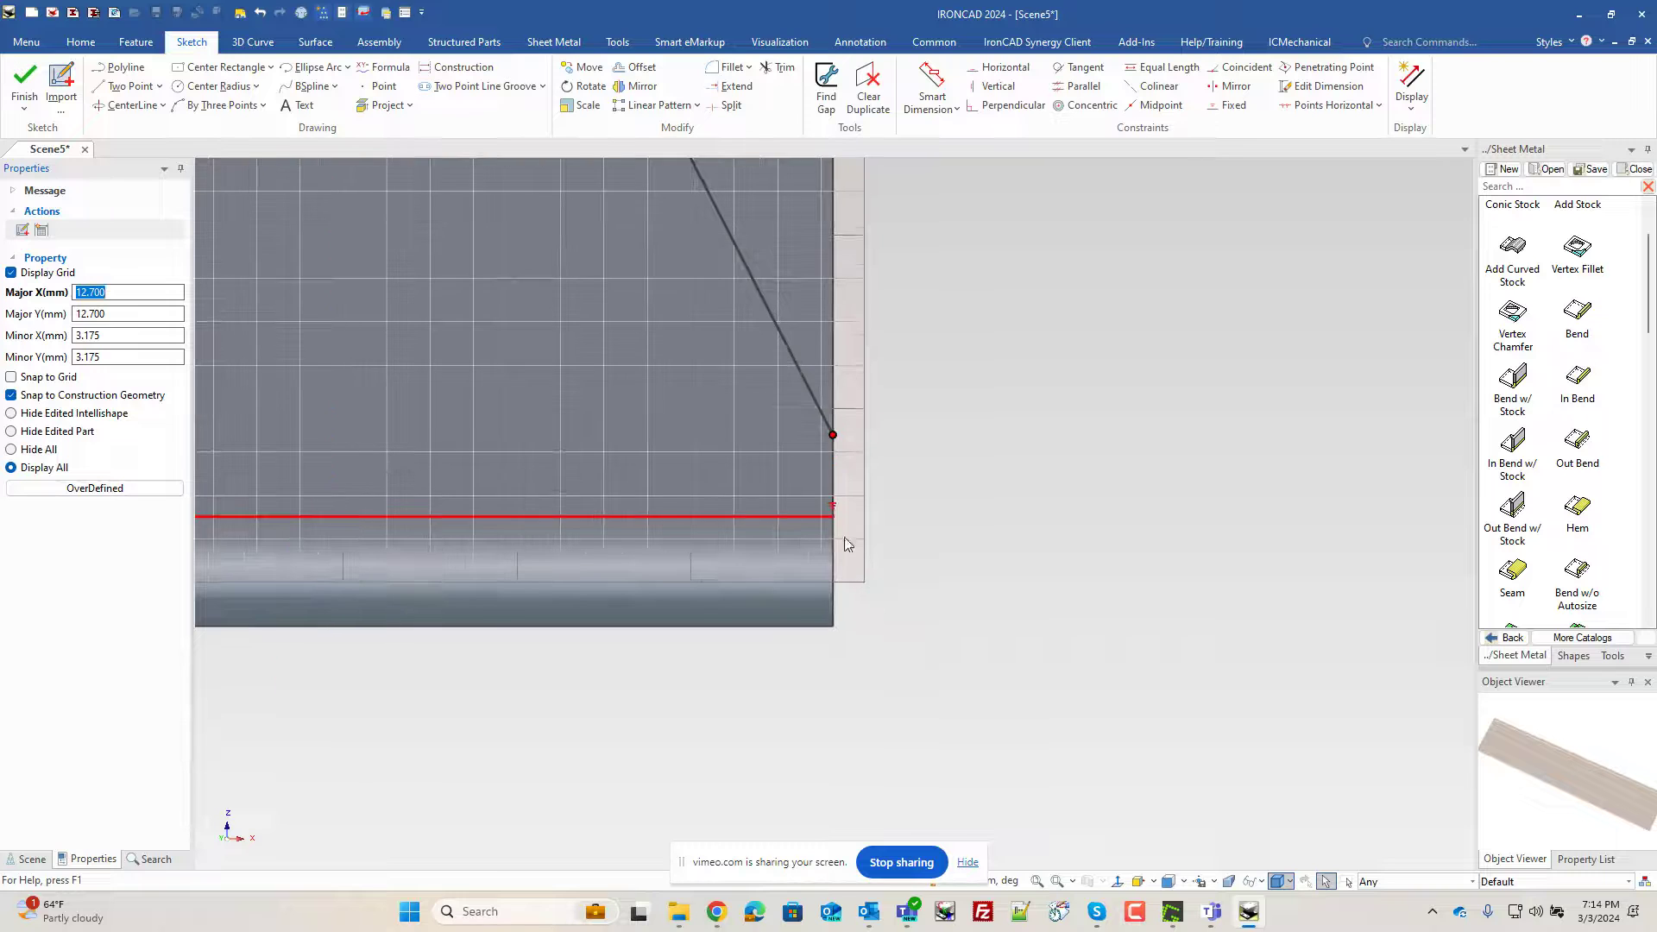
Step: Draw a vertical line along the flange's side edge up from the bend's outer face and set its length to 12 mm
{"action": "left_click", "coordinate": [129, 85]}
{"action": "left_click", "coordinate": [832, 470]}
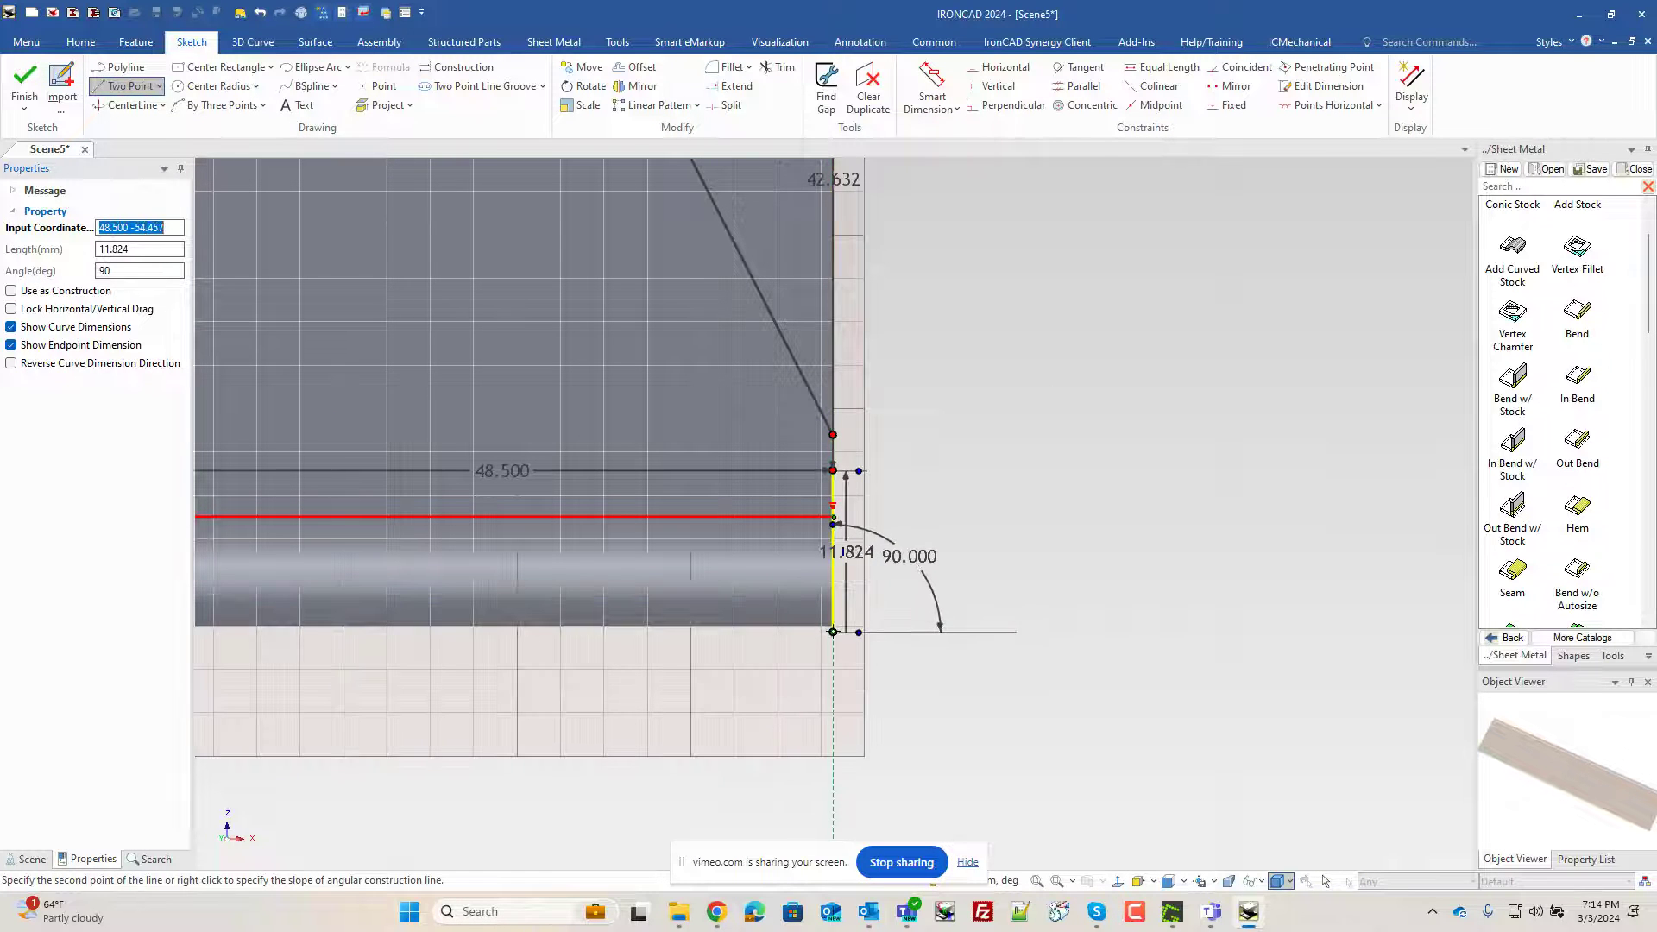
{"action": "left_click", "coordinate": [833, 626]}
{"action": "key", "text": "Escape"}
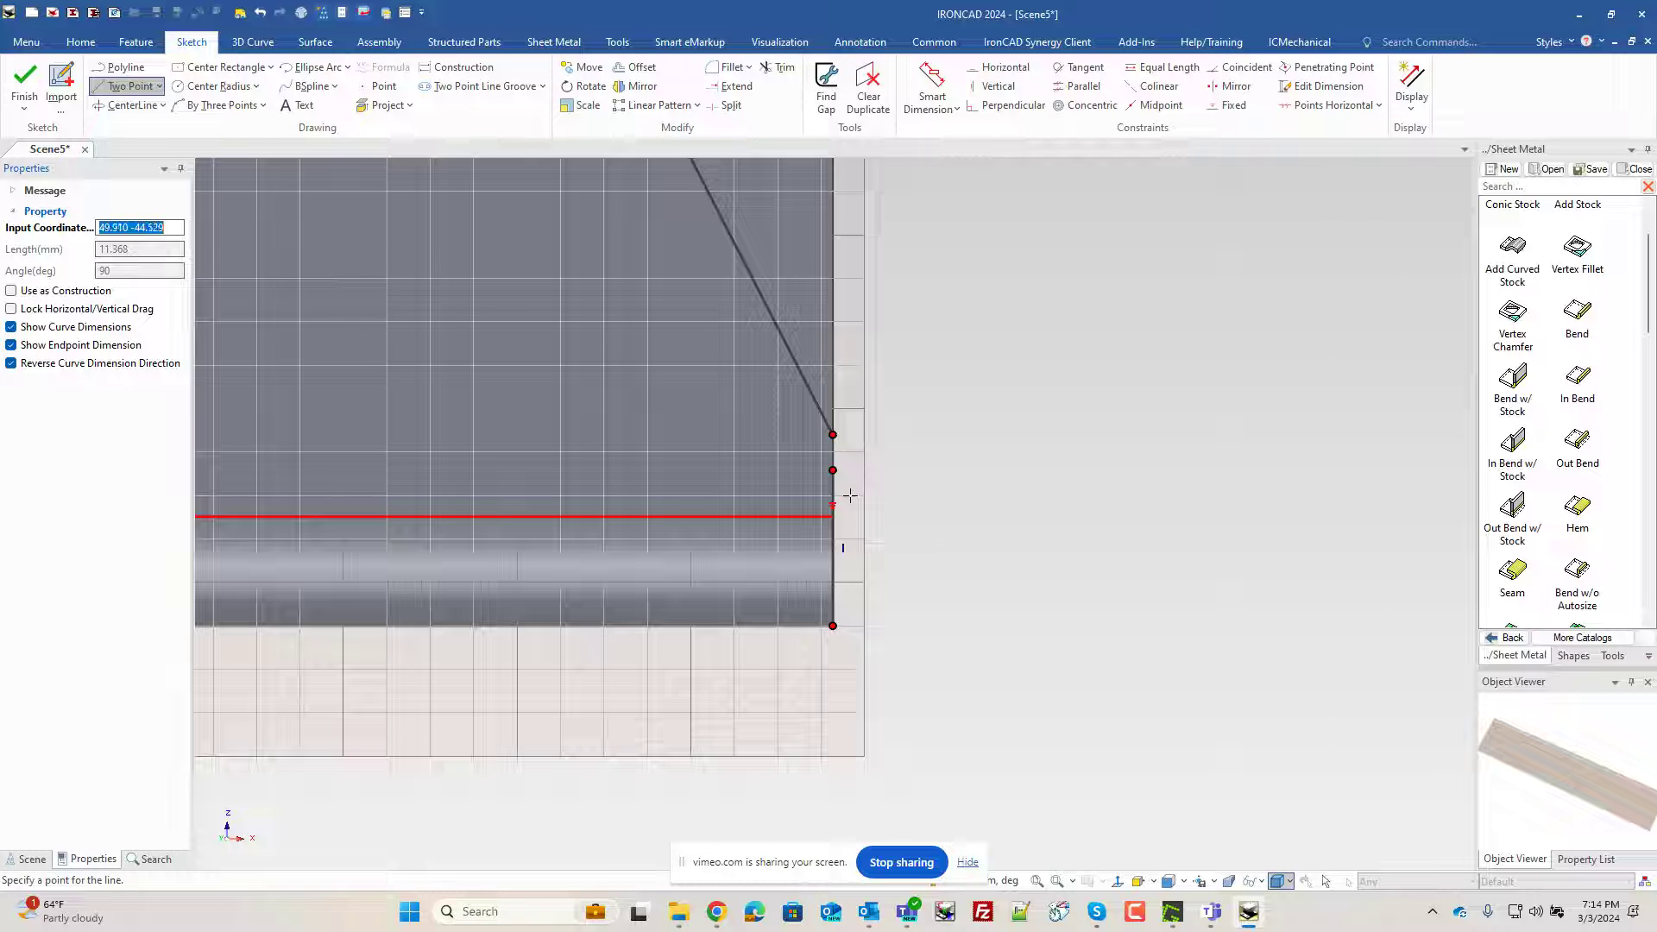
{"action": "left_click", "coordinate": [833, 496]}
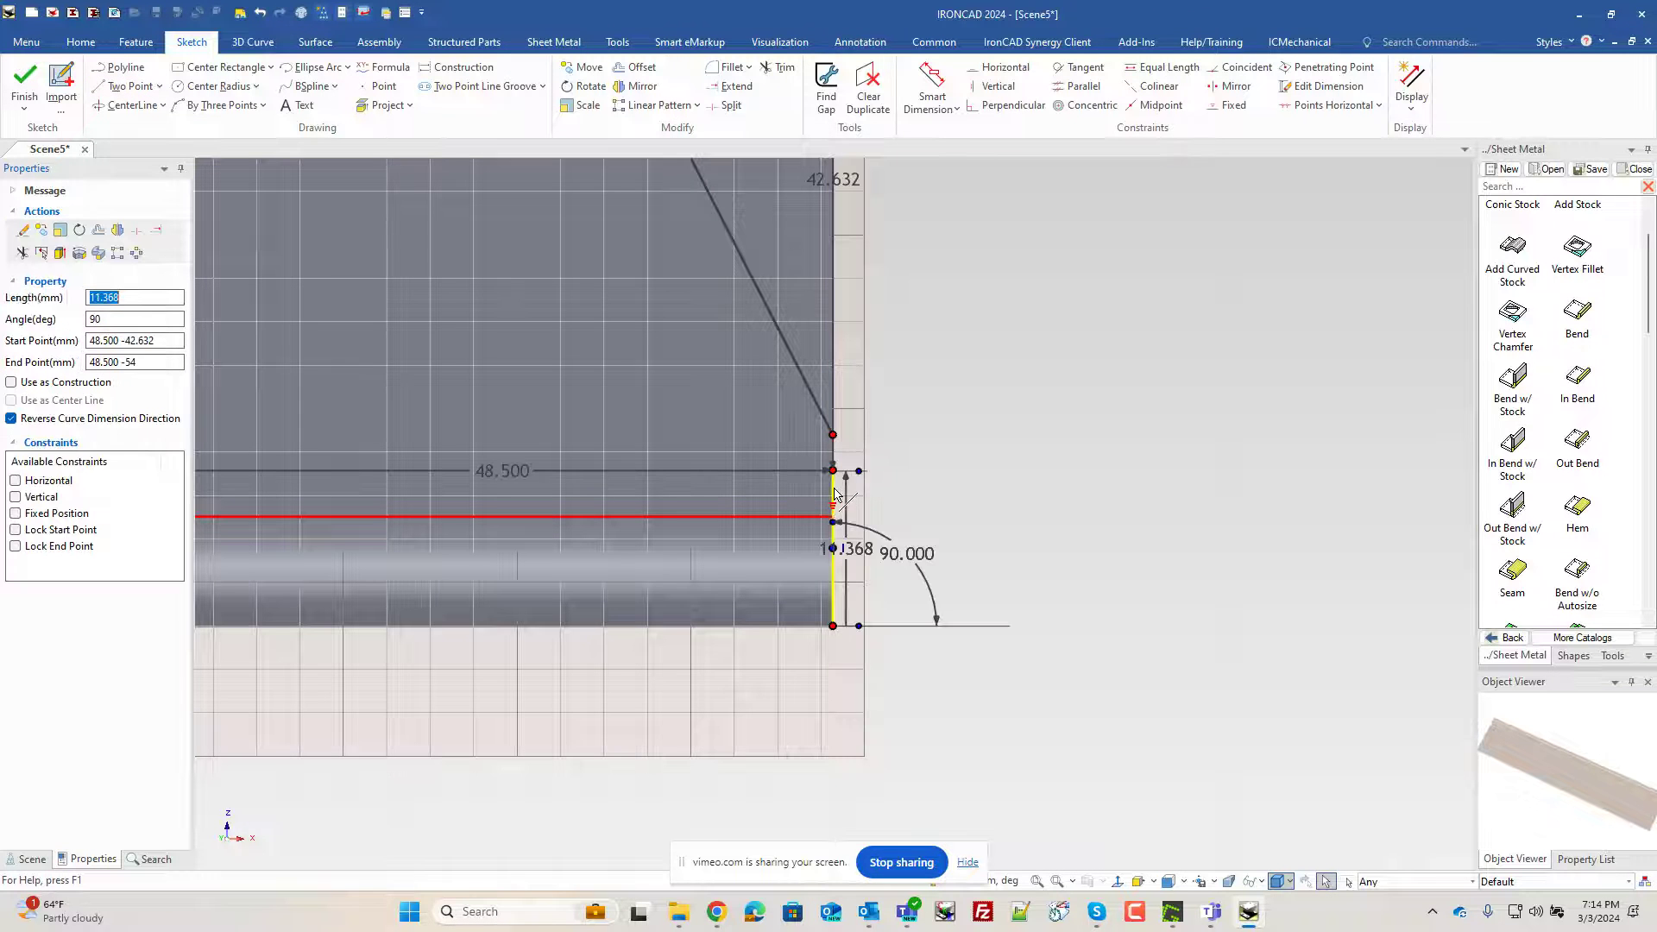
{"action": "double_click", "coordinate": [857, 550]}
{"action": "type", "text": "12"}
{"action": "key", "text": "Return"}
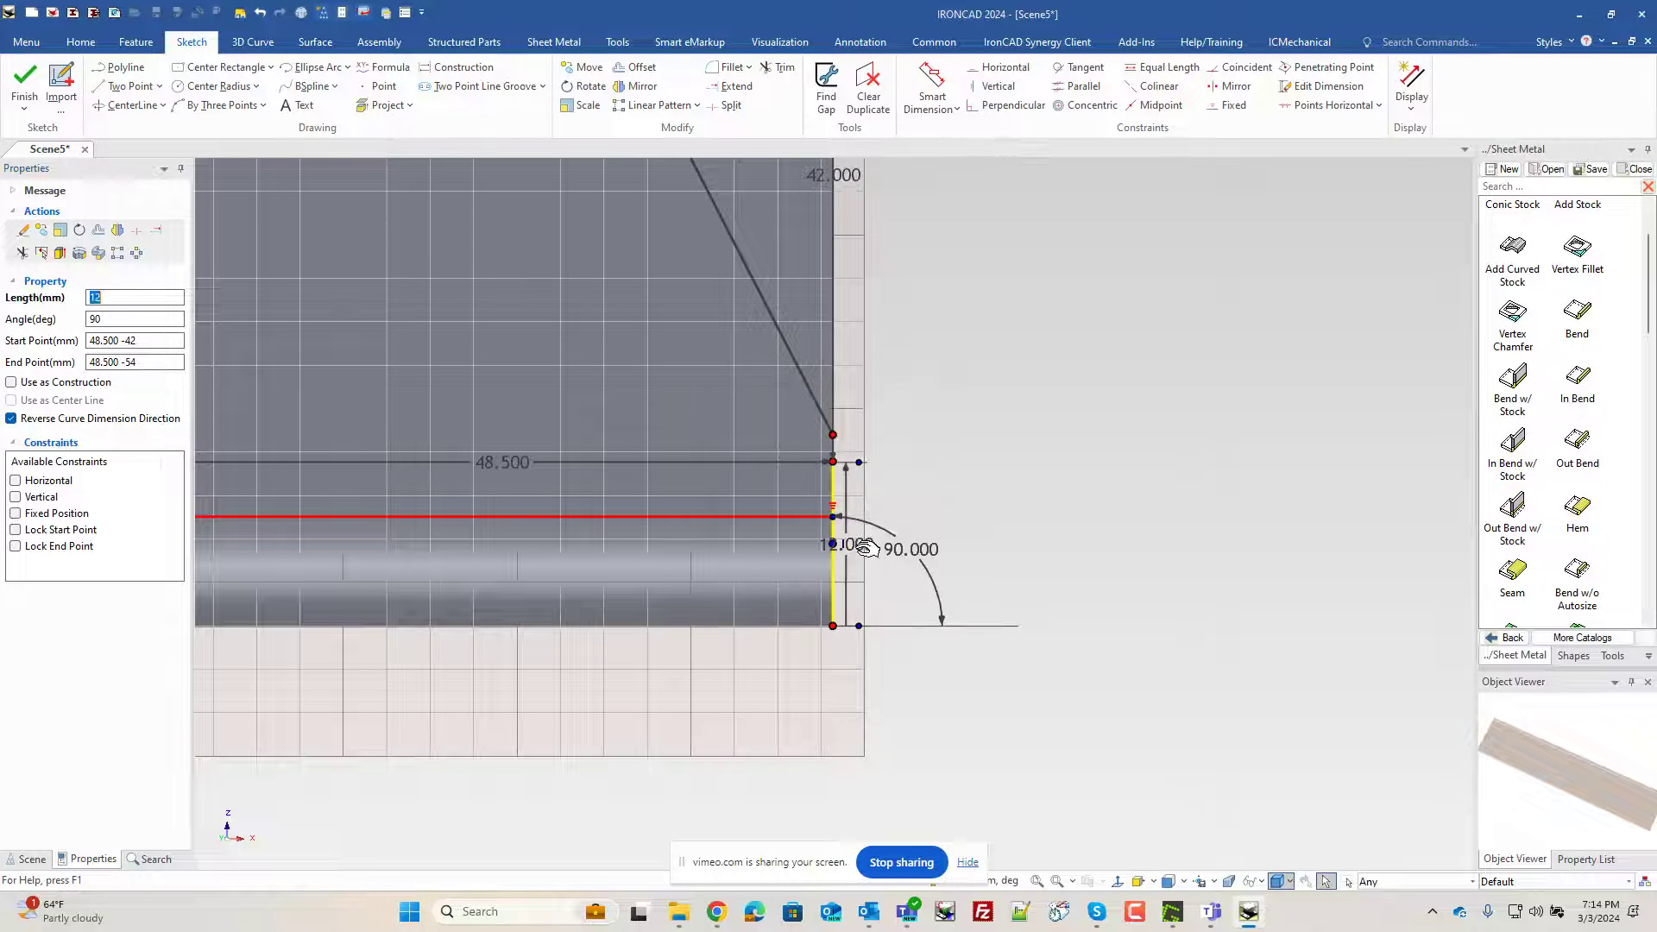
Step: Join the slanted line's lower end to the top of the 12 mm line and pull that line's lower end onto the bend edge
{"action": "left_click", "coordinate": [981, 528]}
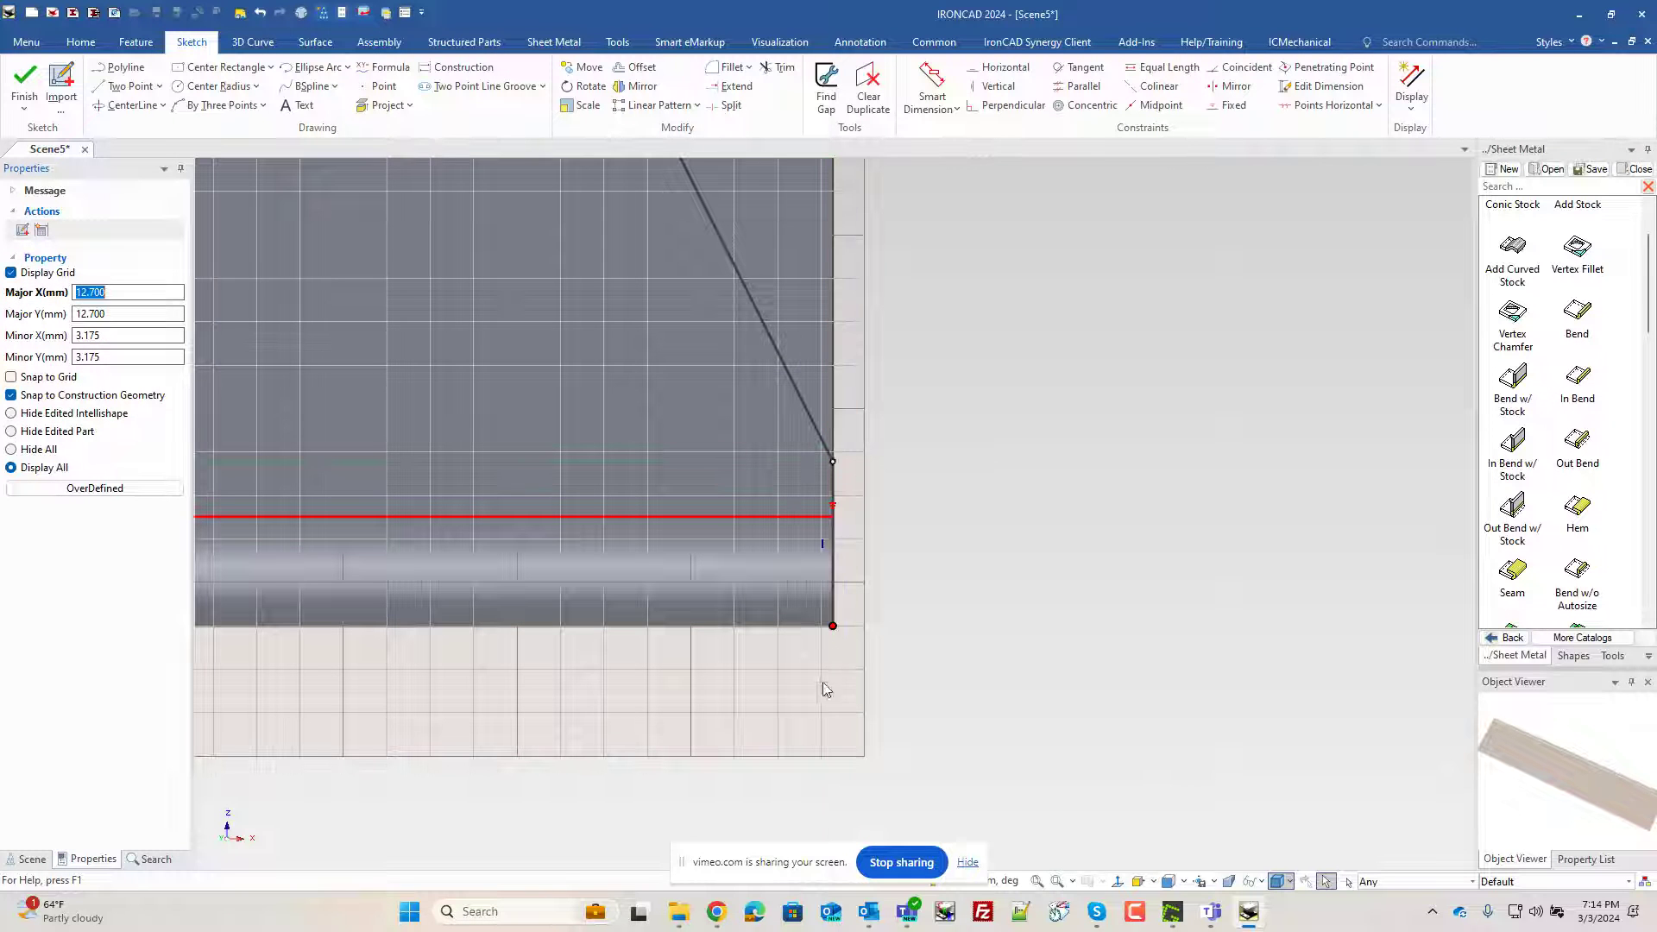
{"action": "left_click_drag", "start_coordinate": [840, 622], "coordinate": [834, 517]}
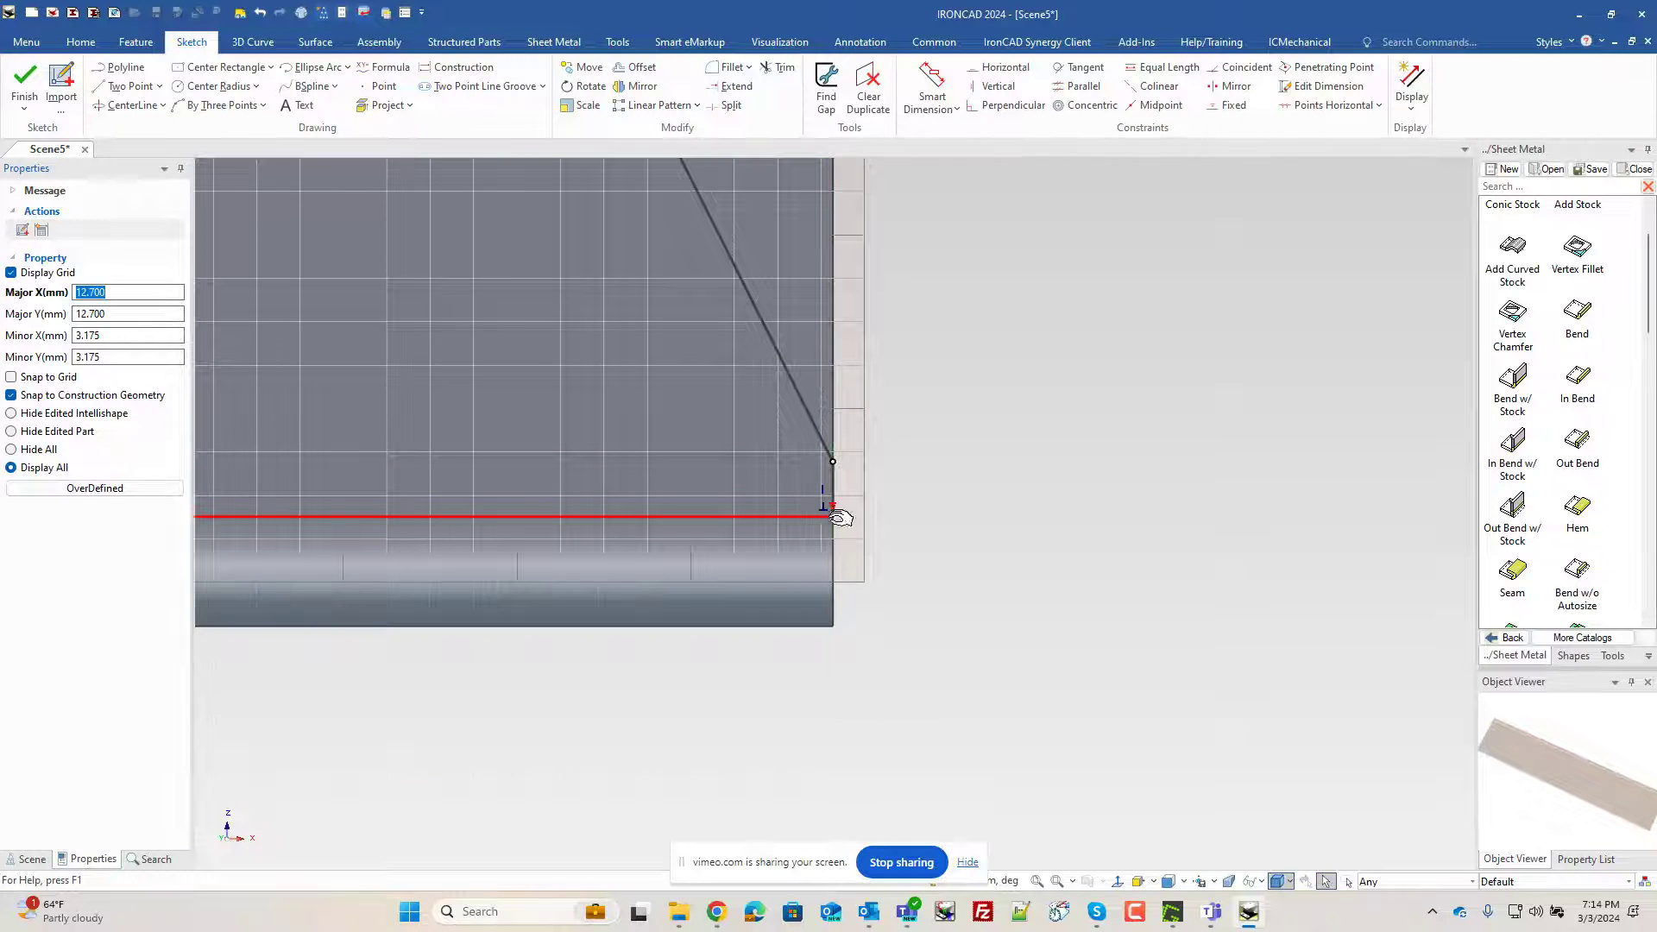
{"action": "scroll", "coordinate": [885, 544], "scroll_direction": "down", "scroll_amount": 2}
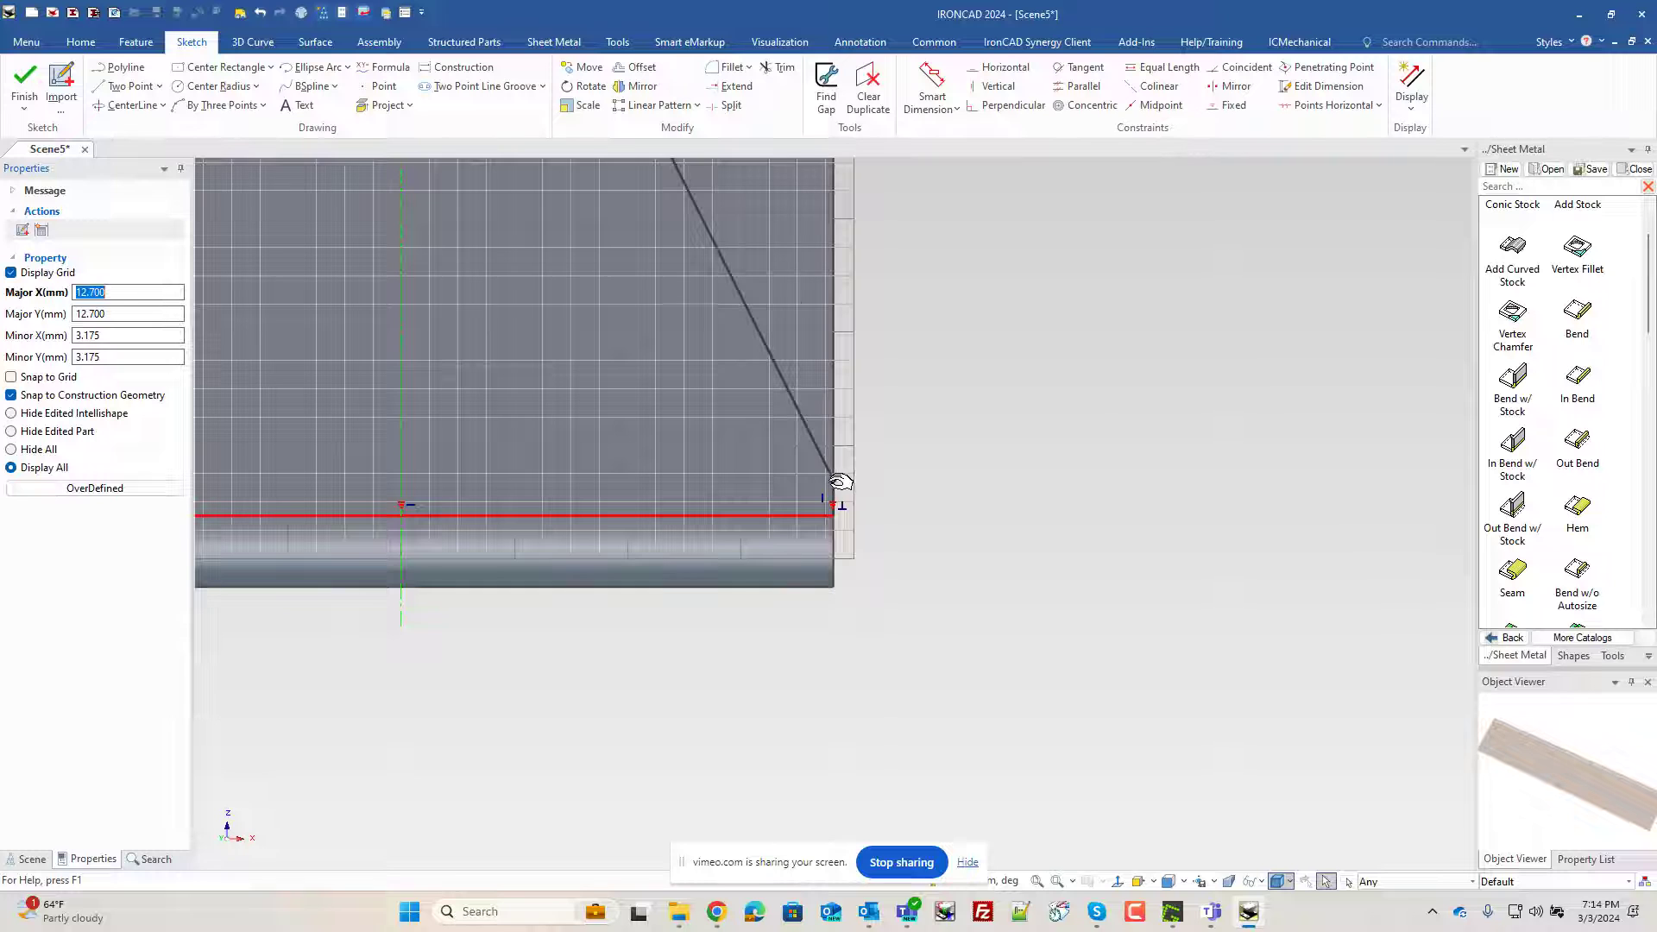
Step: Lock the position of the slanted line's lower endpoint and of the free-edge corner on the flange's opposite side
{"action": "right_click", "coordinate": [833, 480]}
{"action": "left_click", "coordinate": [892, 536]}
{"action": "key", "text": "F8"}
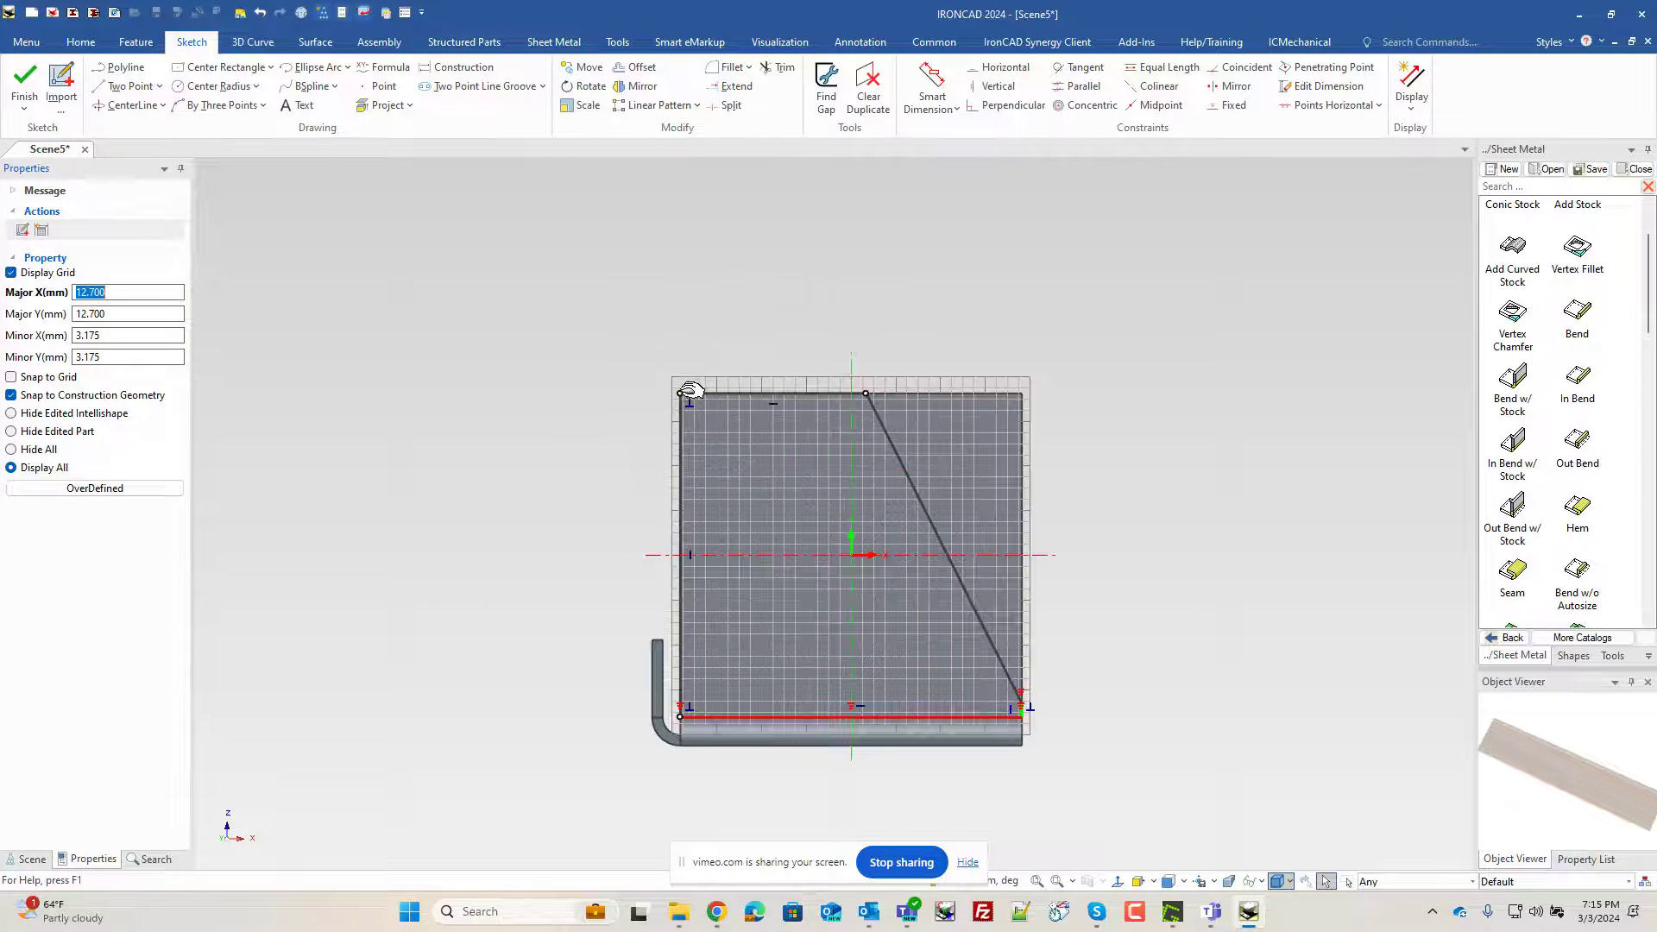
{"action": "right_click", "coordinate": [680, 393]}
{"action": "left_click", "coordinate": [753, 446]}
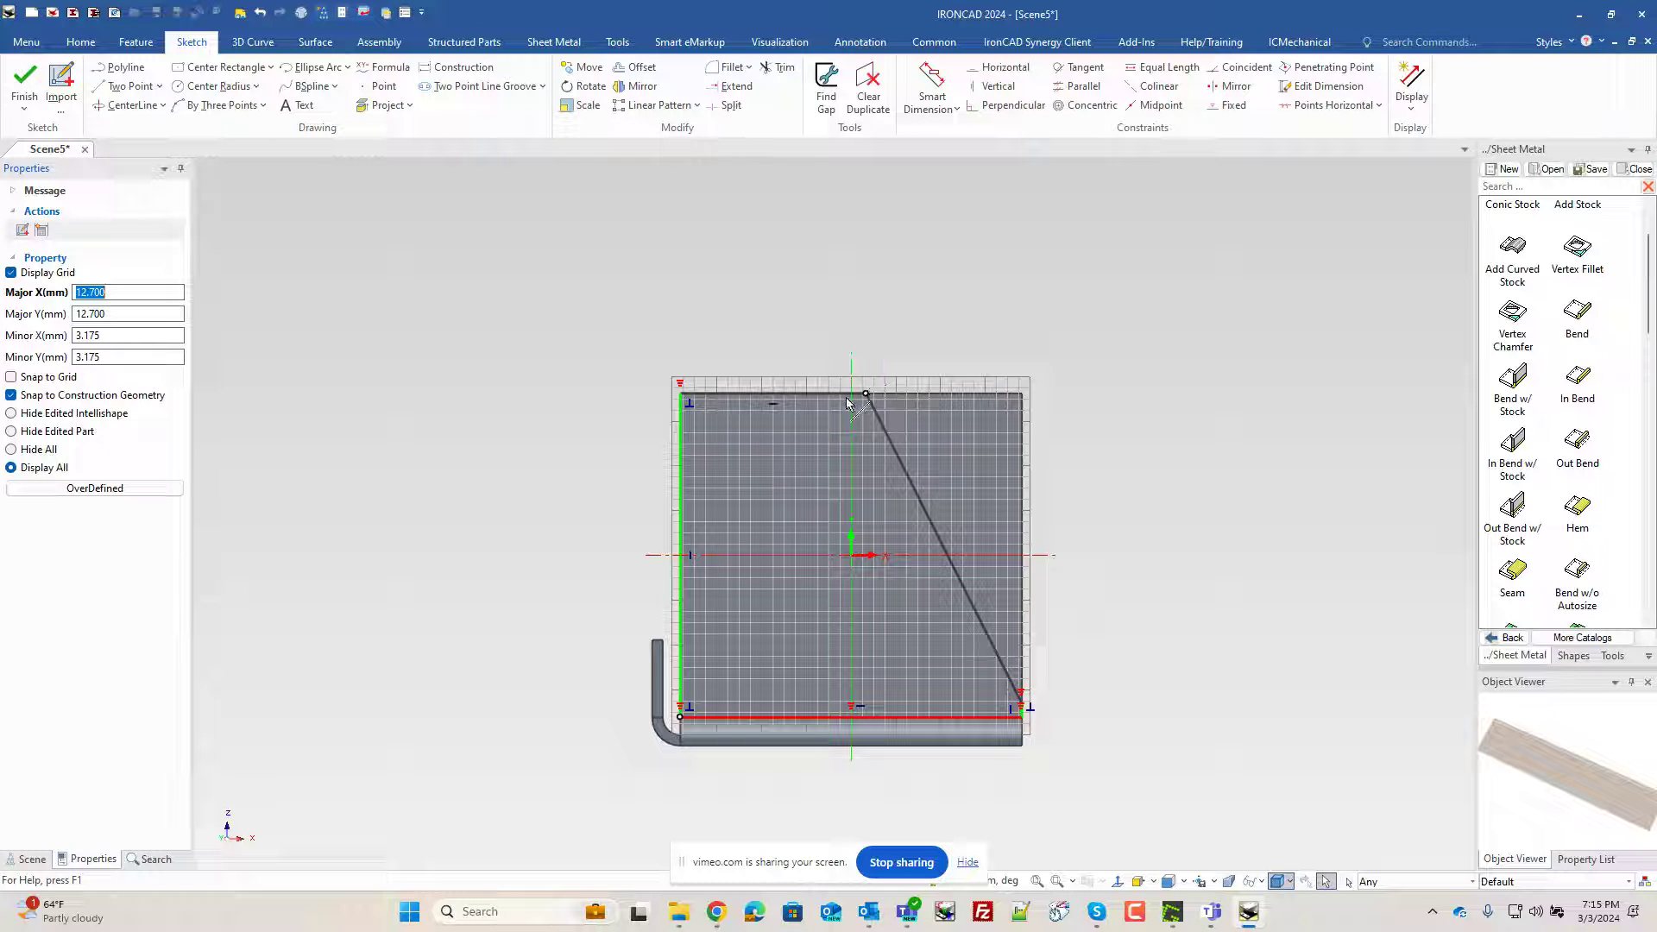
Step: Dimension the slanted line at 37 degrees to the opposite vertical side and finish the side flange's cross-section
{"action": "left_click", "coordinate": [781, 397]}
{"action": "left_click", "coordinate": [932, 87]}
{"action": "left_click", "coordinate": [890, 444]}
{"action": "left_click", "coordinate": [682, 518]}
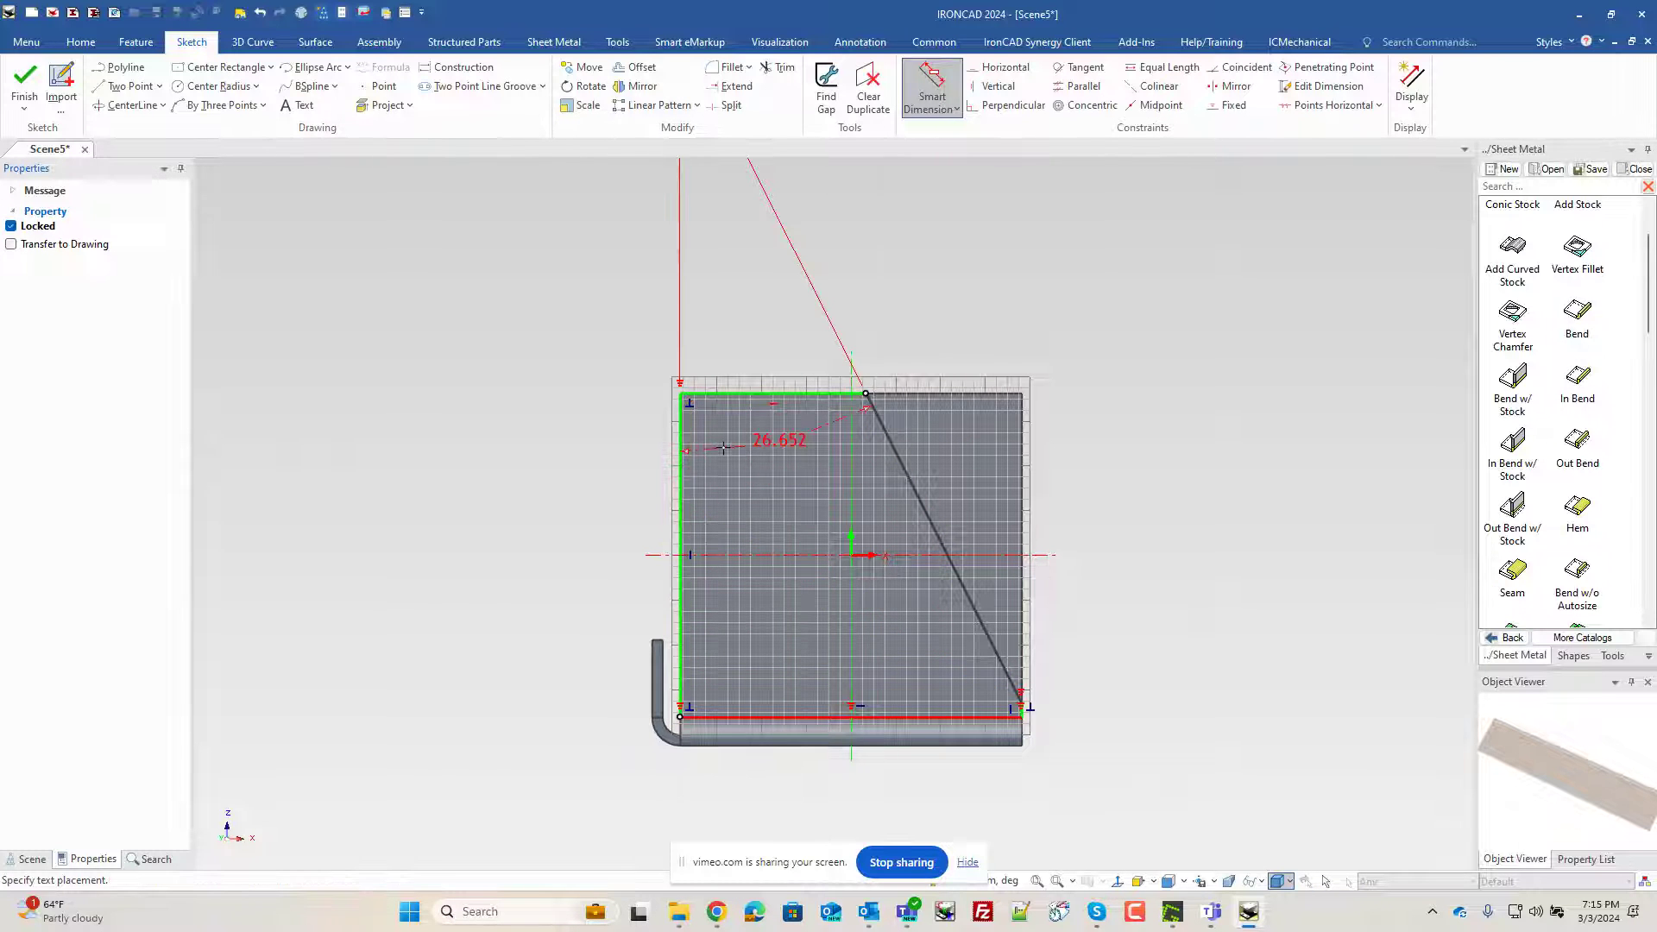
{"action": "left_click", "coordinate": [794, 482]}
{"action": "type", "text": "37"}
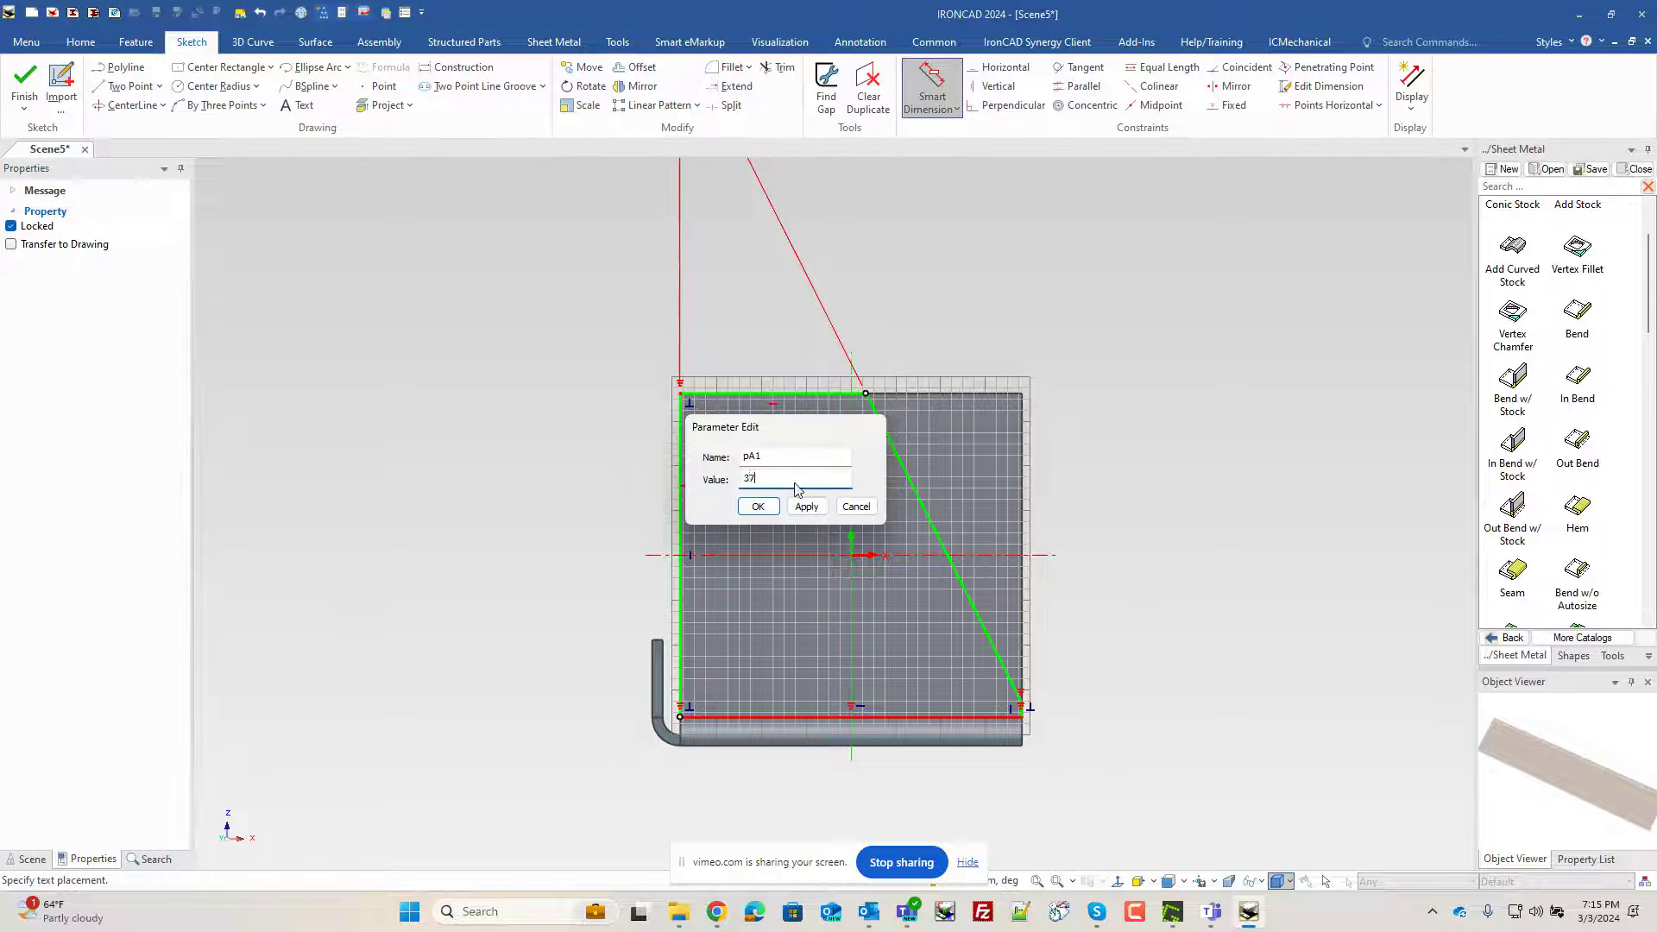
{"action": "key", "text": "Return"}
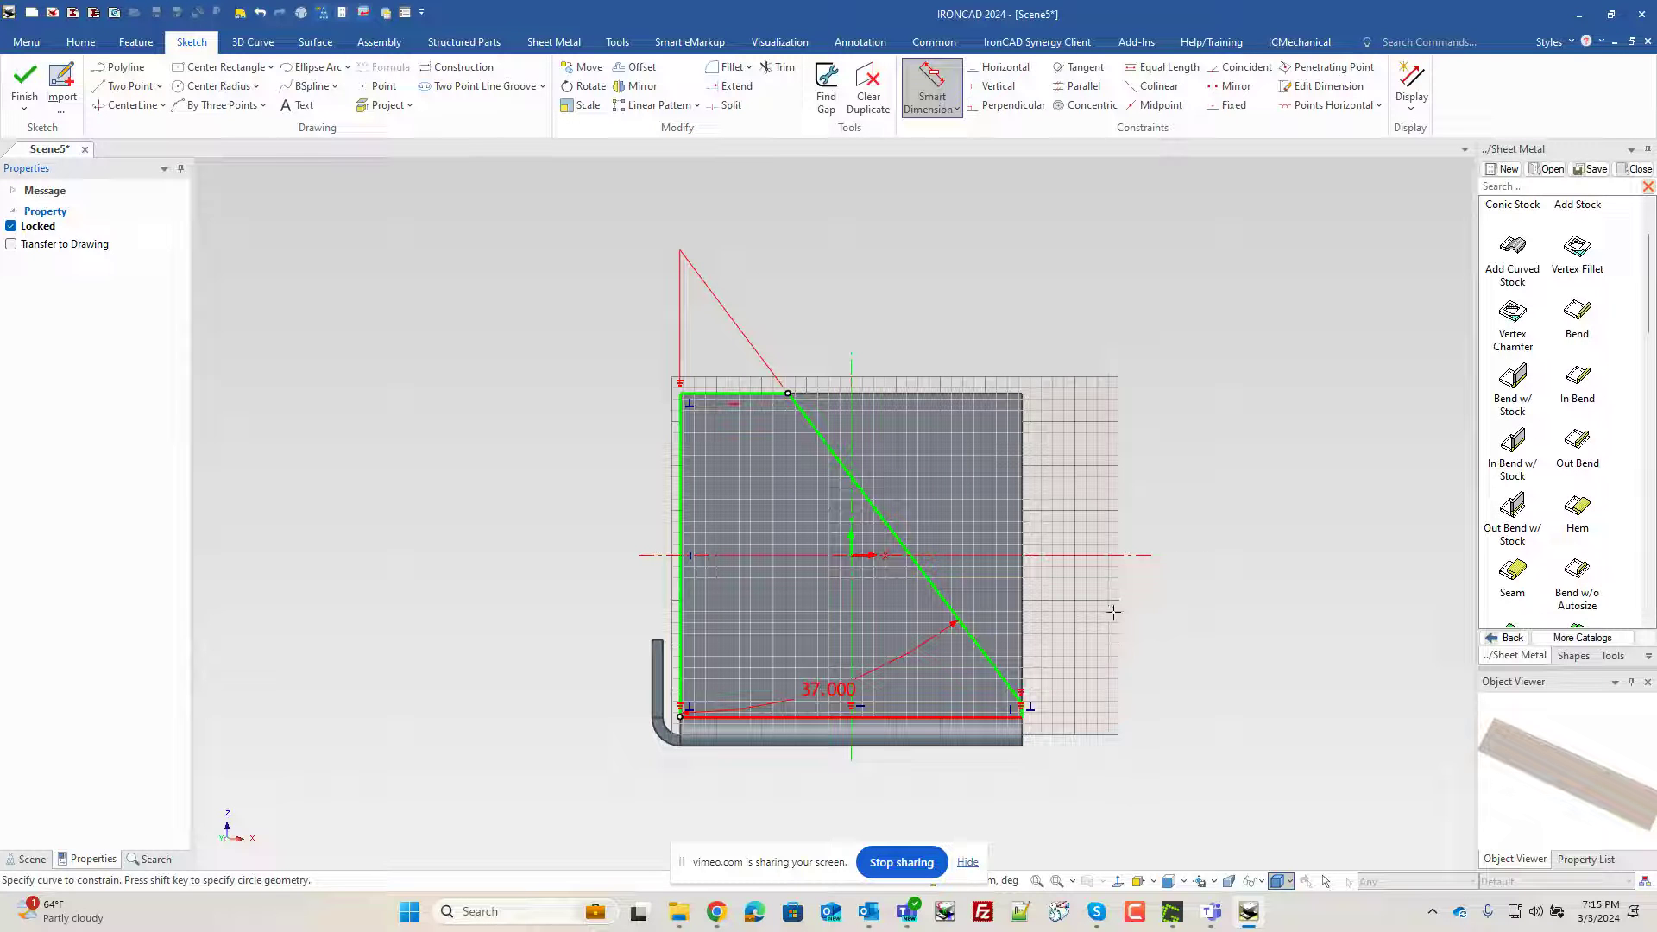
{"action": "key", "text": "Escape"}
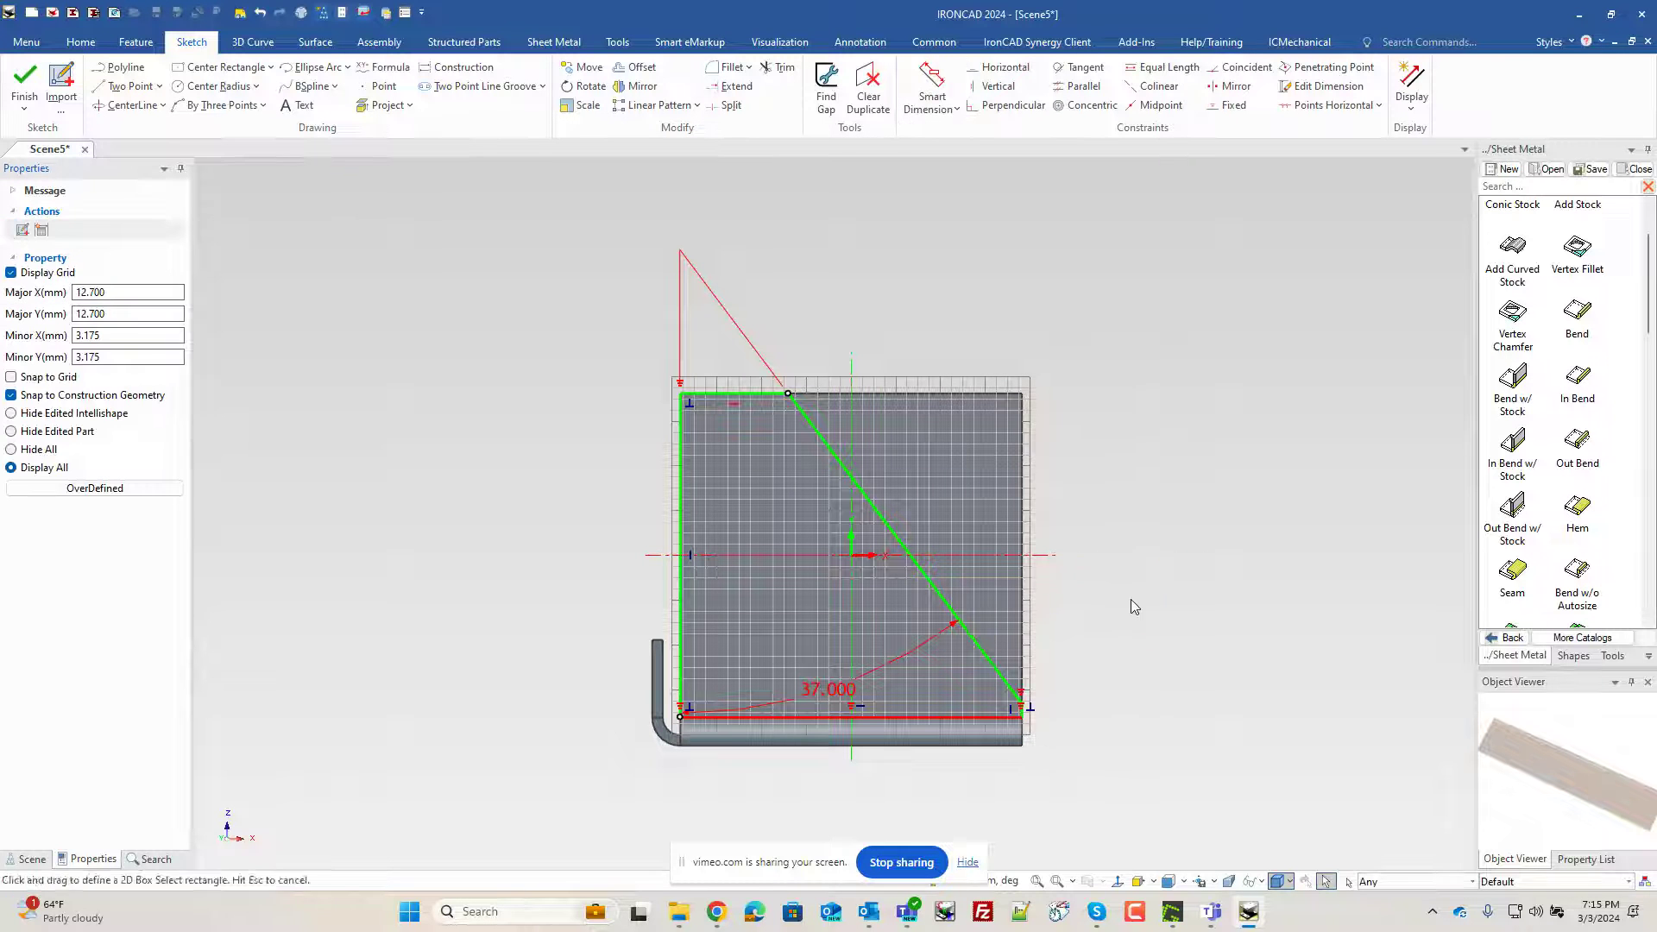
{"action": "left_click", "coordinate": [24, 82]}
{"action": "left_click", "coordinate": [1090, 751]}
Step: Add a Bend to the side flange's bottom edge and set its bend length to 50 mm from the outer end
{"action": "mouse_move", "coordinate": [921, 723]}
{"action": "middle_mouse_down"}
{"action": "mouse_move", "coordinate": [1037, 717]}
{"action": "mouse_move", "coordinate": [1279, 649]}
{"action": "mouse_move", "coordinate": [1257, 636]}
{"action": "mouse_move", "coordinate": [1243, 666]}
{"action": "mouse_move", "coordinate": [799, 684]}
{"action": "mouse_move", "coordinate": [752, 618]}
{"action": "mouse_move", "coordinate": [776, 613]}
{"action": "middle_mouse_up"}
{"action": "left_click_drag", "start_coordinate": [1583, 318], "coordinate": [921, 598]}
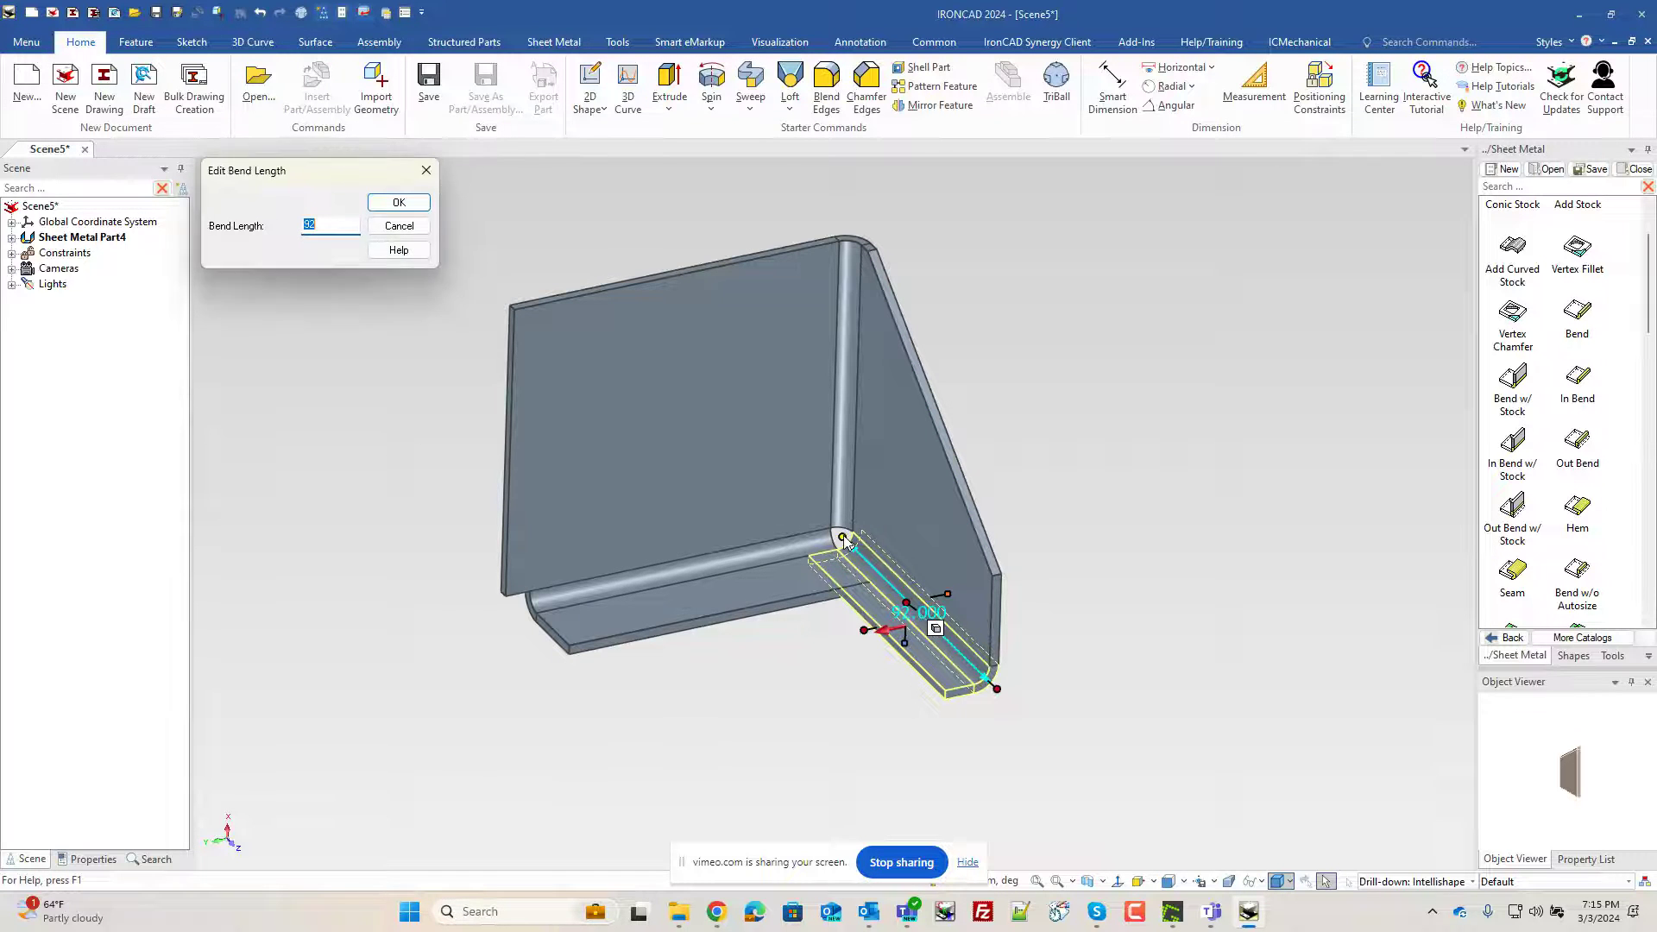
{"action": "type", "text": "50"}
{"action": "key", "text": "Return"}
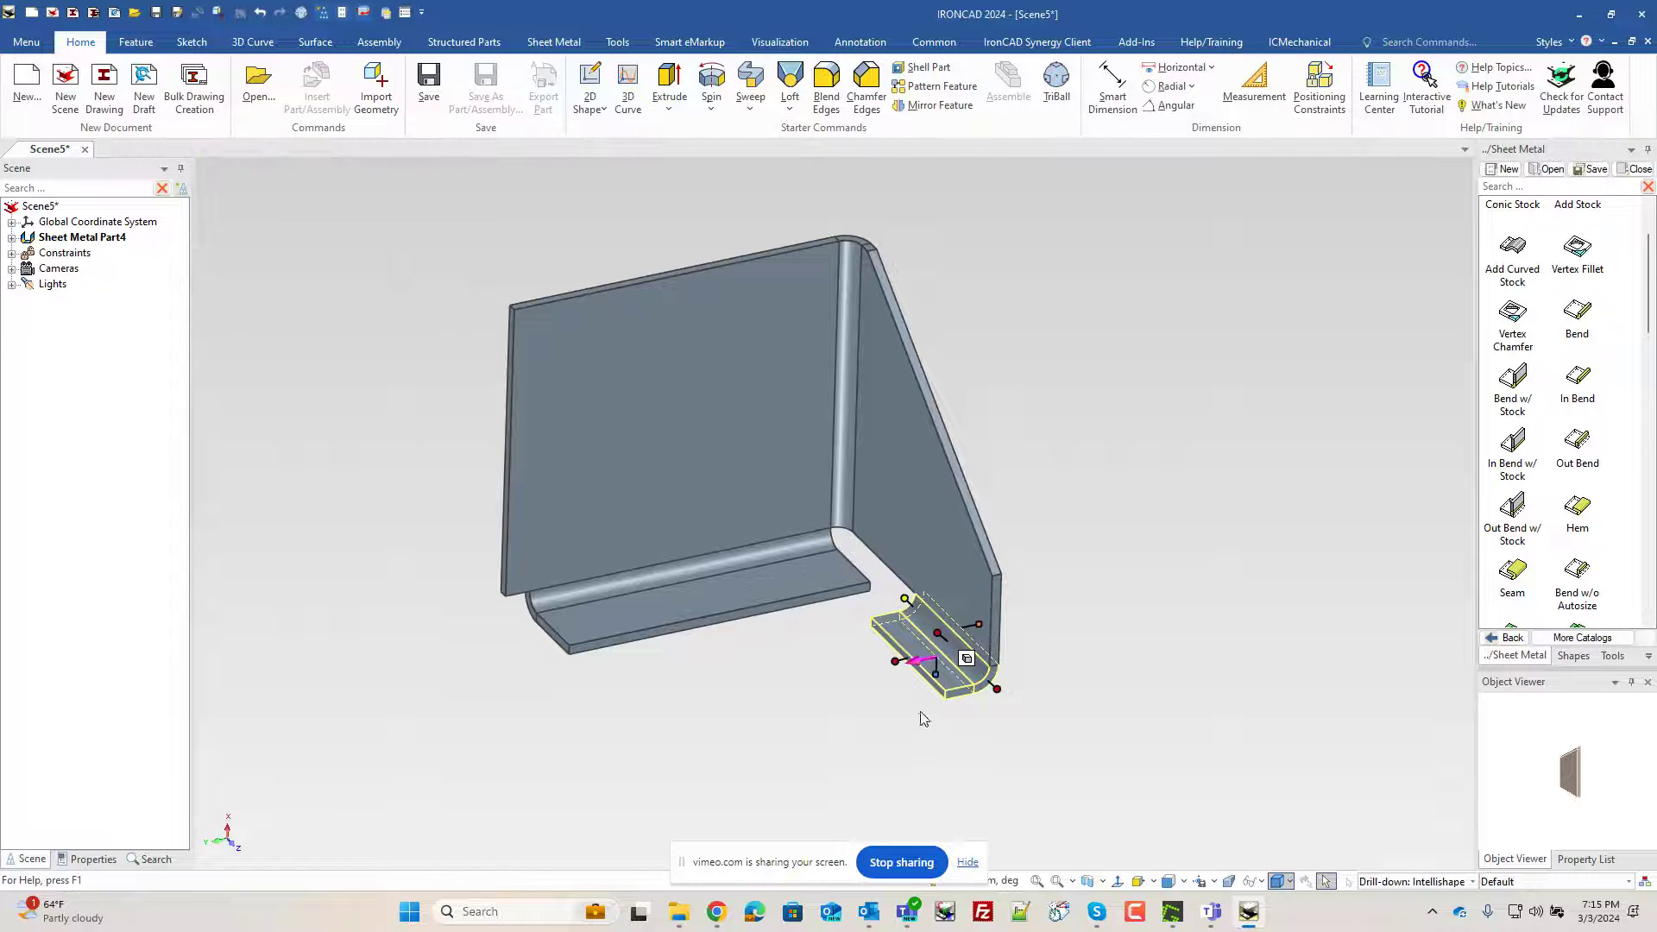
Step: Extend the new bottom tab's stock so its free edge lies 35 mm from the side flange's outer face
{"action": "right_click", "coordinate": [903, 661]}
{"action": "mouse_move", "coordinate": [1019, 689]}
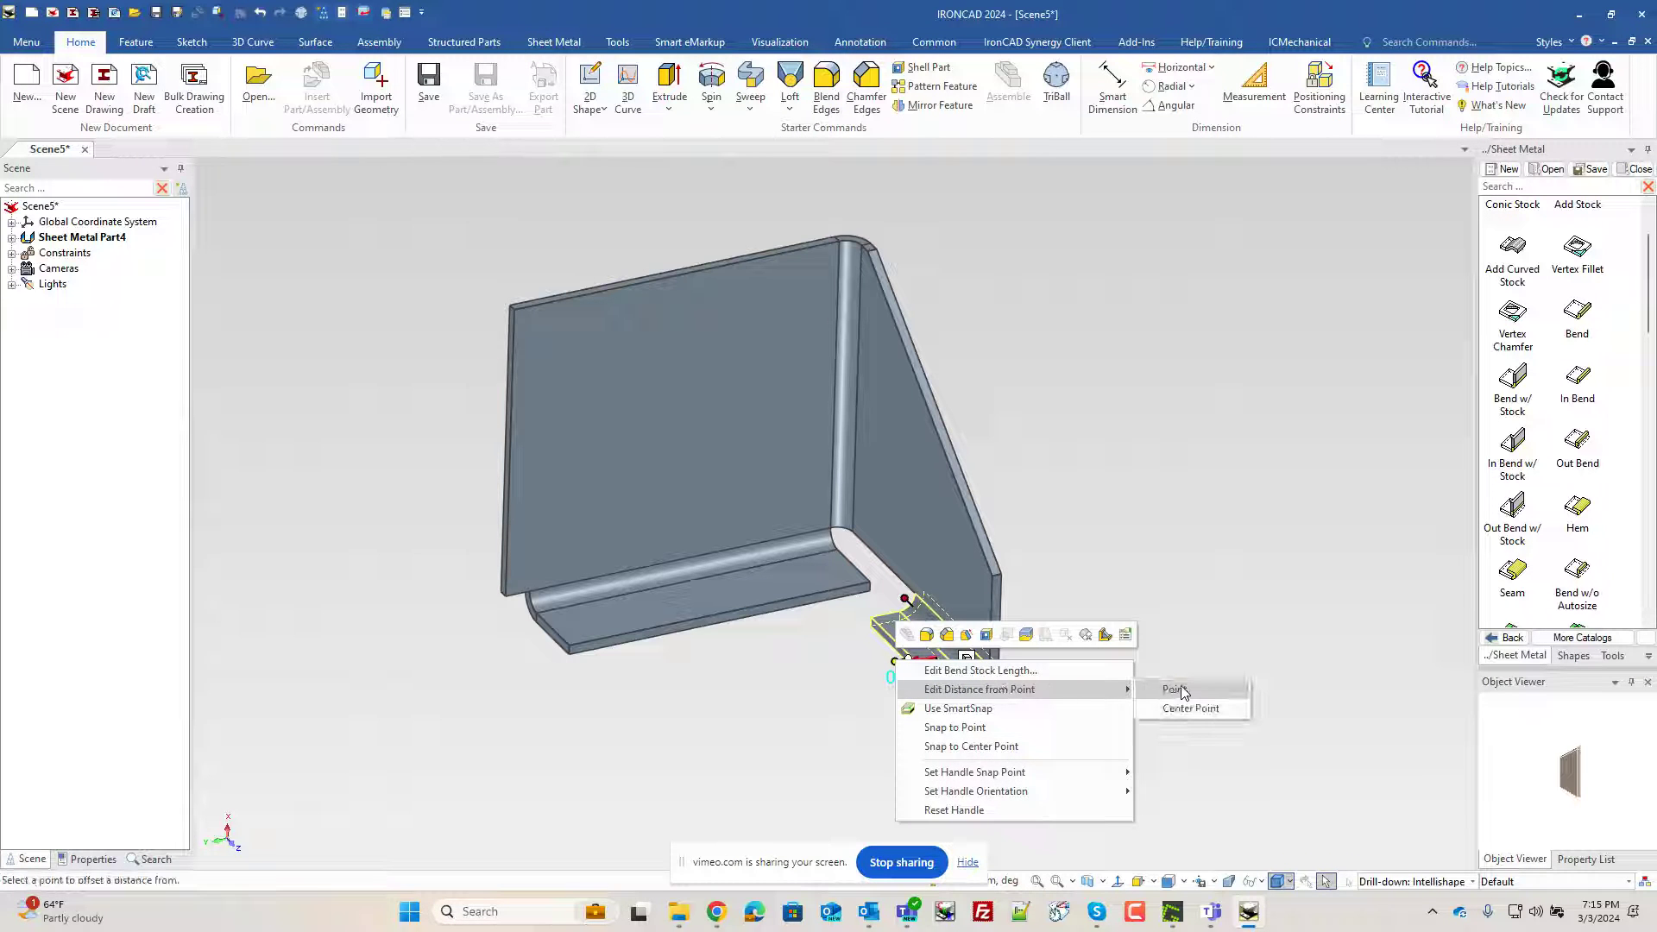
{"action": "left_click", "coordinate": [1157, 688]}
{"action": "left_click", "coordinate": [1006, 639]}
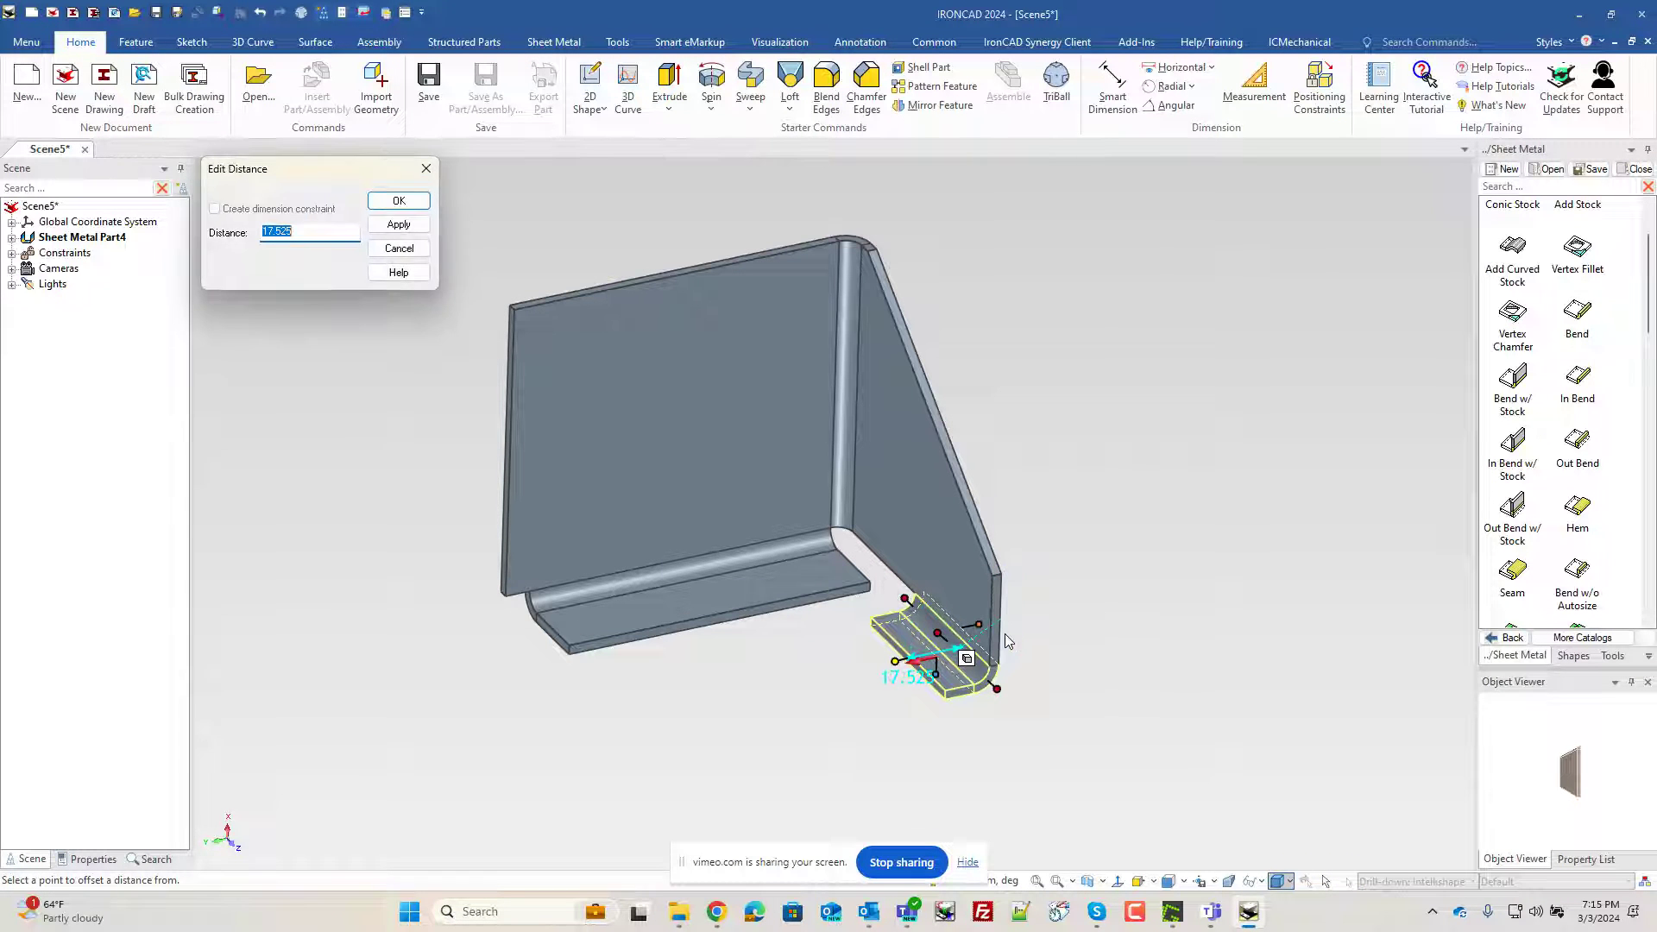
{"action": "type", "text": "35"}
{"action": "key", "text": "Return"}
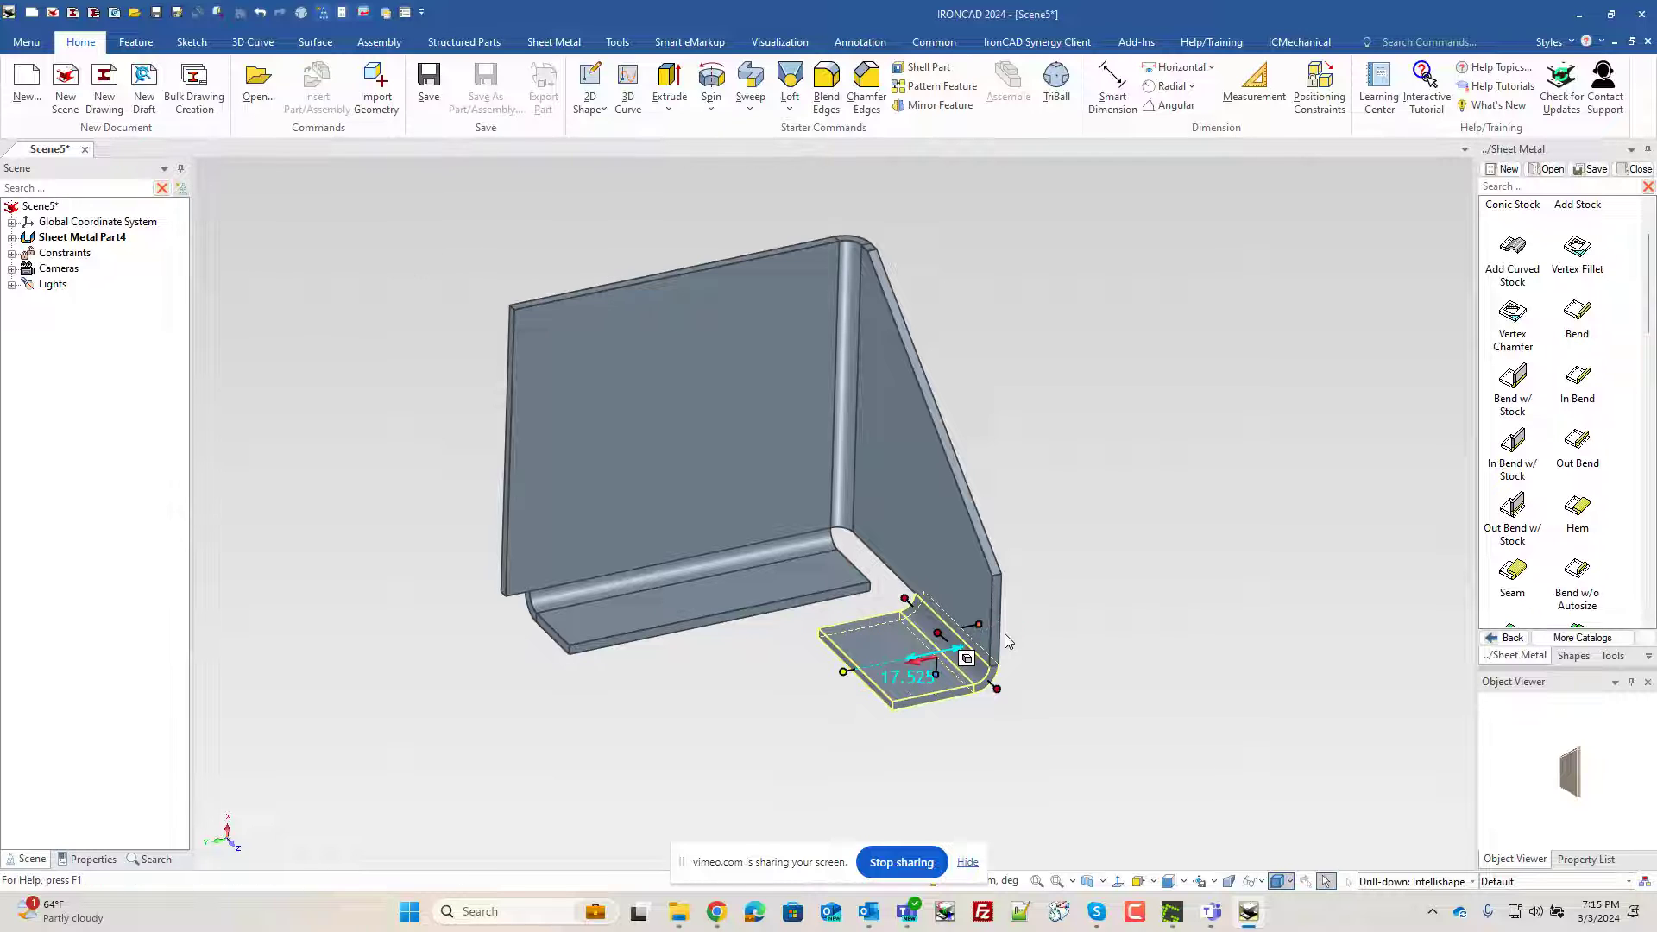
Step: Place a round hole from the sheet metal catalog on the bottom tab's flat face
{"action": "scroll", "coordinate": [920, 489], "scroll_direction": "up", "scroll_amount": 2}
{"action": "scroll", "coordinate": [1290, 542], "scroll_direction": "up", "scroll_amount": 2}
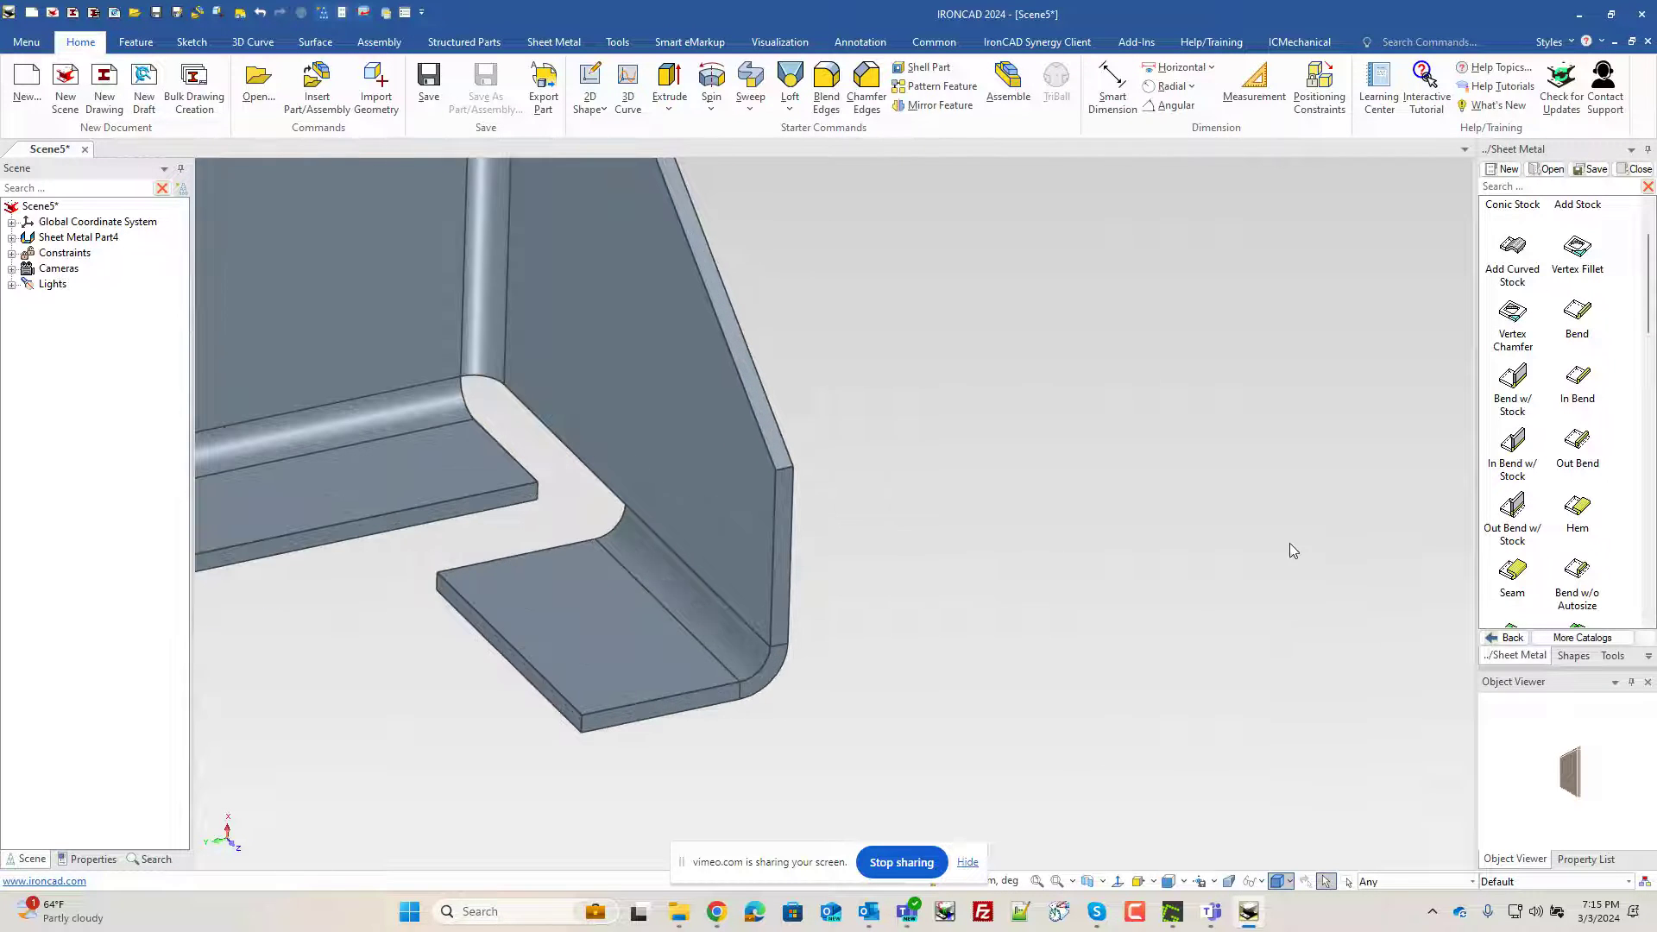
{"action": "scroll", "coordinate": [587, 669], "scroll_direction": "down", "scroll_amount": 1}
{"action": "scroll", "coordinate": [1537, 552], "scroll_direction": "down", "scroll_amount": 5}
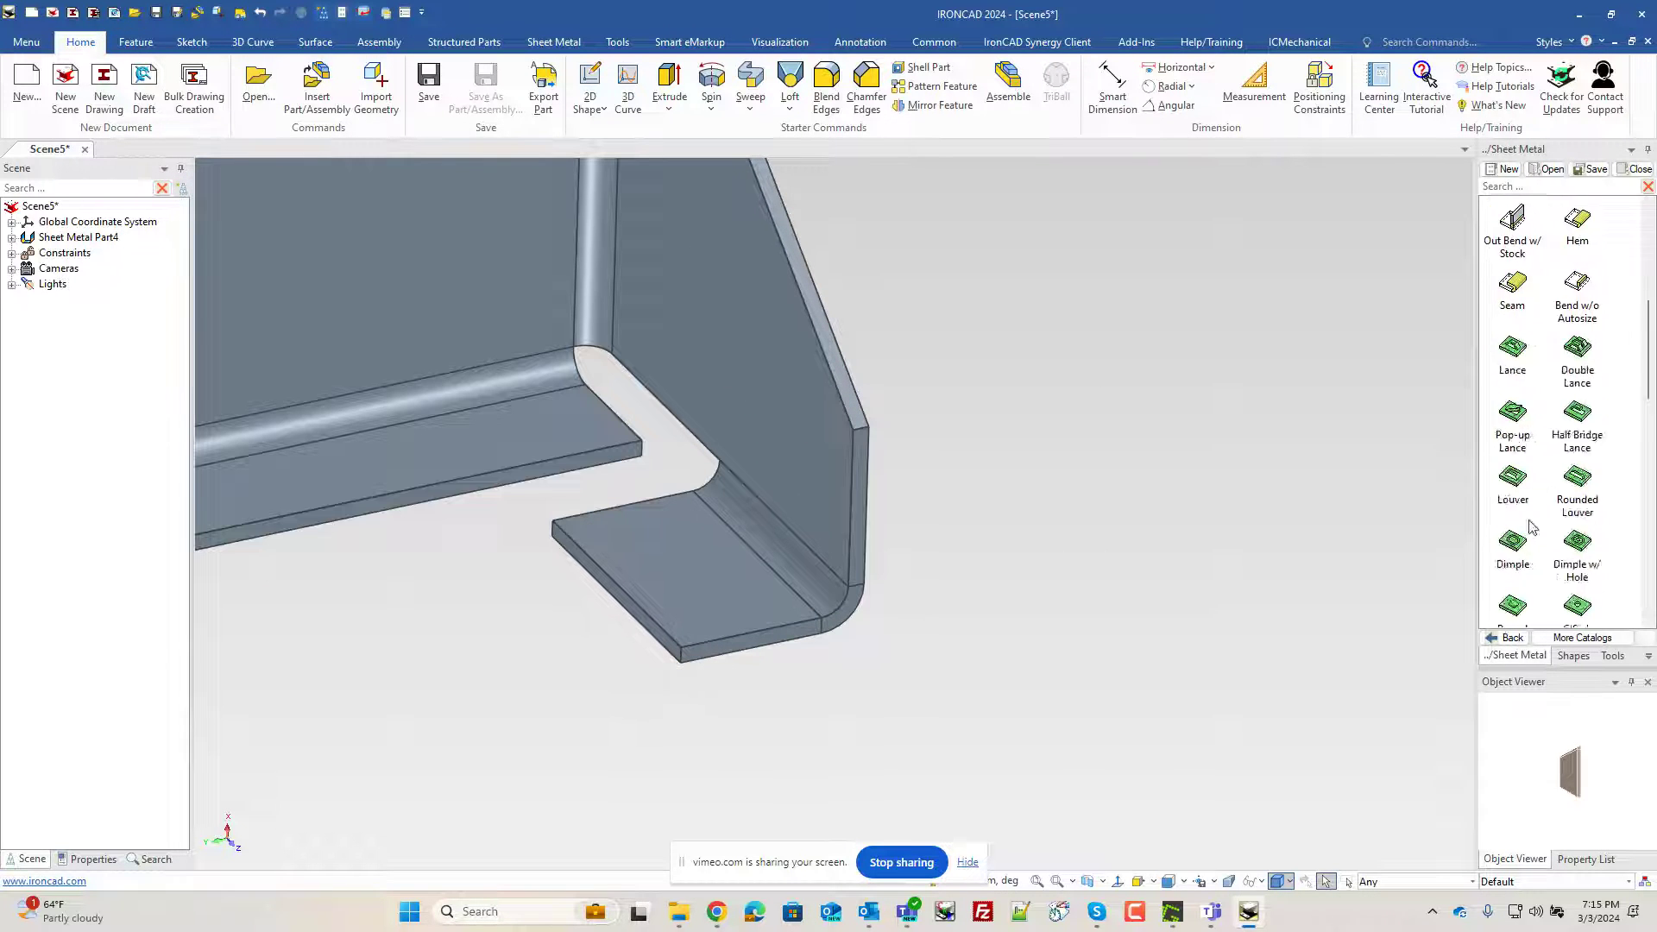
{"action": "scroll", "coordinate": [1537, 553], "scroll_direction": "down", "scroll_amount": 5}
{"action": "left_click_drag", "start_coordinate": [1519, 587], "coordinate": [688, 571]}
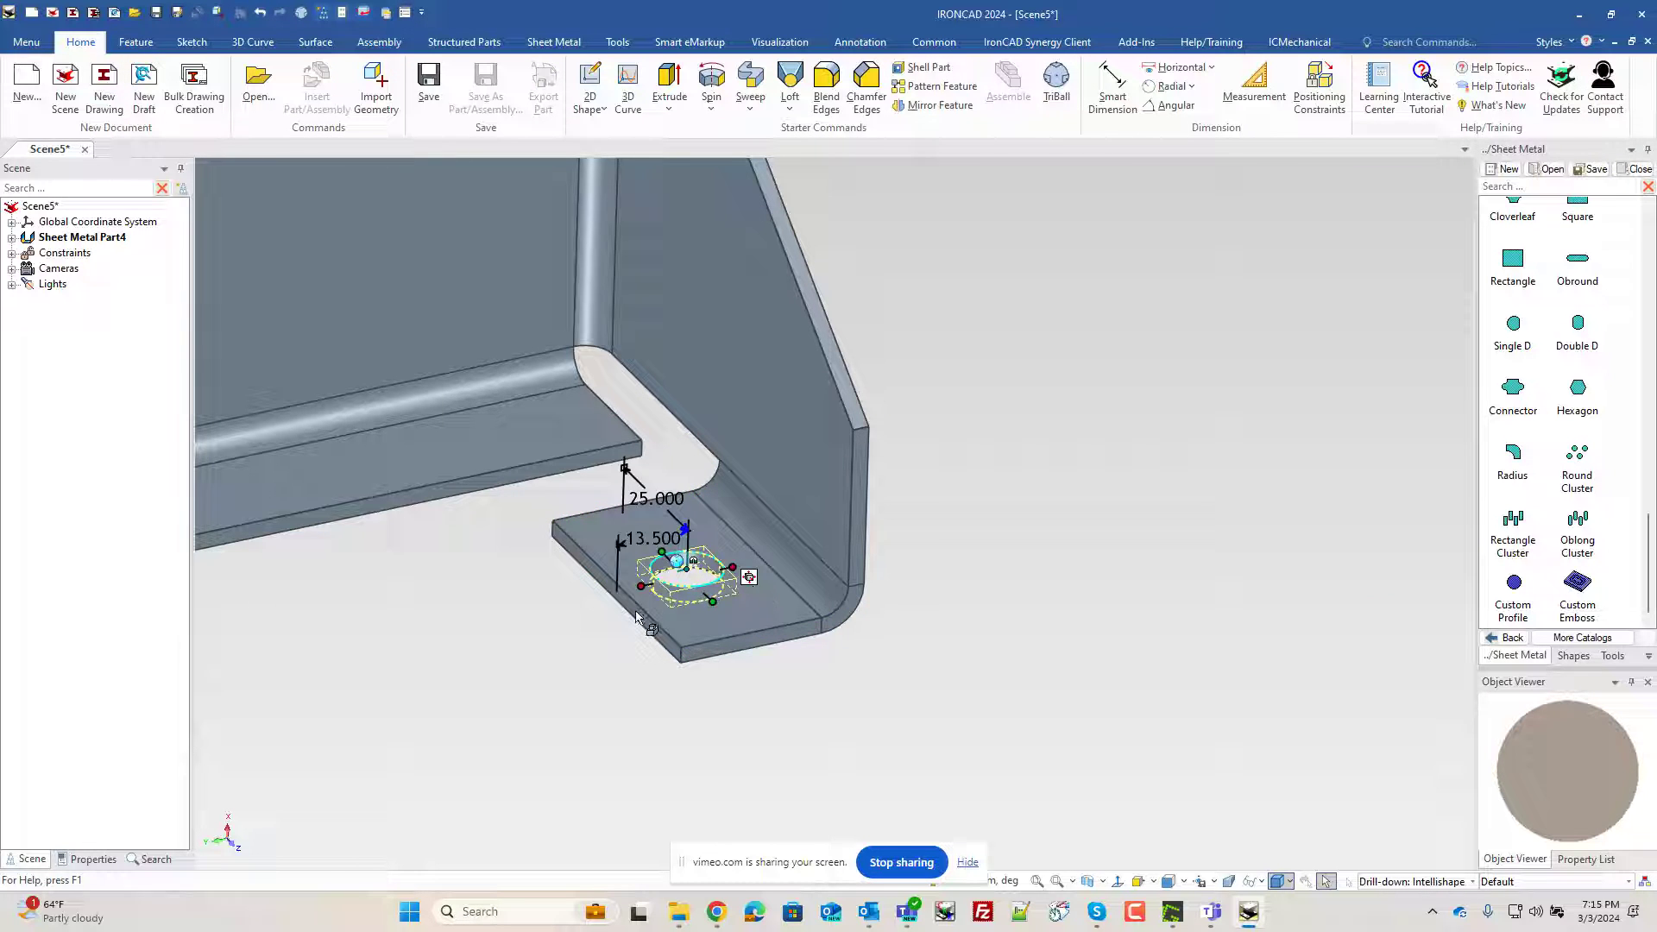
{"action": "scroll", "coordinate": [634, 620], "scroll_direction": "down", "scroll_amount": 1}
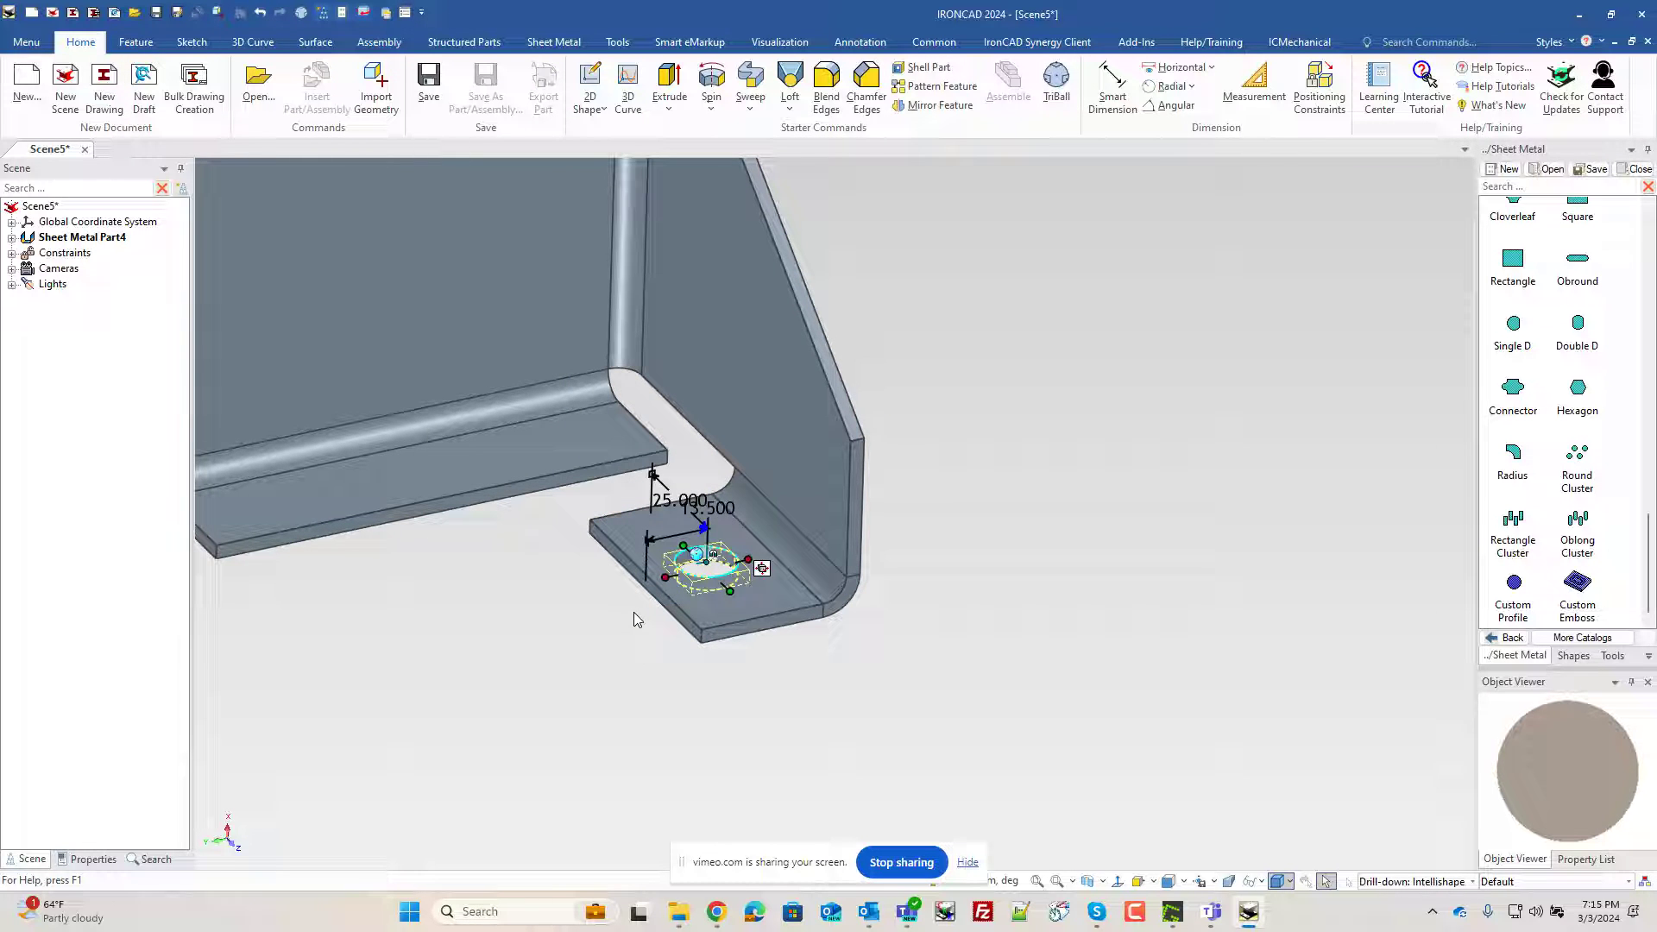
Step: Use the TriBall to snap the hole's centre to the midpoint of the bend line, and move it 15 mm toward the tab's free edge
{"action": "key", "text": "F10"}
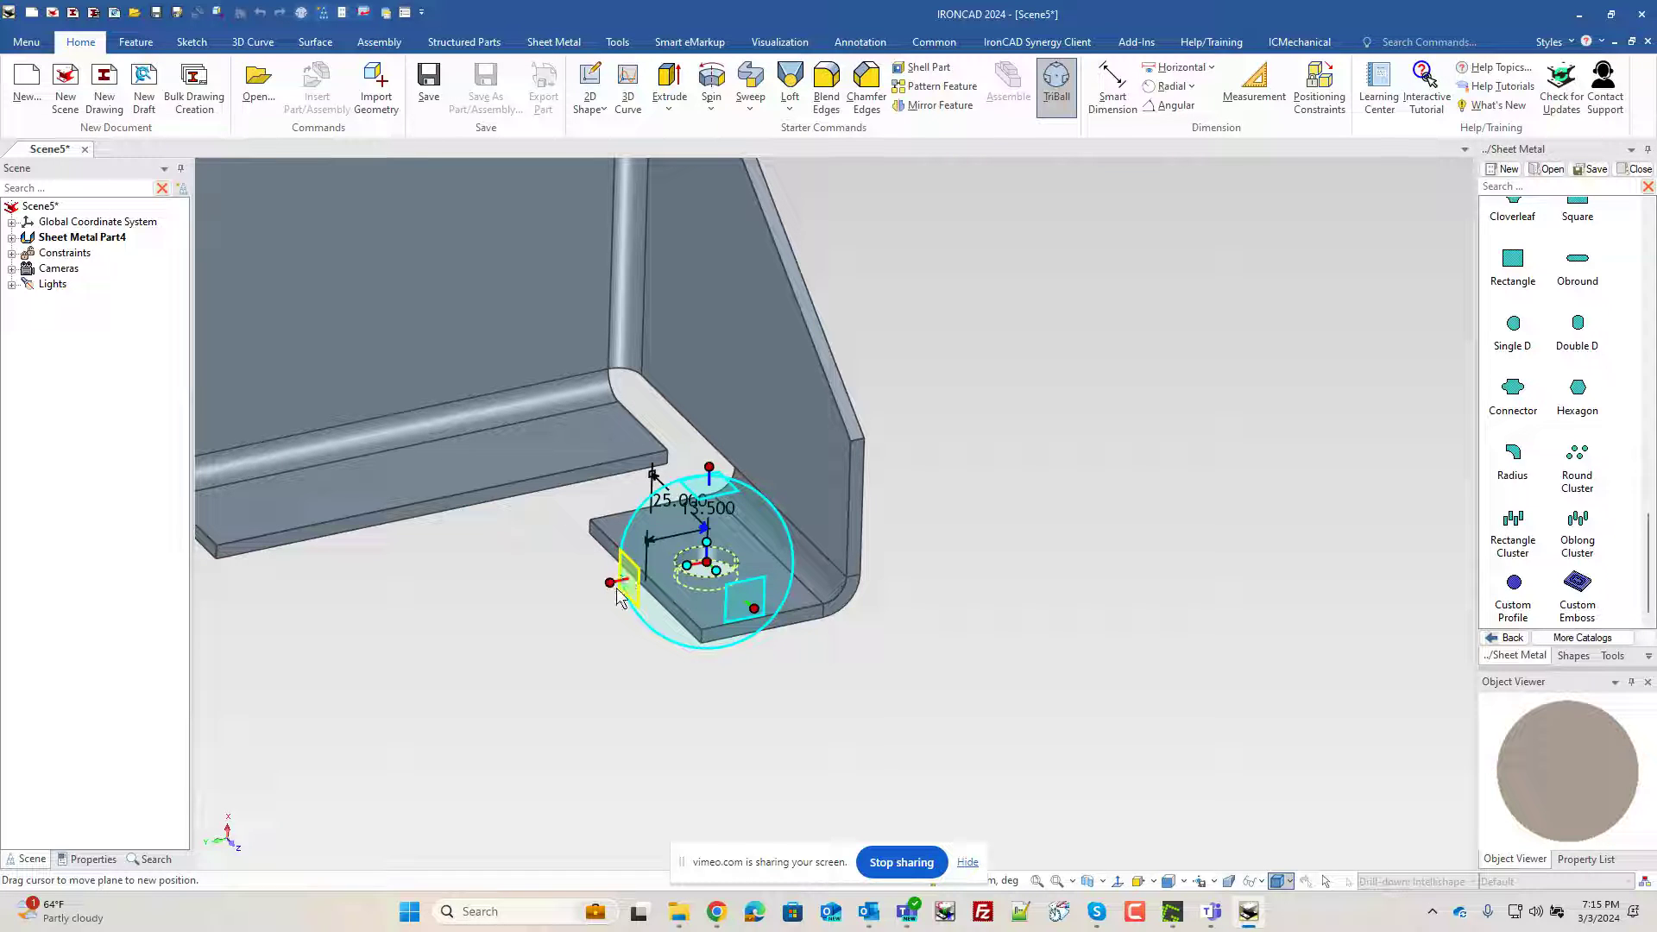
{"action": "key", "text": "space"}
{"action": "left_click_drag", "start_coordinate": [615, 585], "coordinate": [676, 456]}
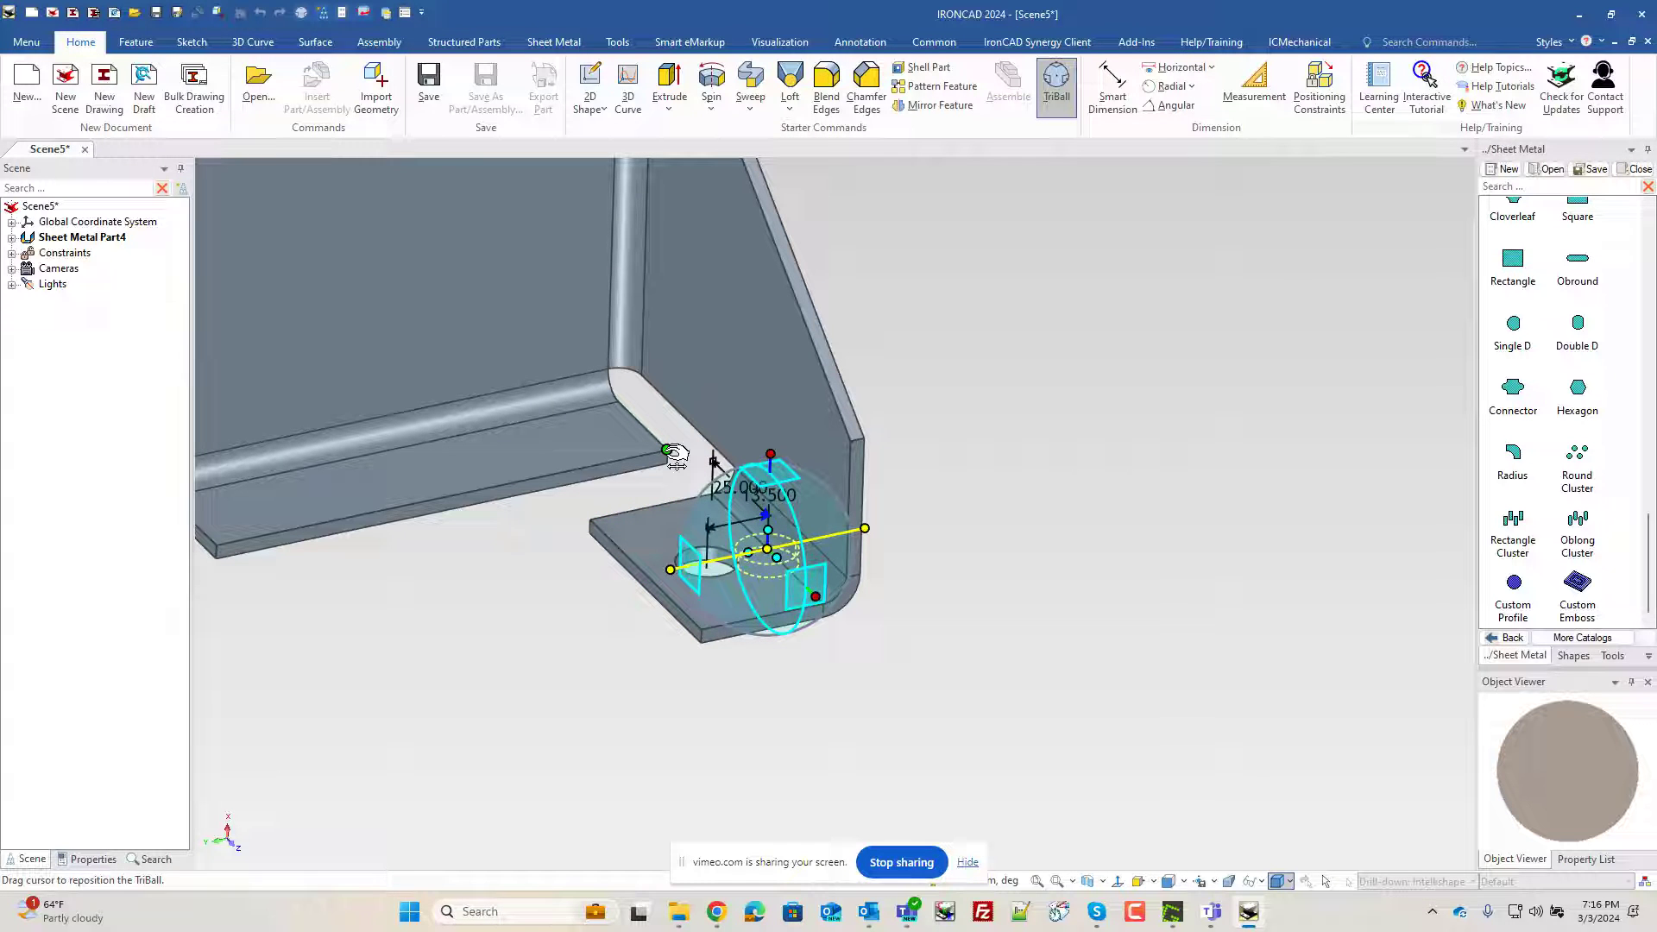
{"action": "key", "text": "space"}
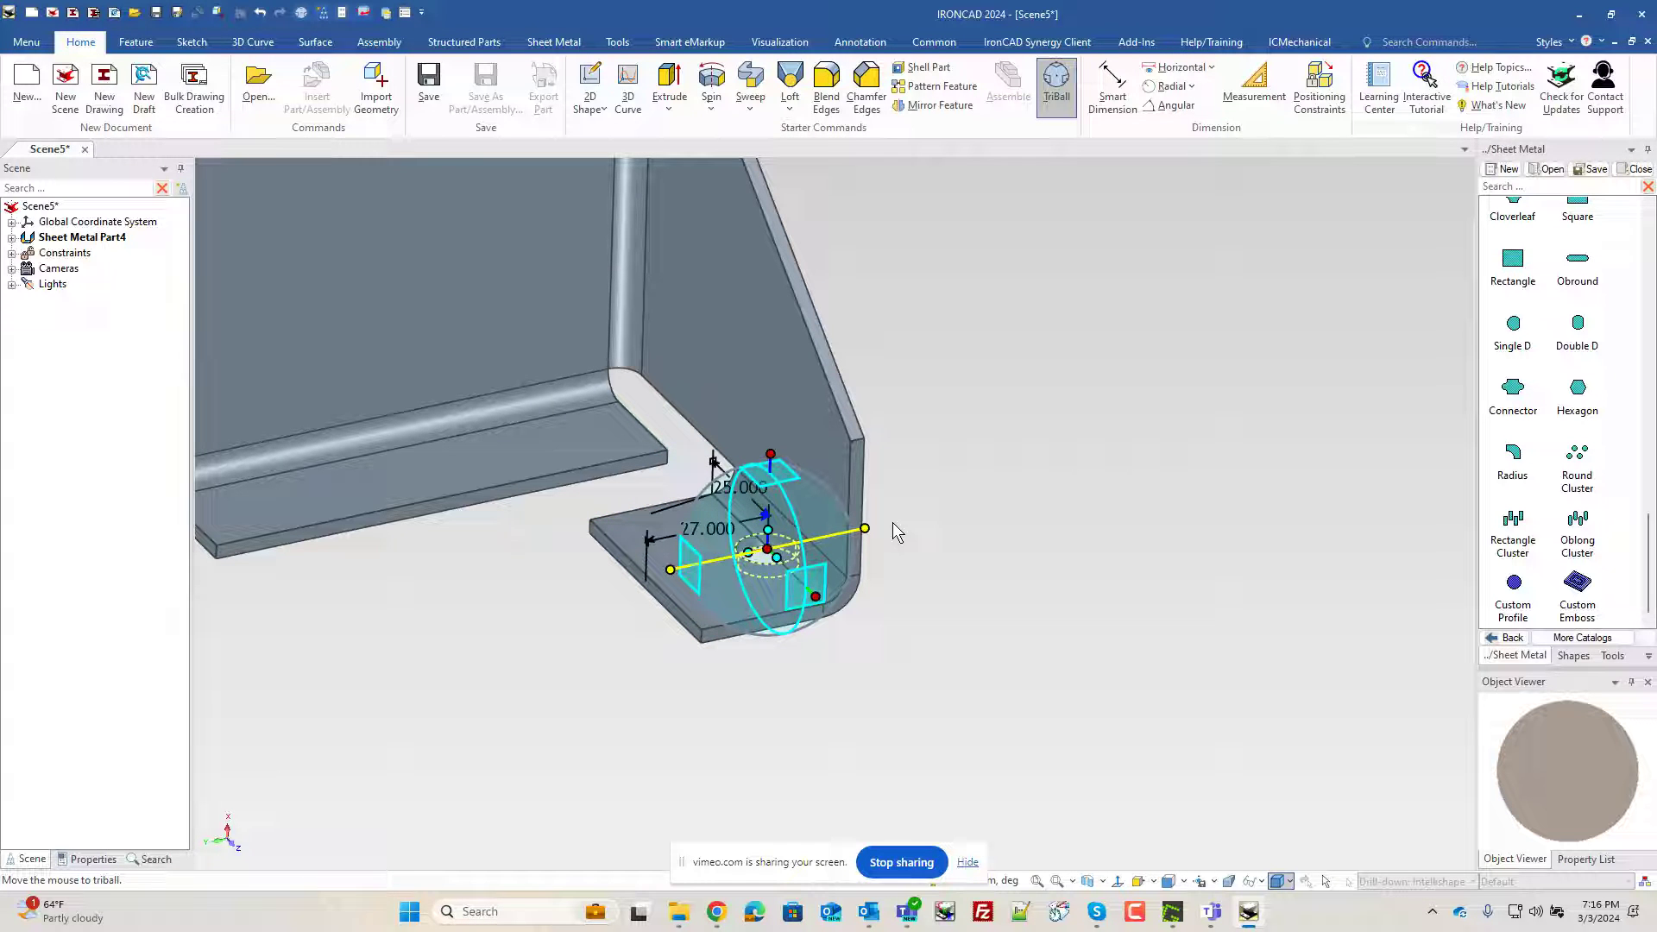
{"action": "left_click_drag", "start_coordinate": [671, 569], "coordinate": [625, 583]}
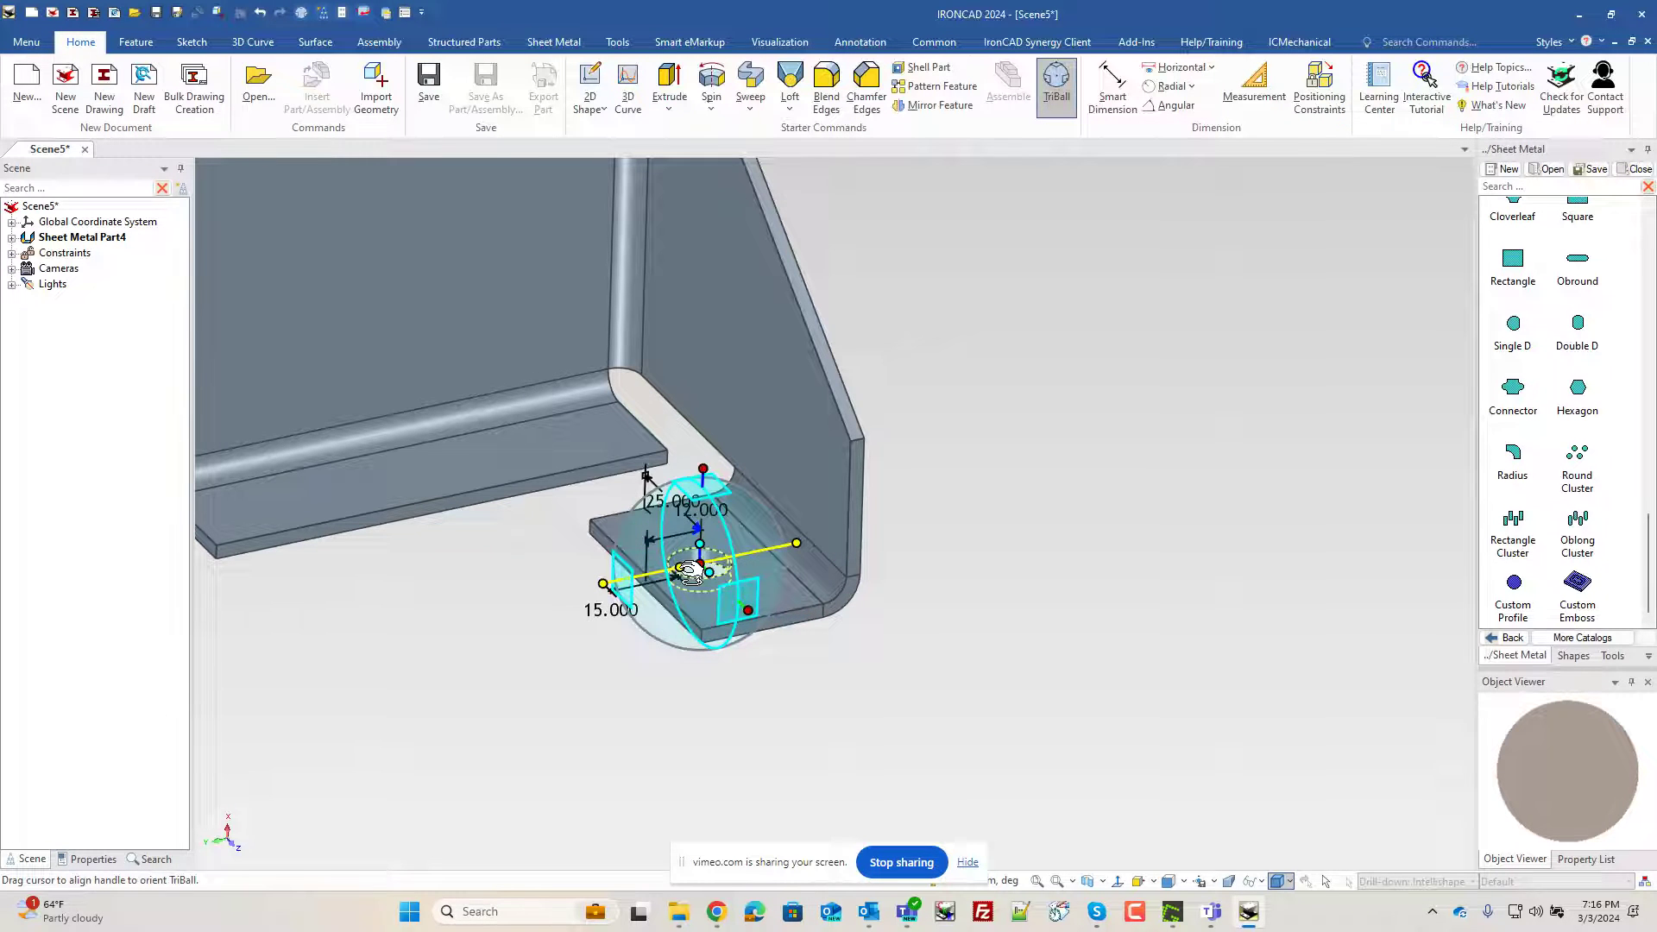
{"action": "left_click", "coordinate": [857, 700]}
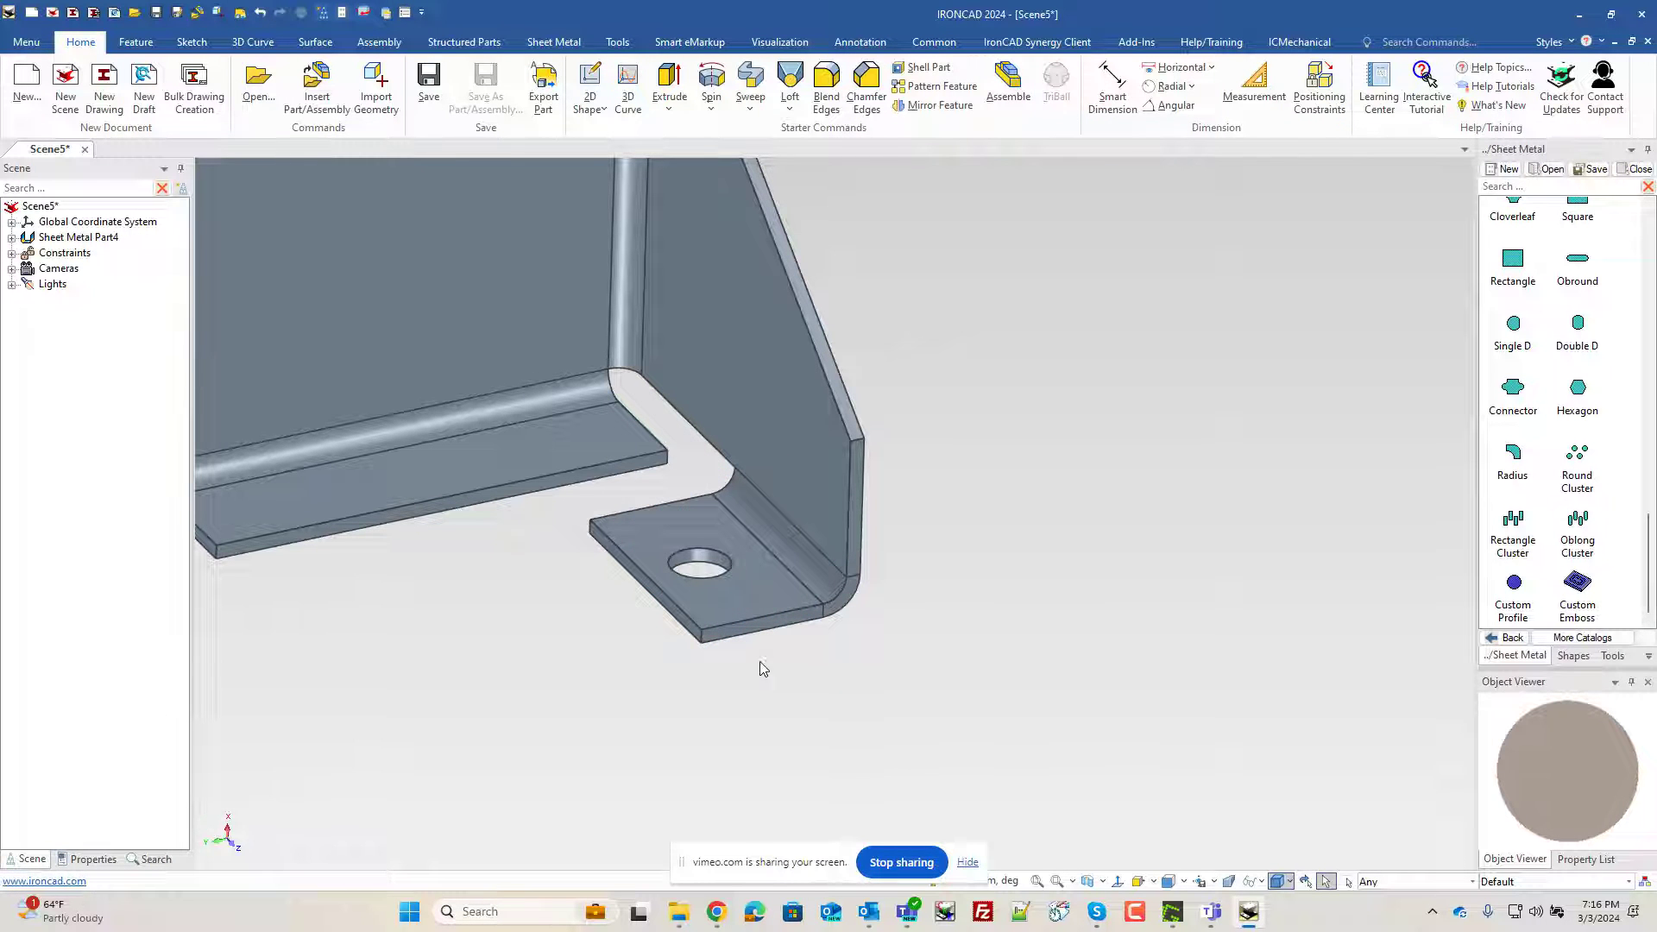
Step: Set the tab hole's diameter to 12 mm
{"action": "left_click", "coordinate": [710, 584]}
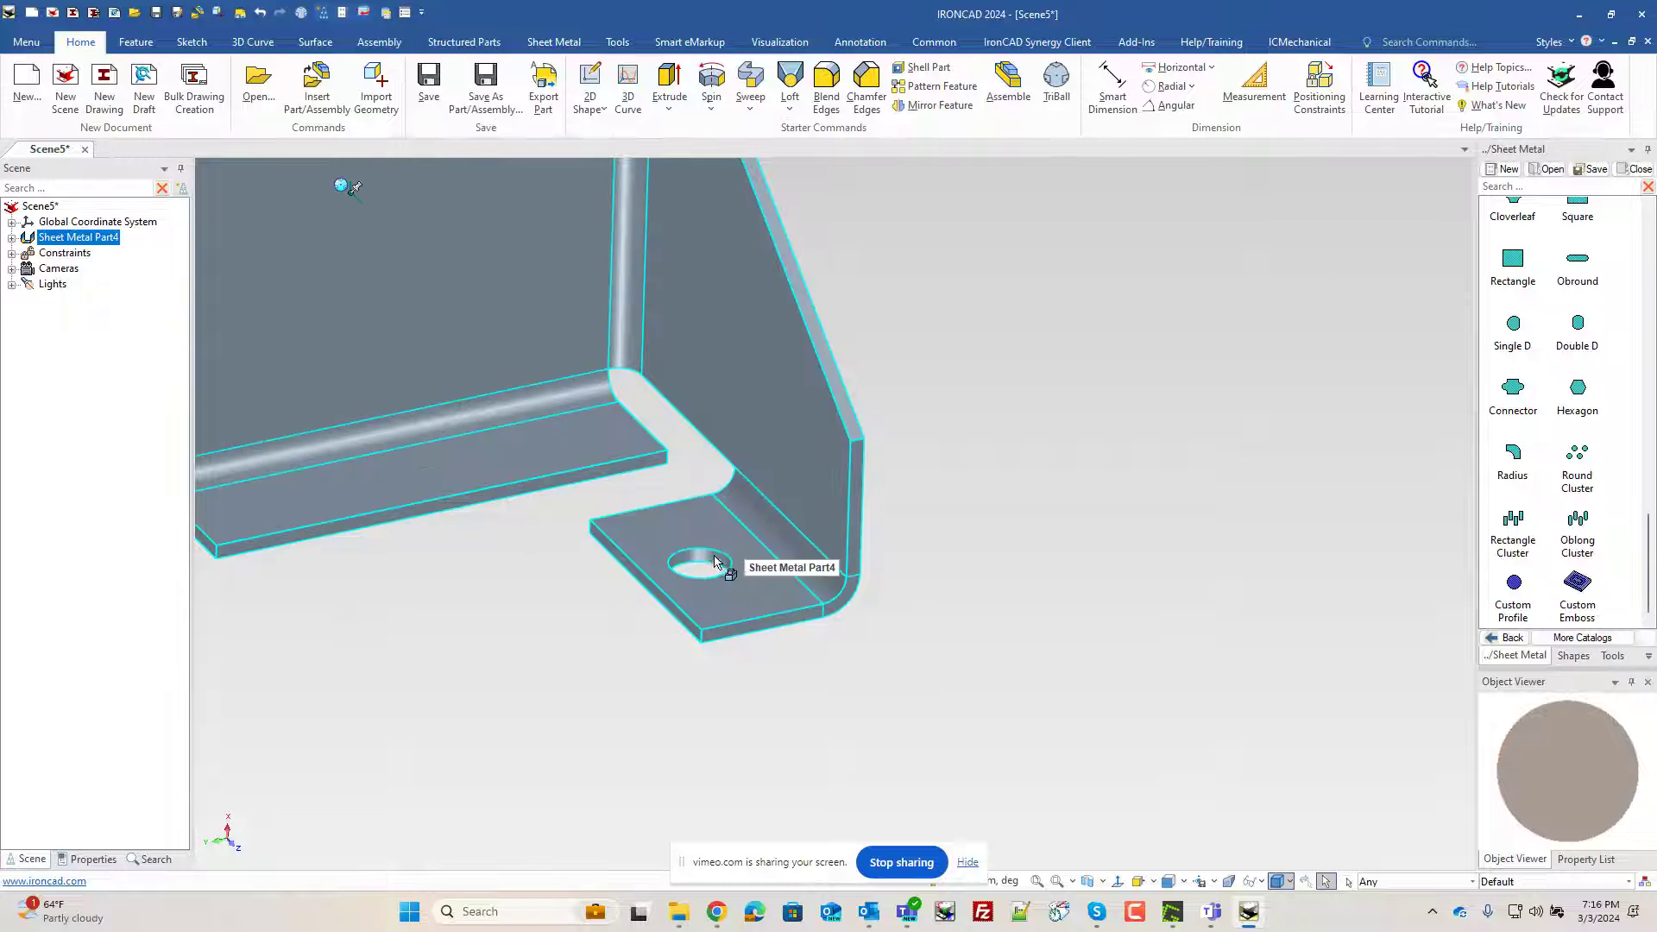
{"action": "left_click", "coordinate": [699, 570]}
{"action": "left_click", "coordinate": [749, 561]}
{"action": "type", "text": "12"}
{"action": "key", "text": "Return"}
{"action": "left_click", "coordinate": [810, 783]}
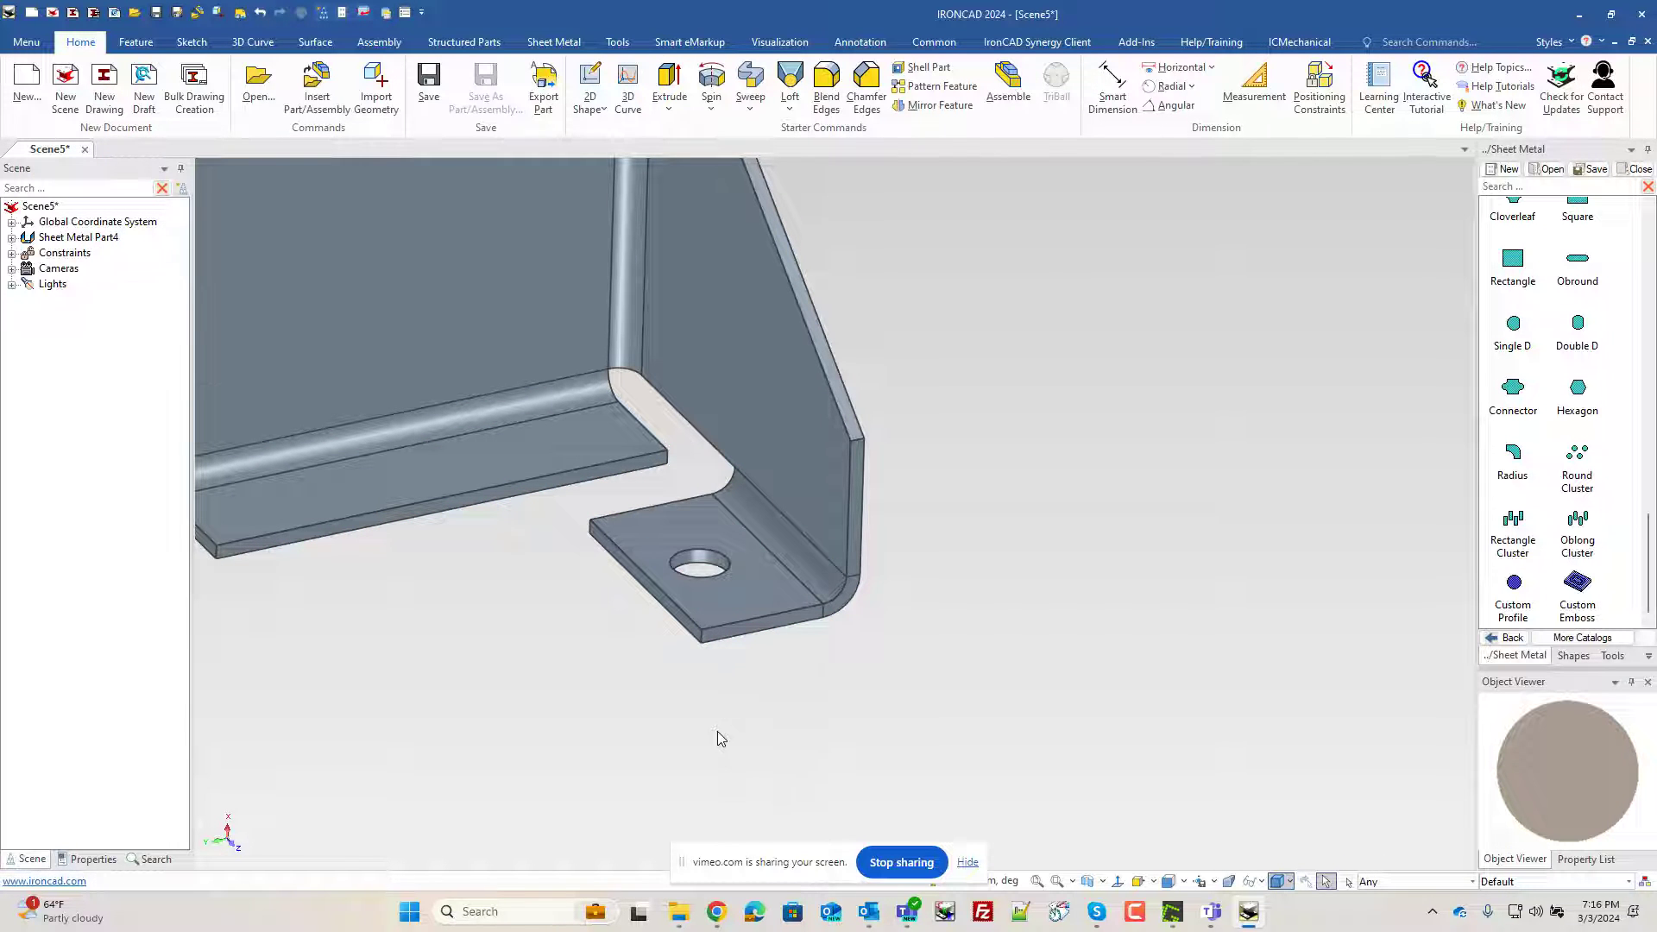
Step: Start blending edges with a 30 mm radius on the side flange's corner between the slanted and vertical edges
{"action": "middle_click_drag", "start_coordinate": [722, 739], "coordinate": [656, 590]}
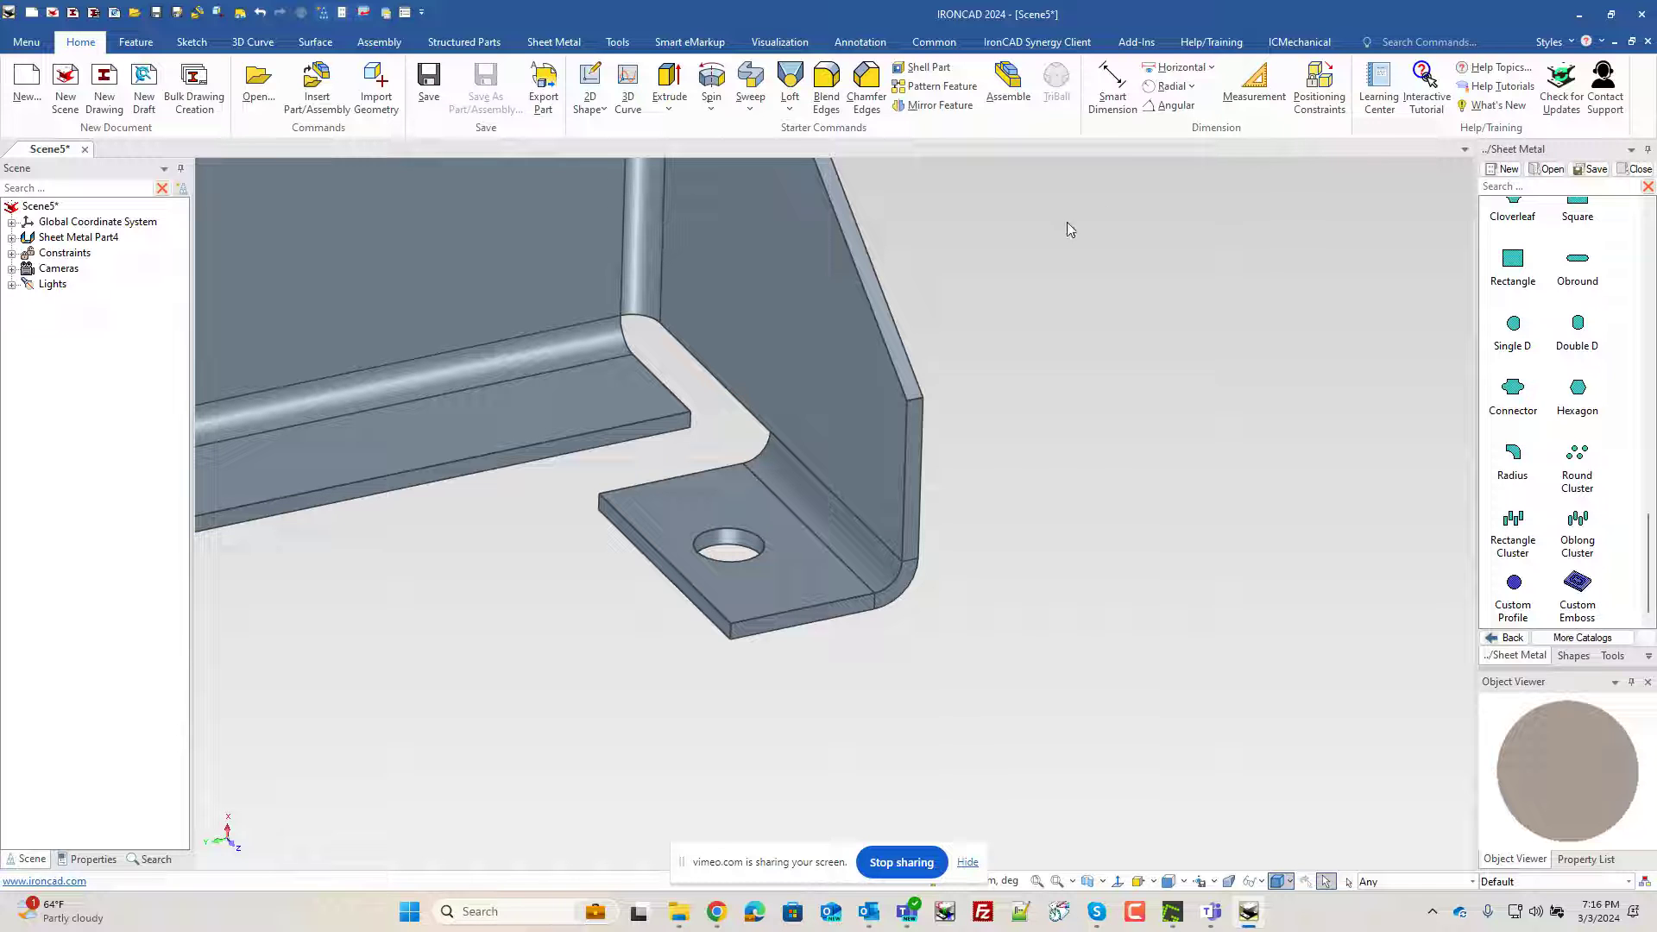
{"action": "left_click", "coordinate": [826, 82]}
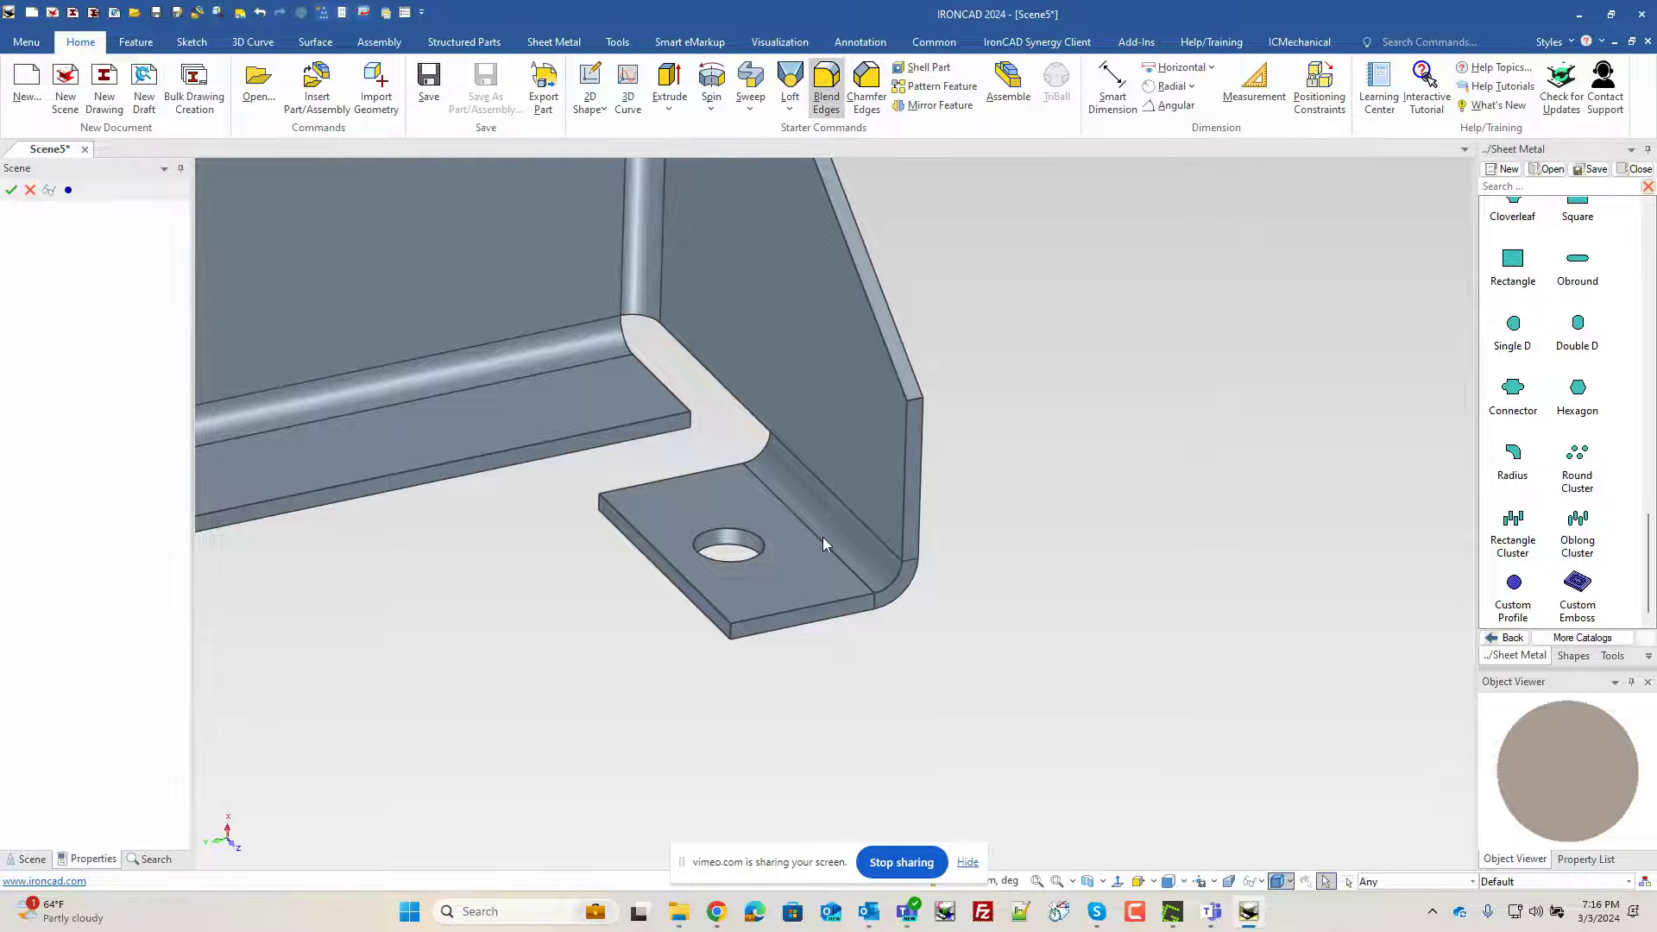
{"action": "left_click", "coordinate": [916, 402]}
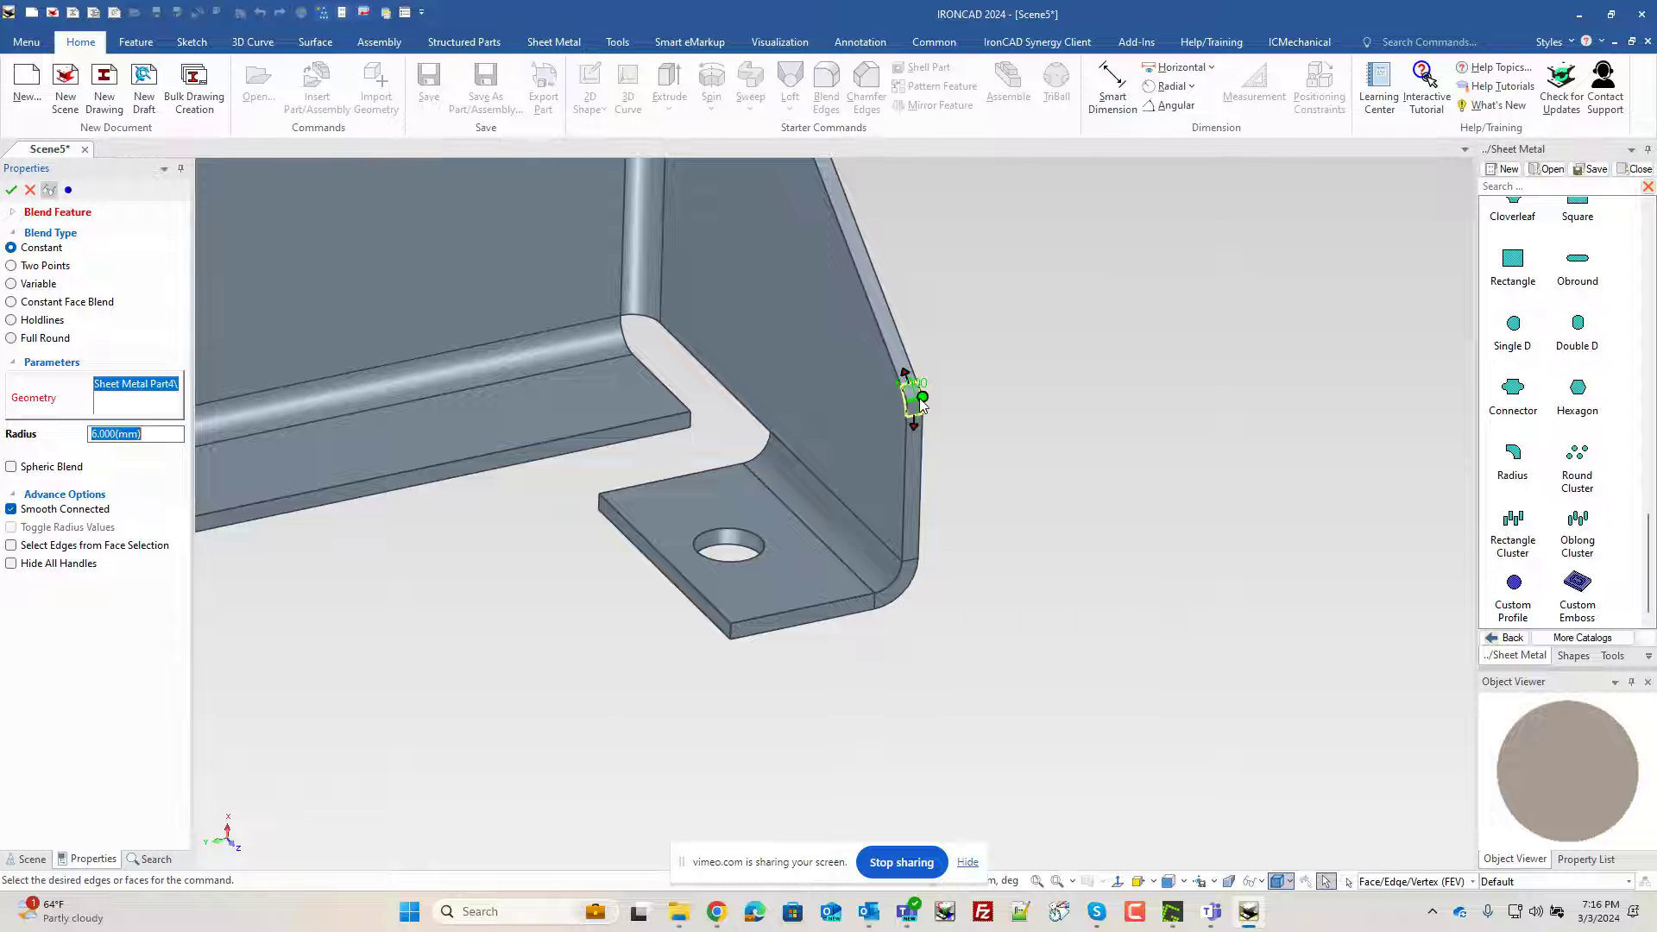
{"action": "type", "text": "30"}
{"action": "key", "text": "Return"}
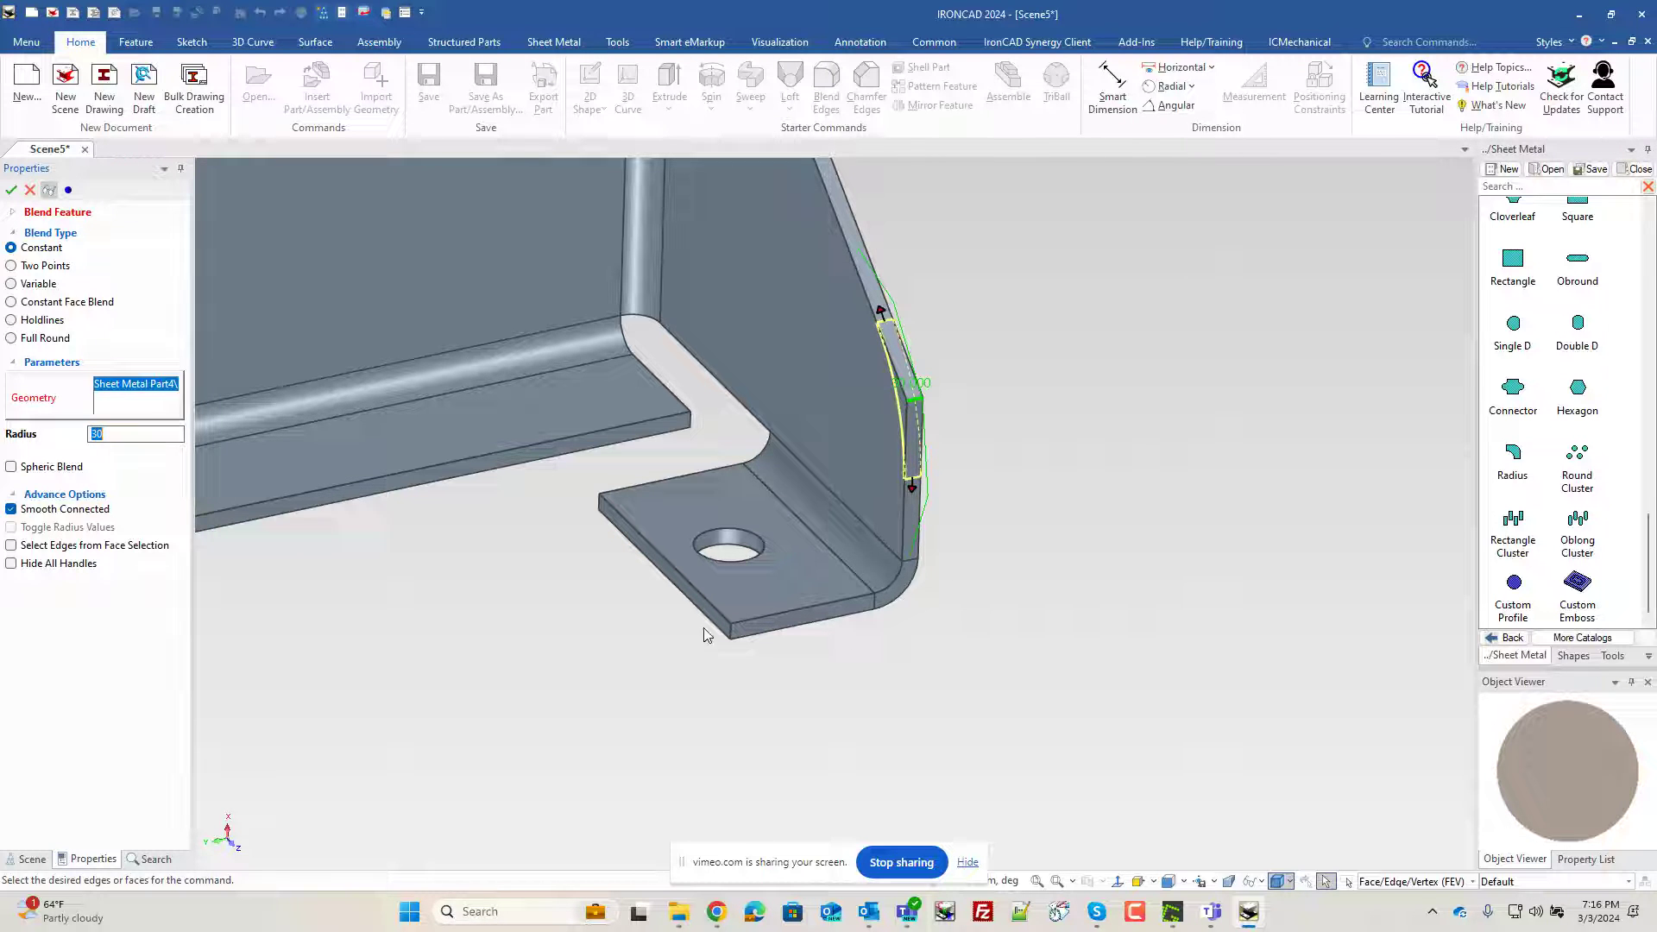
Step: Add the bottom tab's outer free corner to the blend with a 6 mm radius
{"action": "scroll", "coordinate": [691, 639], "scroll_direction": "up", "scroll_amount": 2}
{"action": "left_click", "coordinate": [758, 609]}
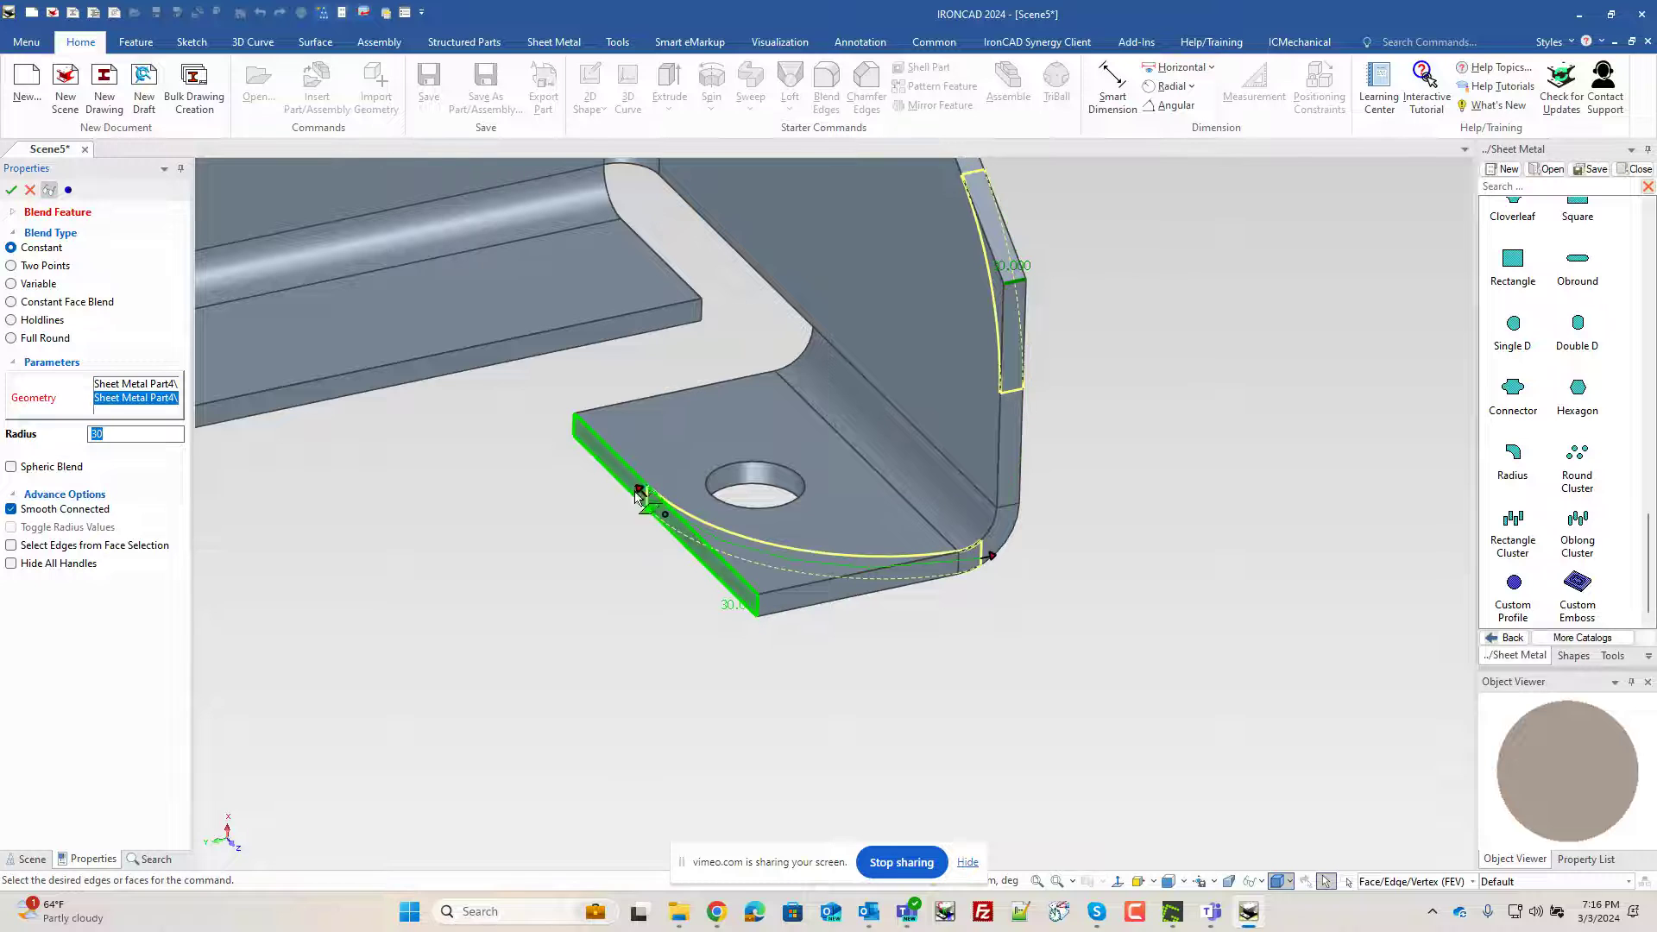
{"action": "type", "text": "6"}
{"action": "key", "text": "Return"}
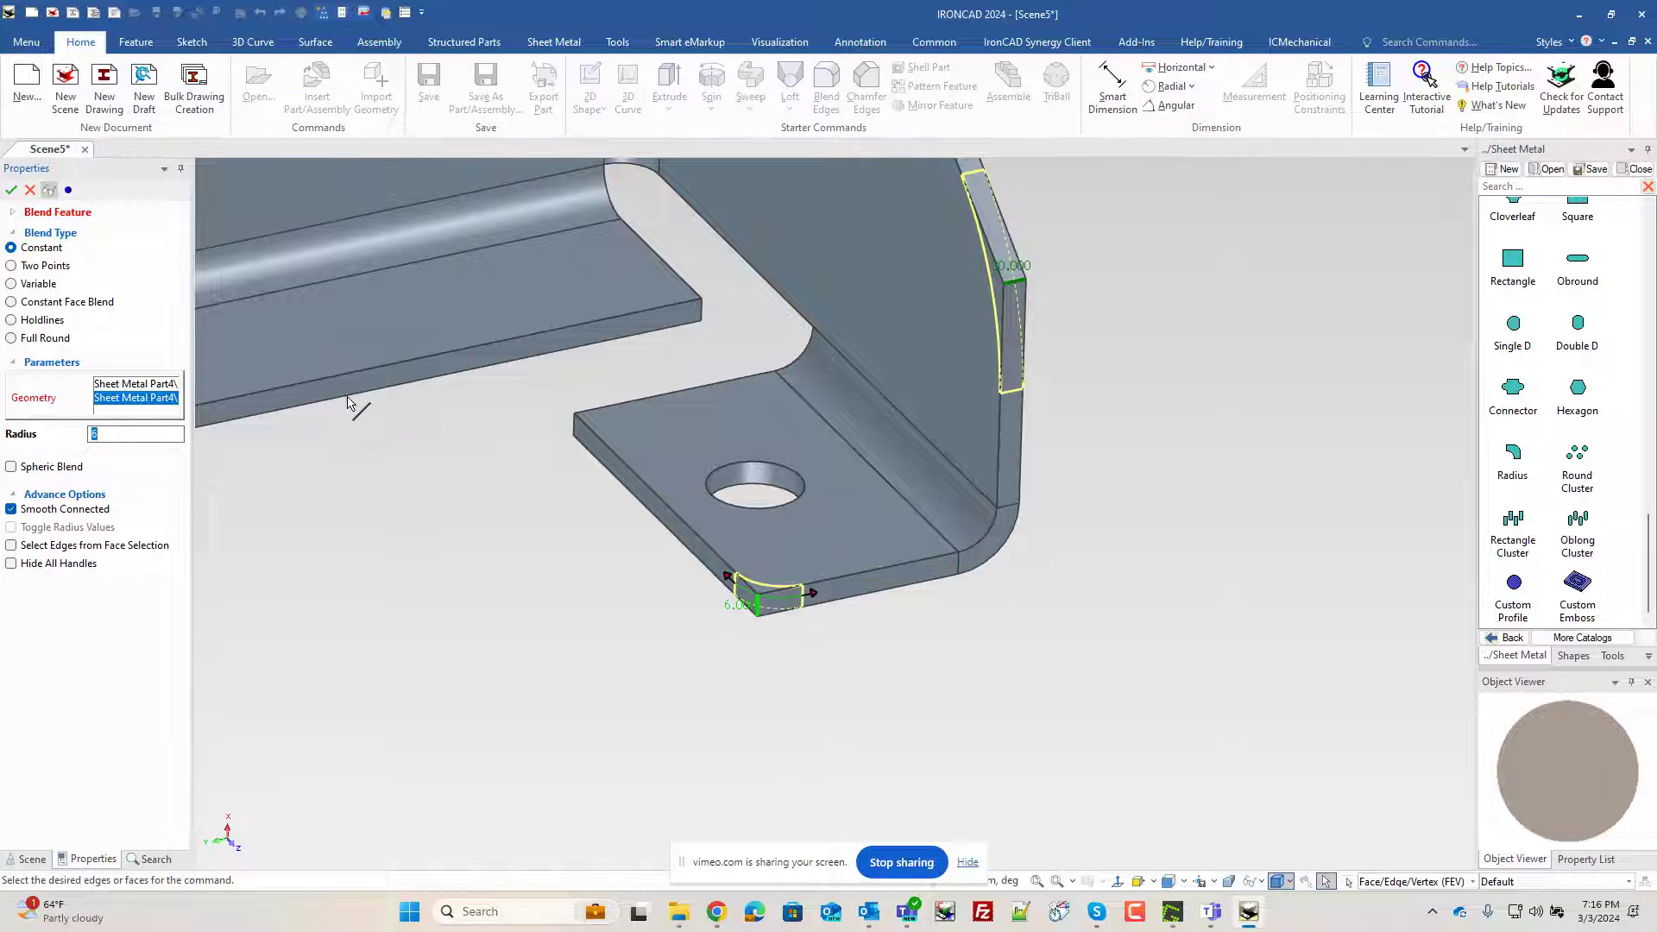
Step: Add the bottom tab's other free corner and the back plate's lower flange corners to the 6 mm blend and apply it
{"action": "left_click", "coordinate": [574, 432]}
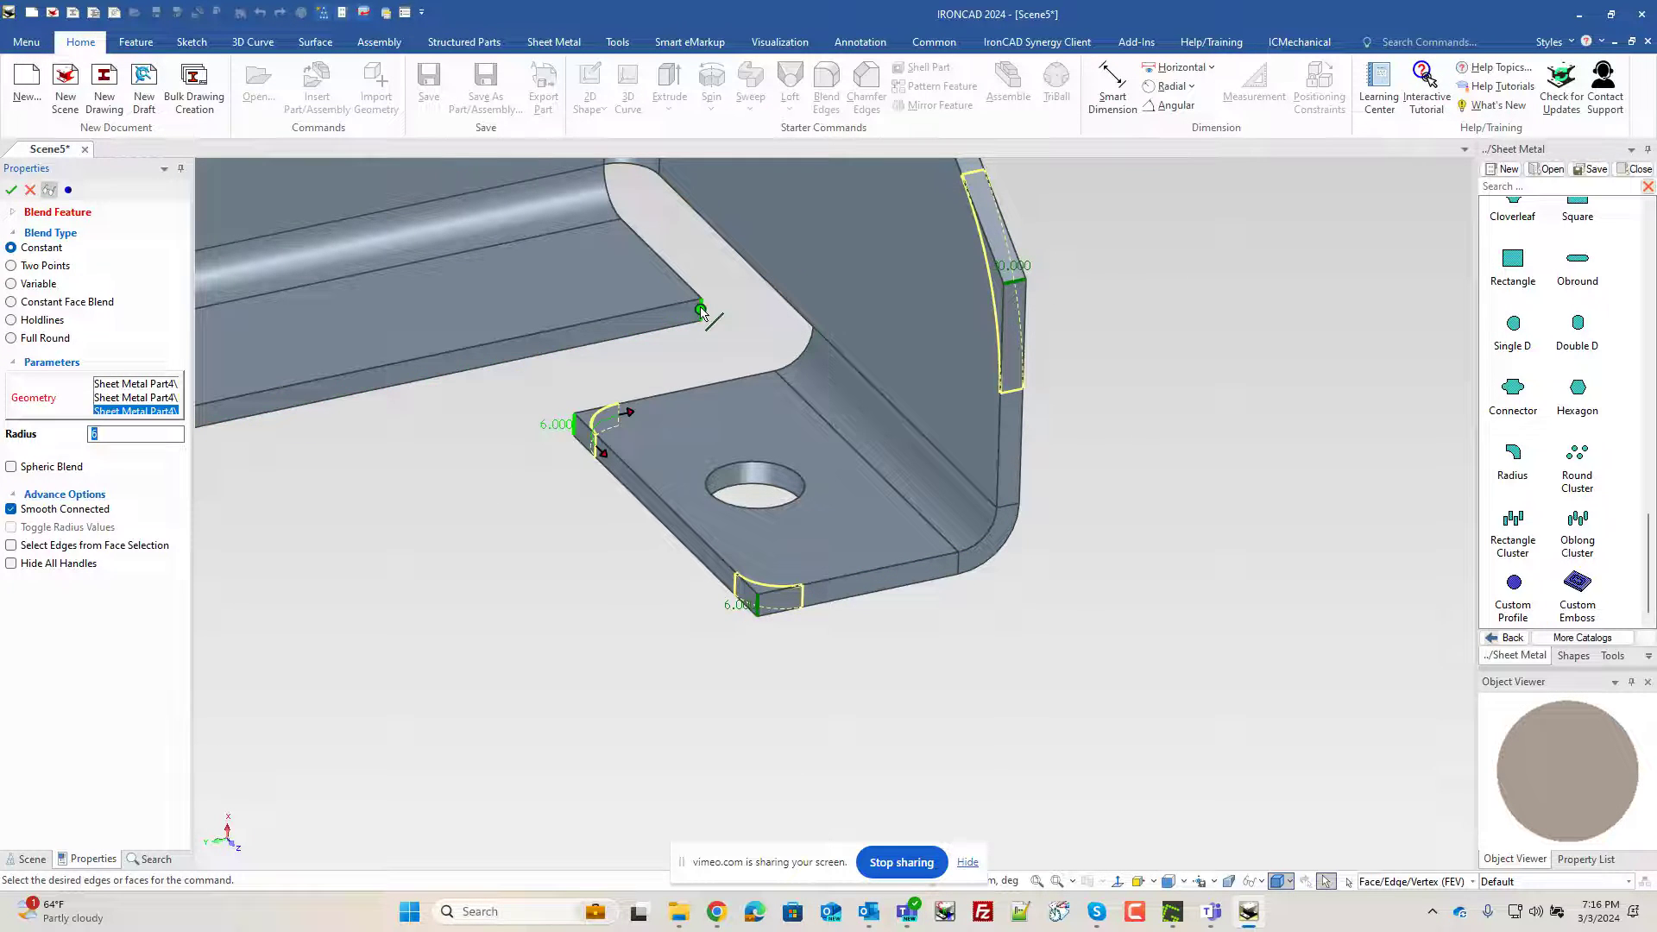
{"action": "scroll", "coordinate": [369, 498], "scroll_direction": "down", "scroll_amount": 3}
{"action": "scroll", "coordinate": [369, 498], "scroll_direction": "up", "scroll_amount": 2}
{"action": "left_click", "coordinate": [516, 479]}
{"action": "key", "text": "Return"}
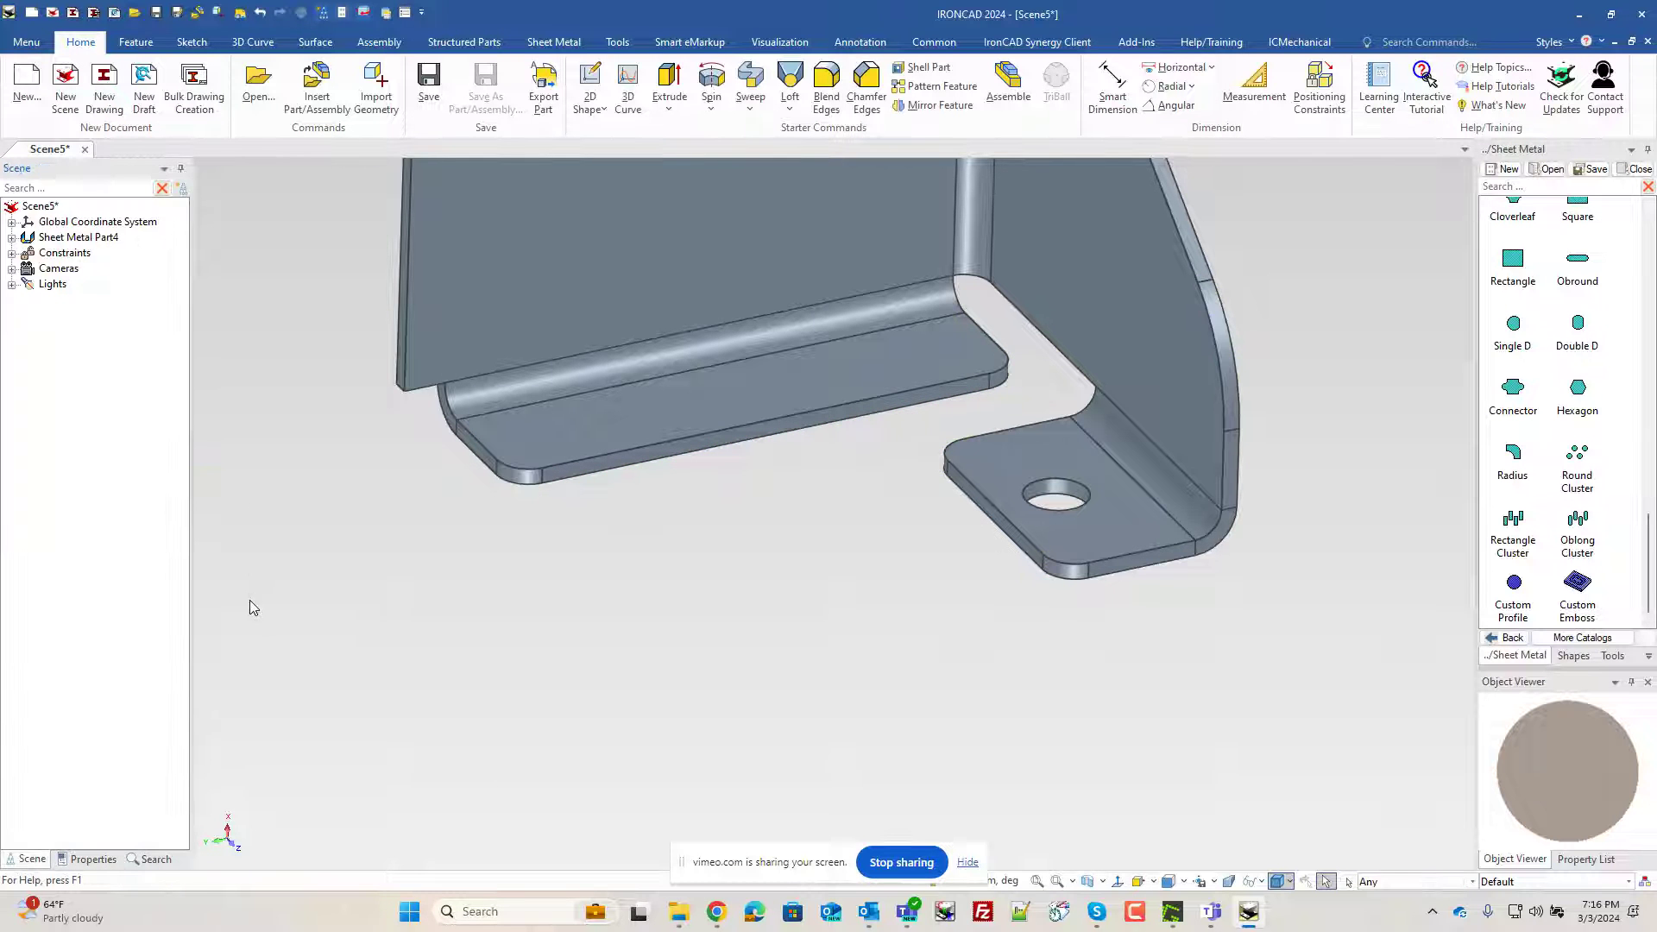
{"action": "scroll", "coordinate": [1040, 643], "scroll_direction": "down", "scroll_amount": 3}
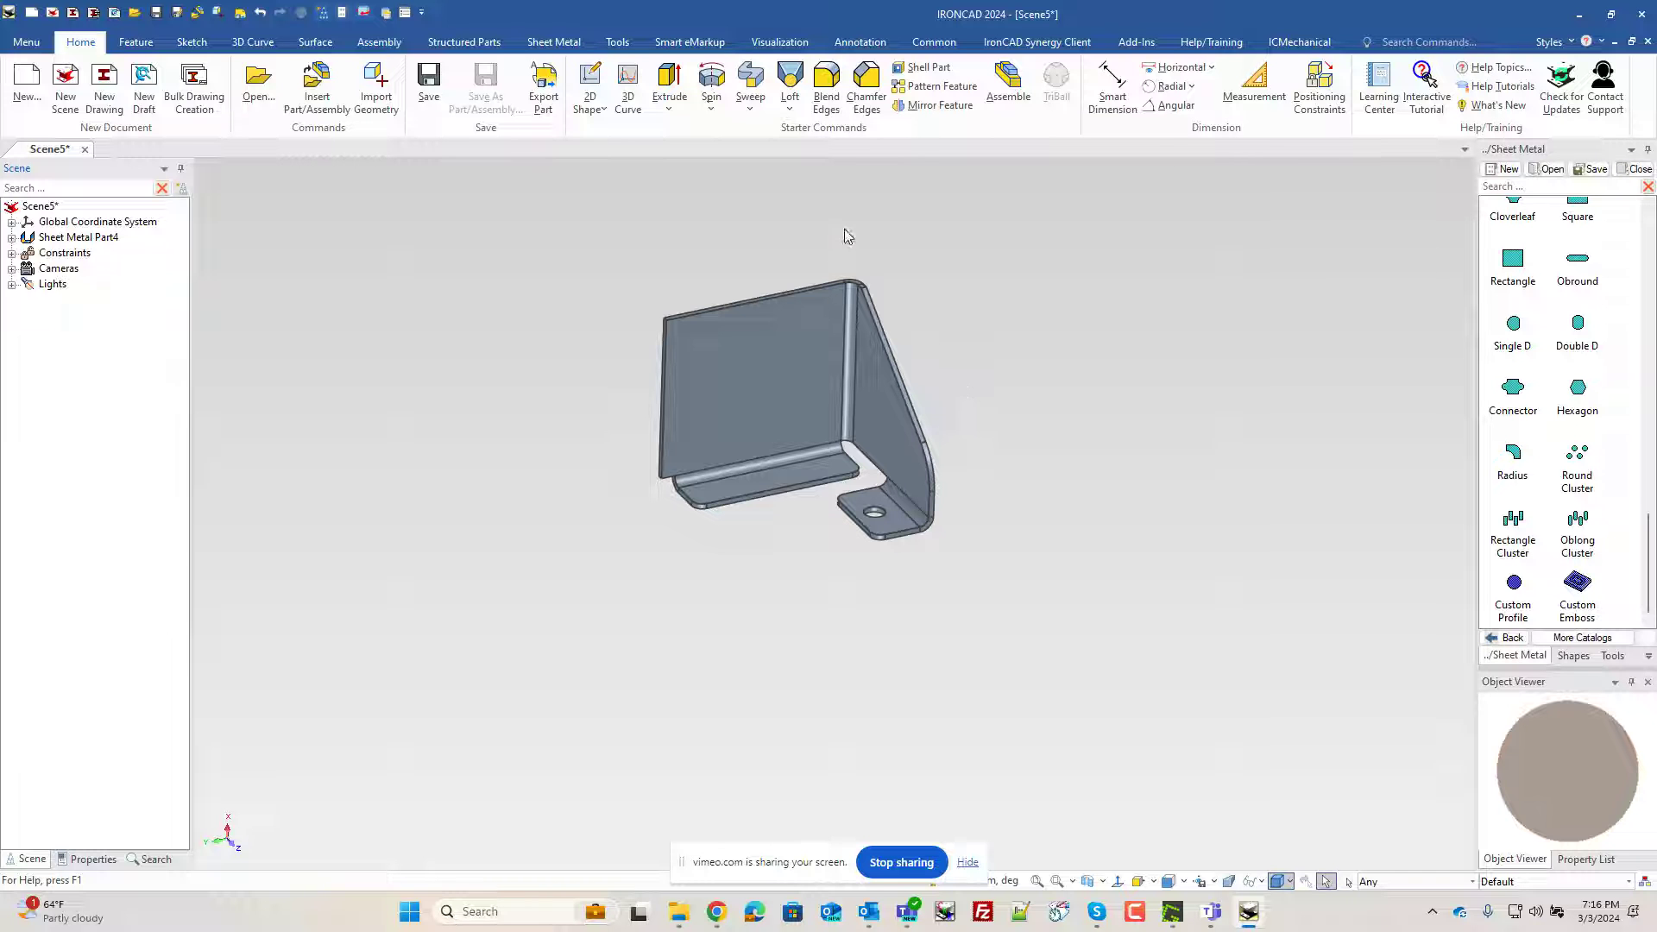
Step: Start mirroring features of the bracket, using the midpoint of the lower back flange's front edge as the mirror plane
{"action": "left_click", "coordinate": [934, 104]}
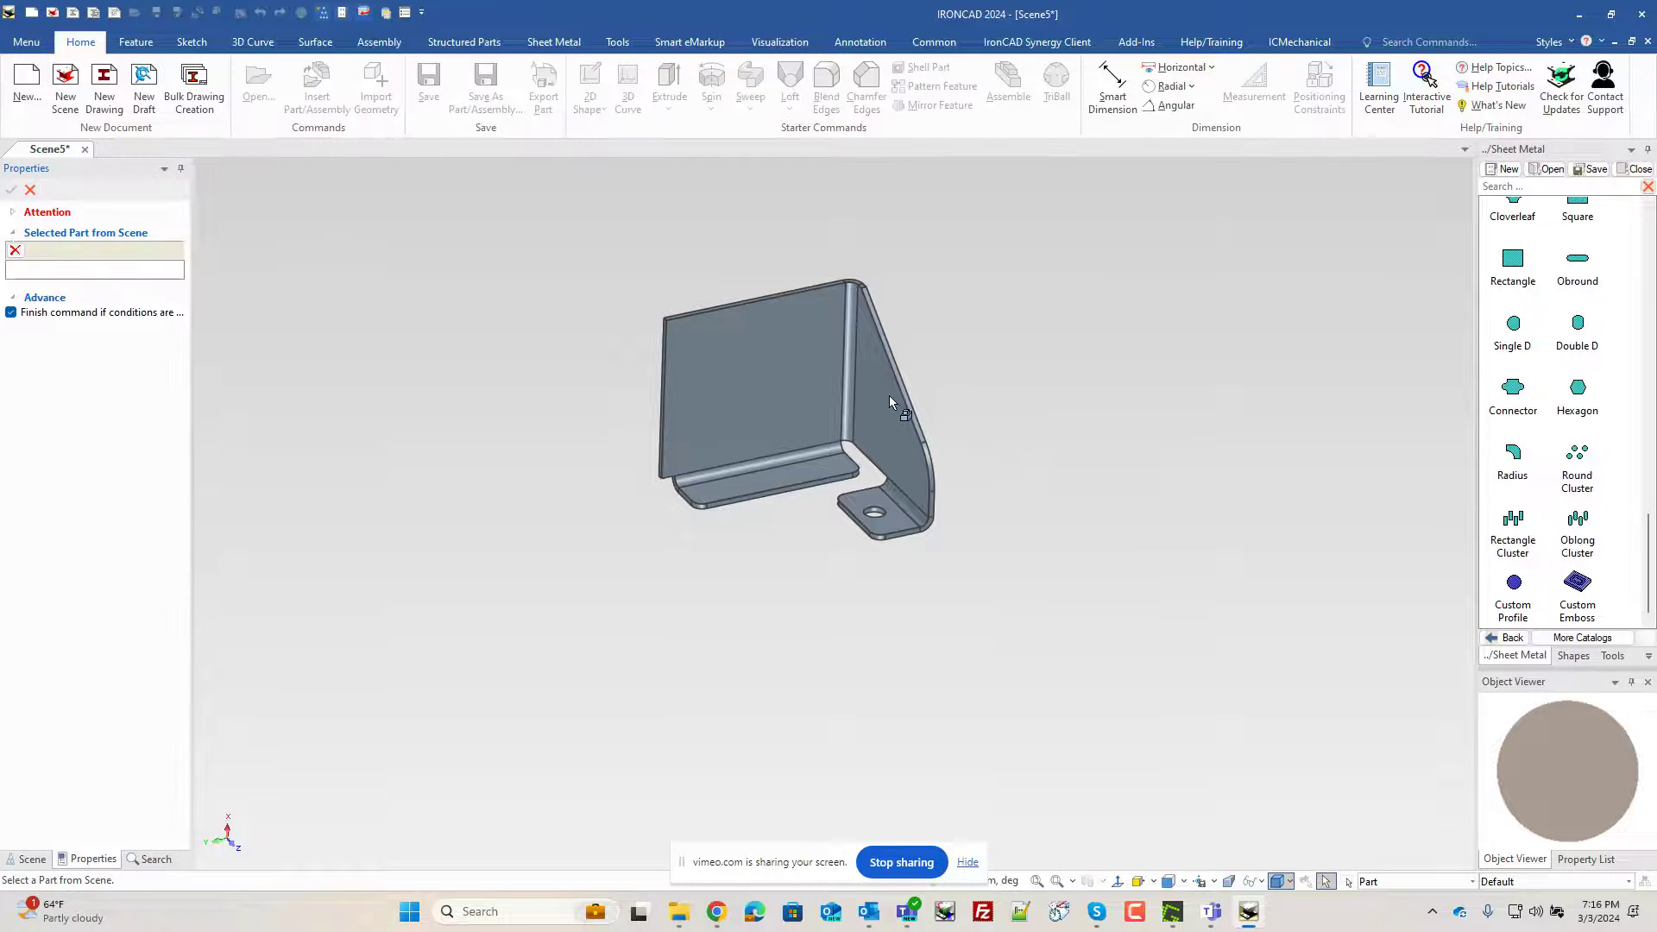
{"action": "left_click", "coordinate": [814, 433]}
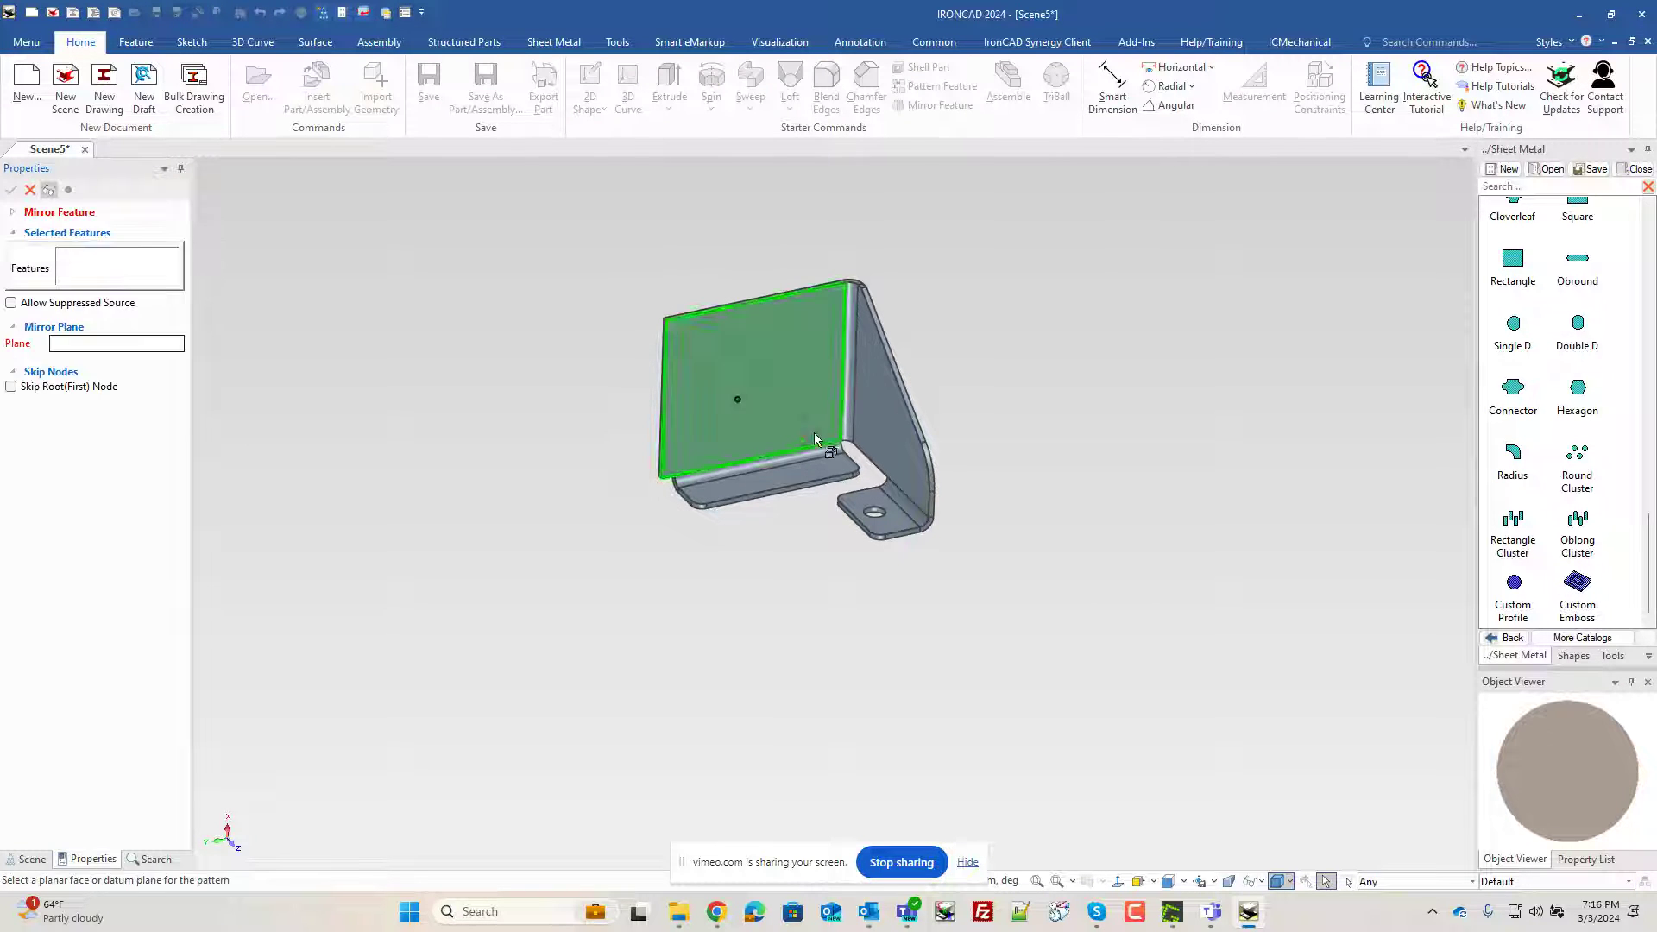
{"action": "left_click", "coordinate": [780, 492]}
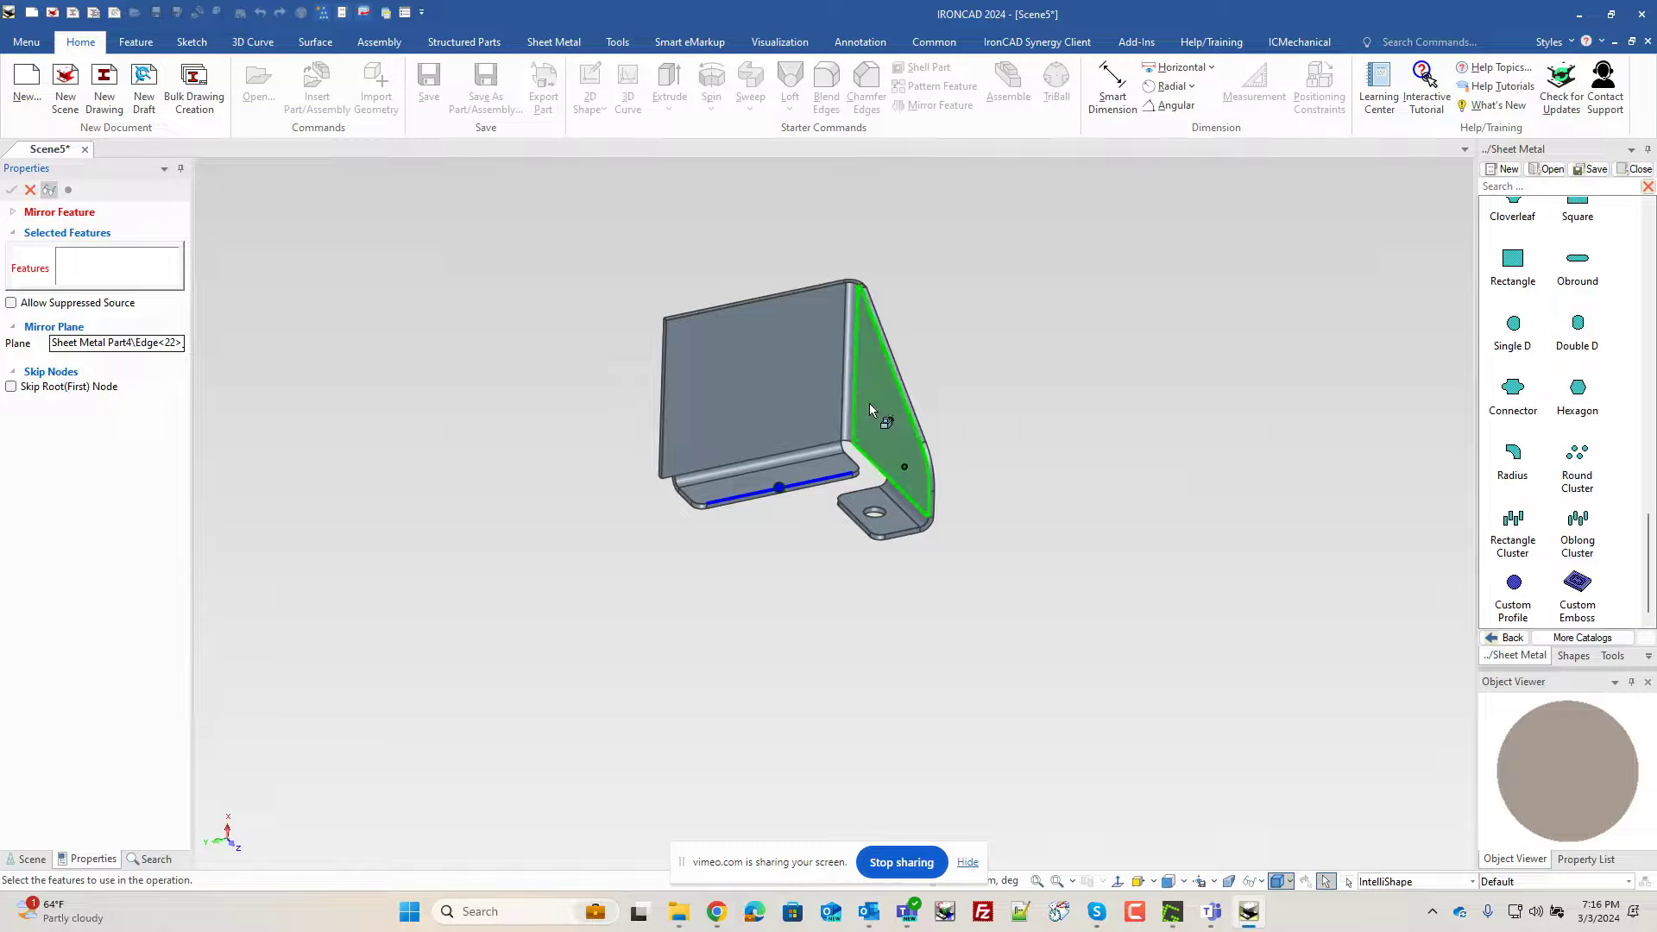
Step: Mirror the side flange with its bend and the bottom tab with its bend, hole and rounded corners to the opposite side
{"action": "scroll", "coordinate": [862, 338], "scroll_direction": "up", "scroll_amount": 2}
{"action": "left_click", "coordinate": [837, 345]}
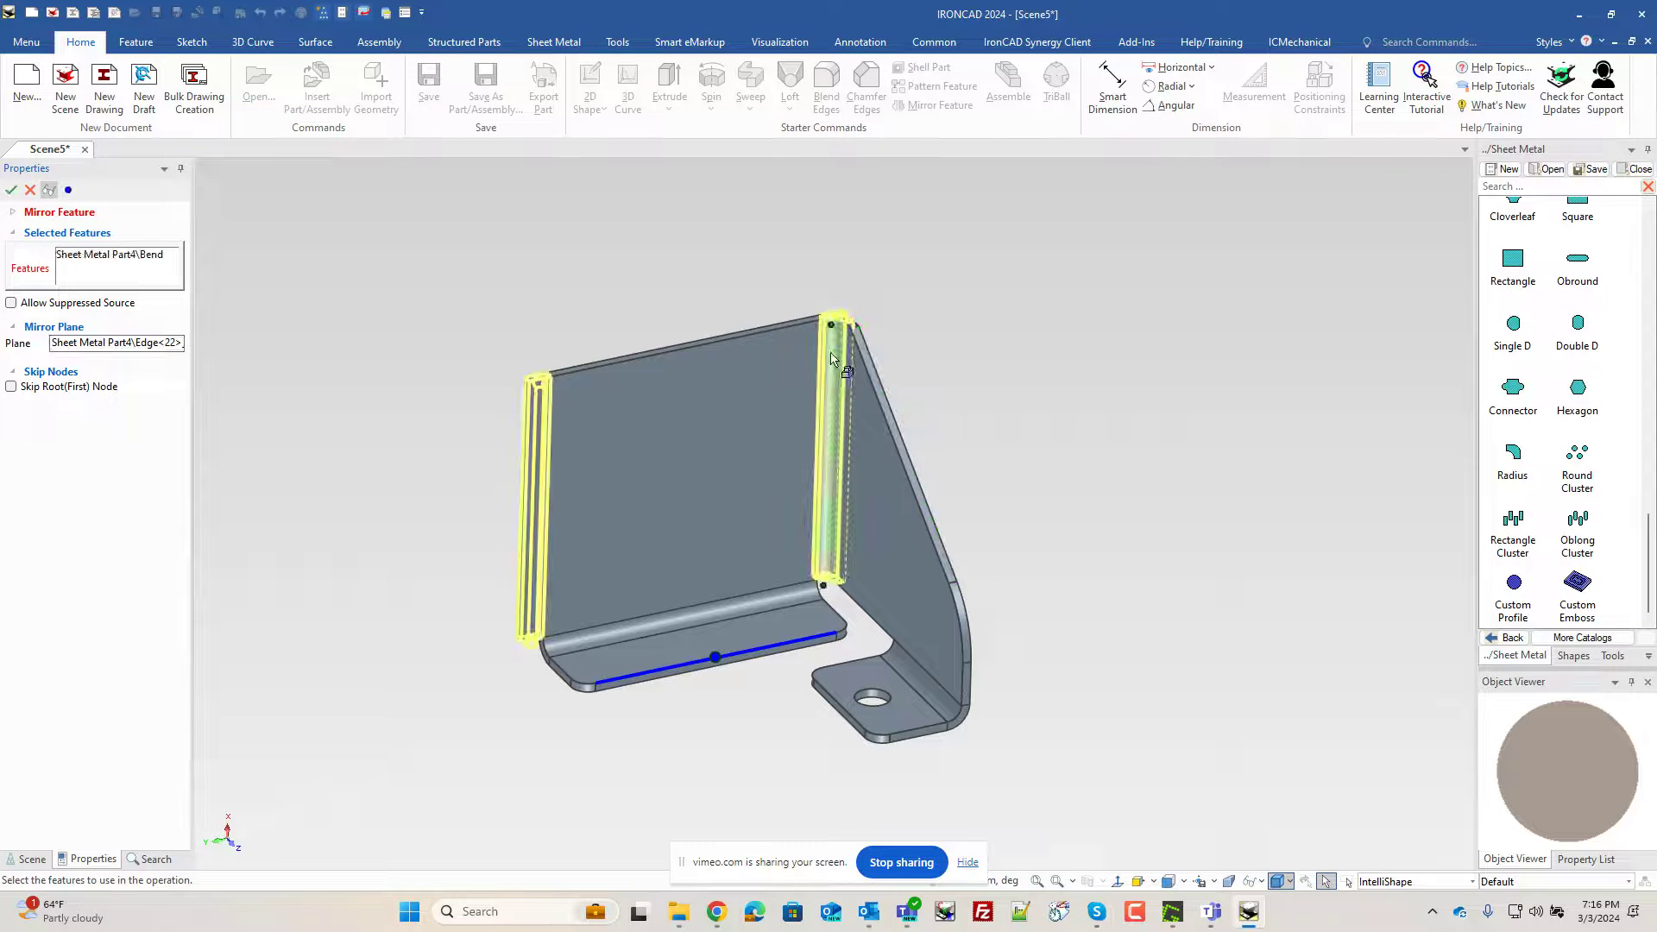
{"action": "left_click", "coordinate": [874, 416]}
{"action": "scroll", "coordinate": [916, 579], "scroll_direction": "up", "scroll_amount": 5}
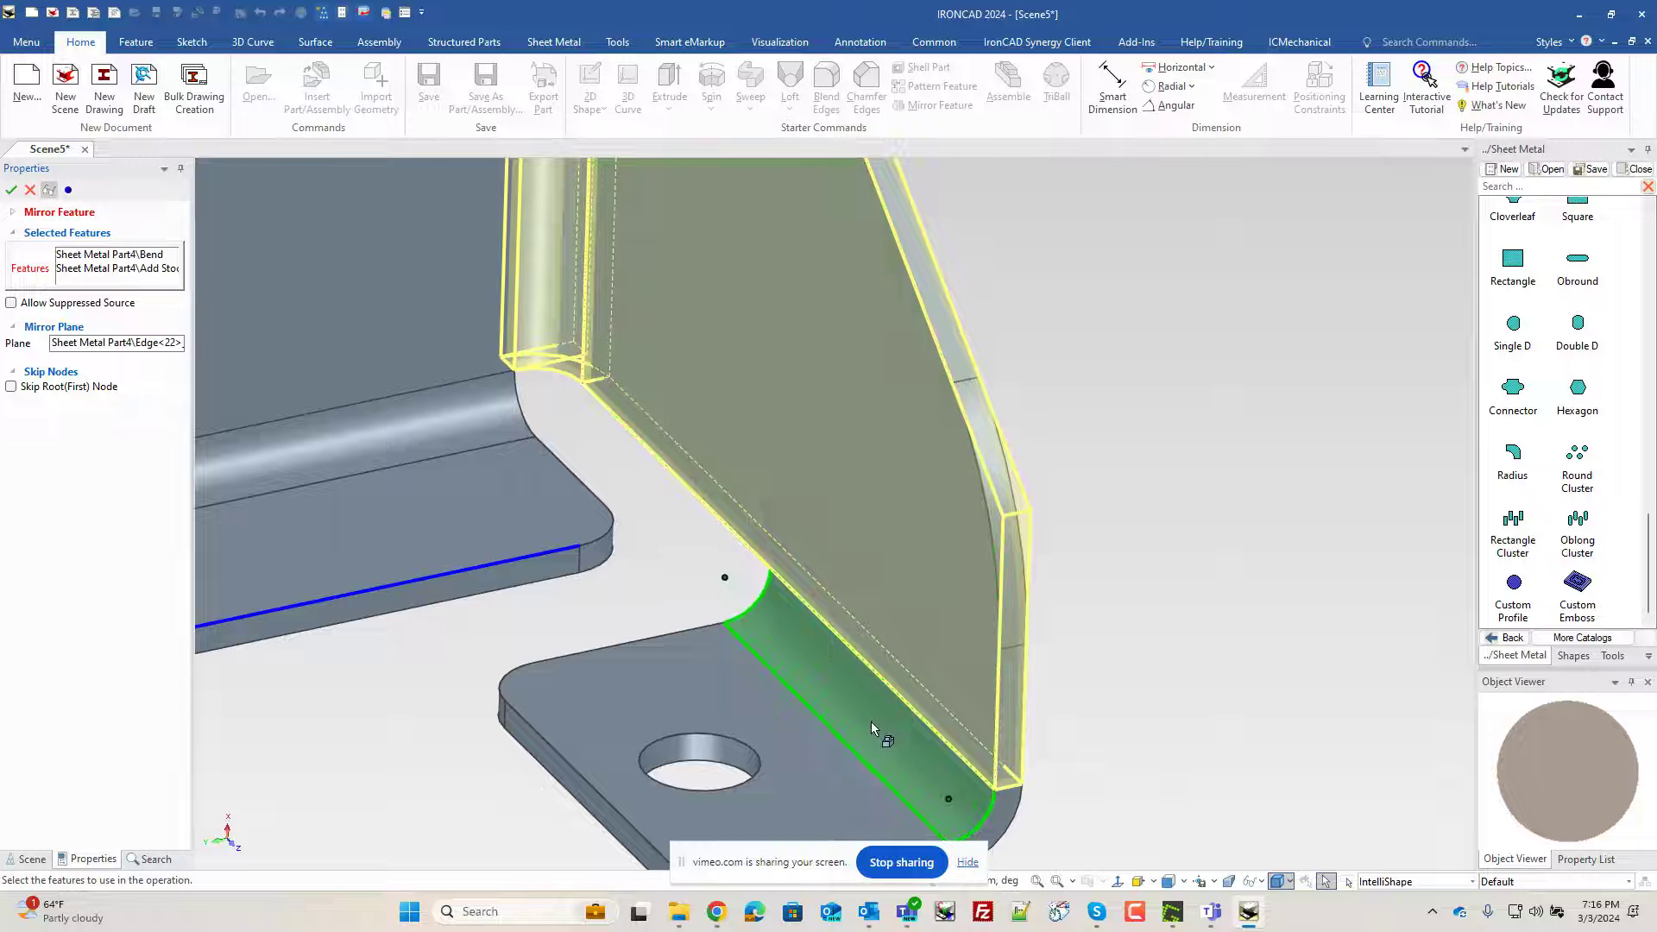
{"action": "left_click", "coordinate": [828, 649]}
{"action": "scroll", "coordinate": [966, 537], "scroll_direction": "down", "scroll_amount": 3}
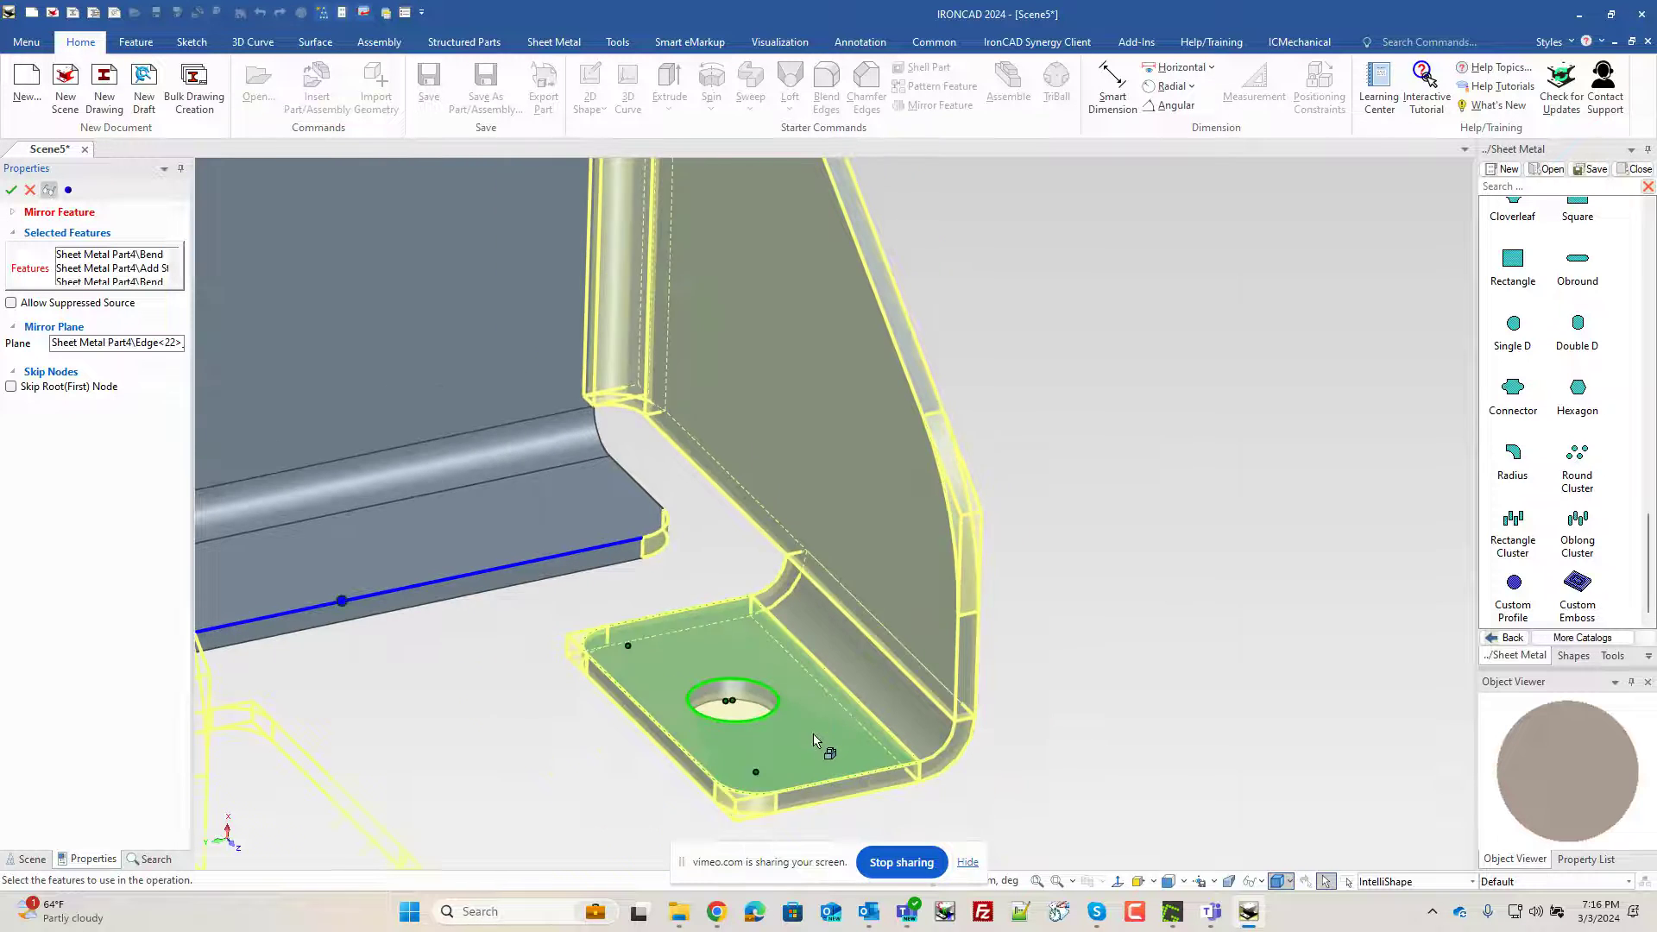
{"action": "scroll", "coordinate": [863, 621], "scroll_direction": "up", "scroll_amount": 3}
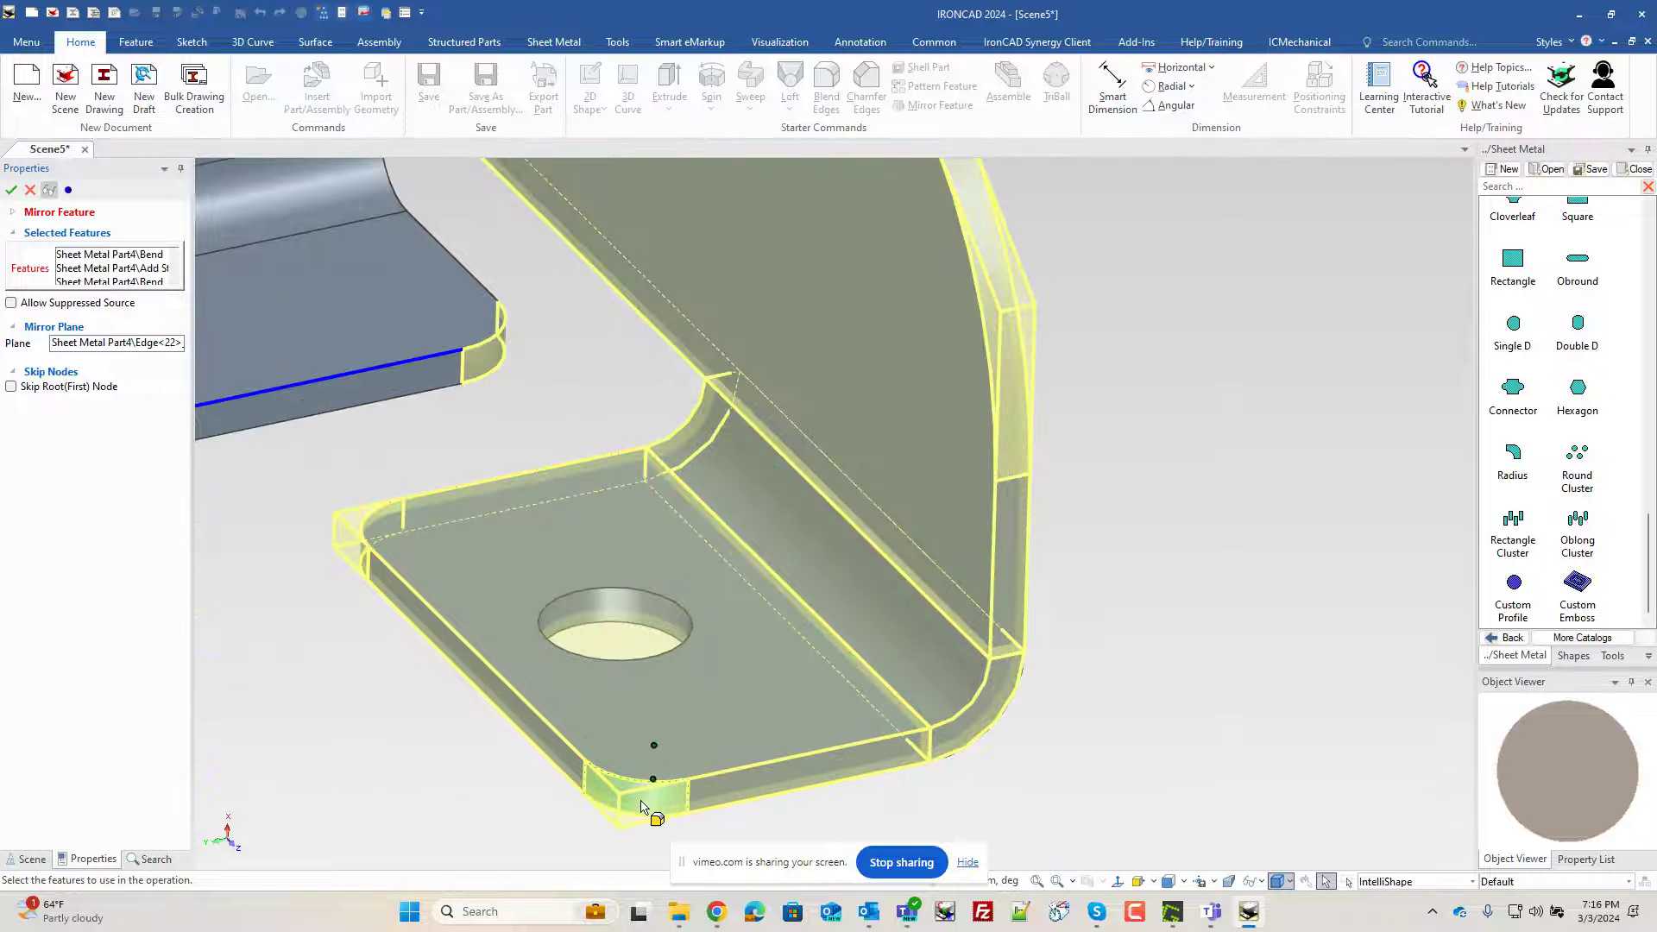
{"action": "scroll", "coordinate": [566, 469], "scroll_direction": "down", "scroll_amount": 5}
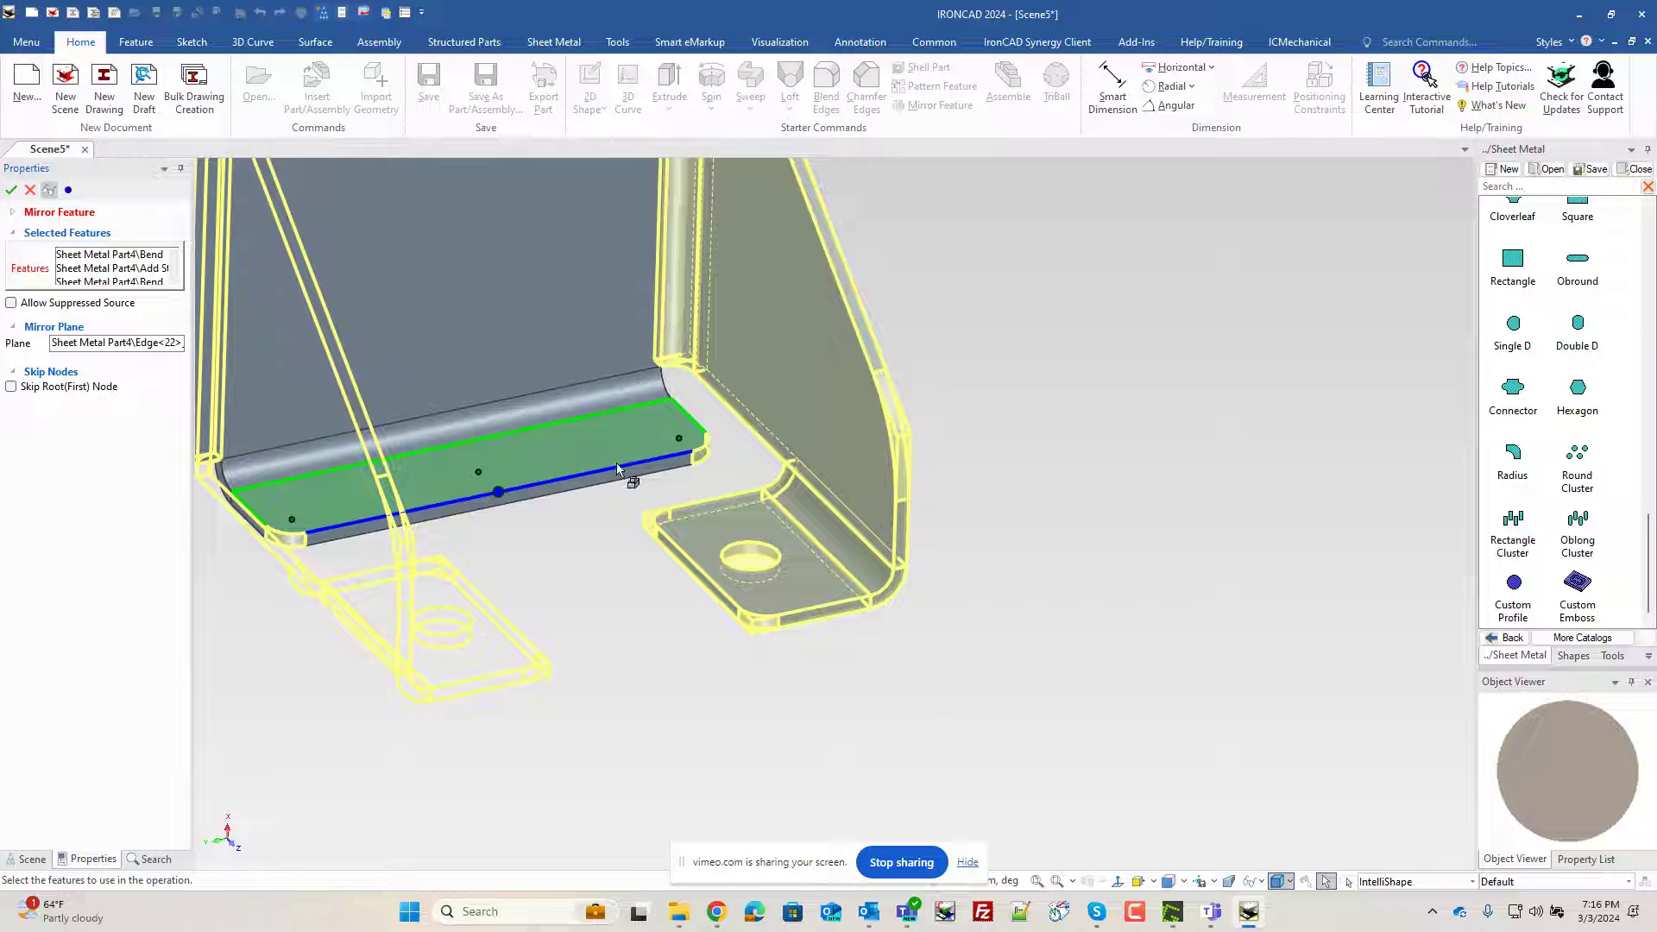
{"action": "left_click", "coordinate": [11, 190]}
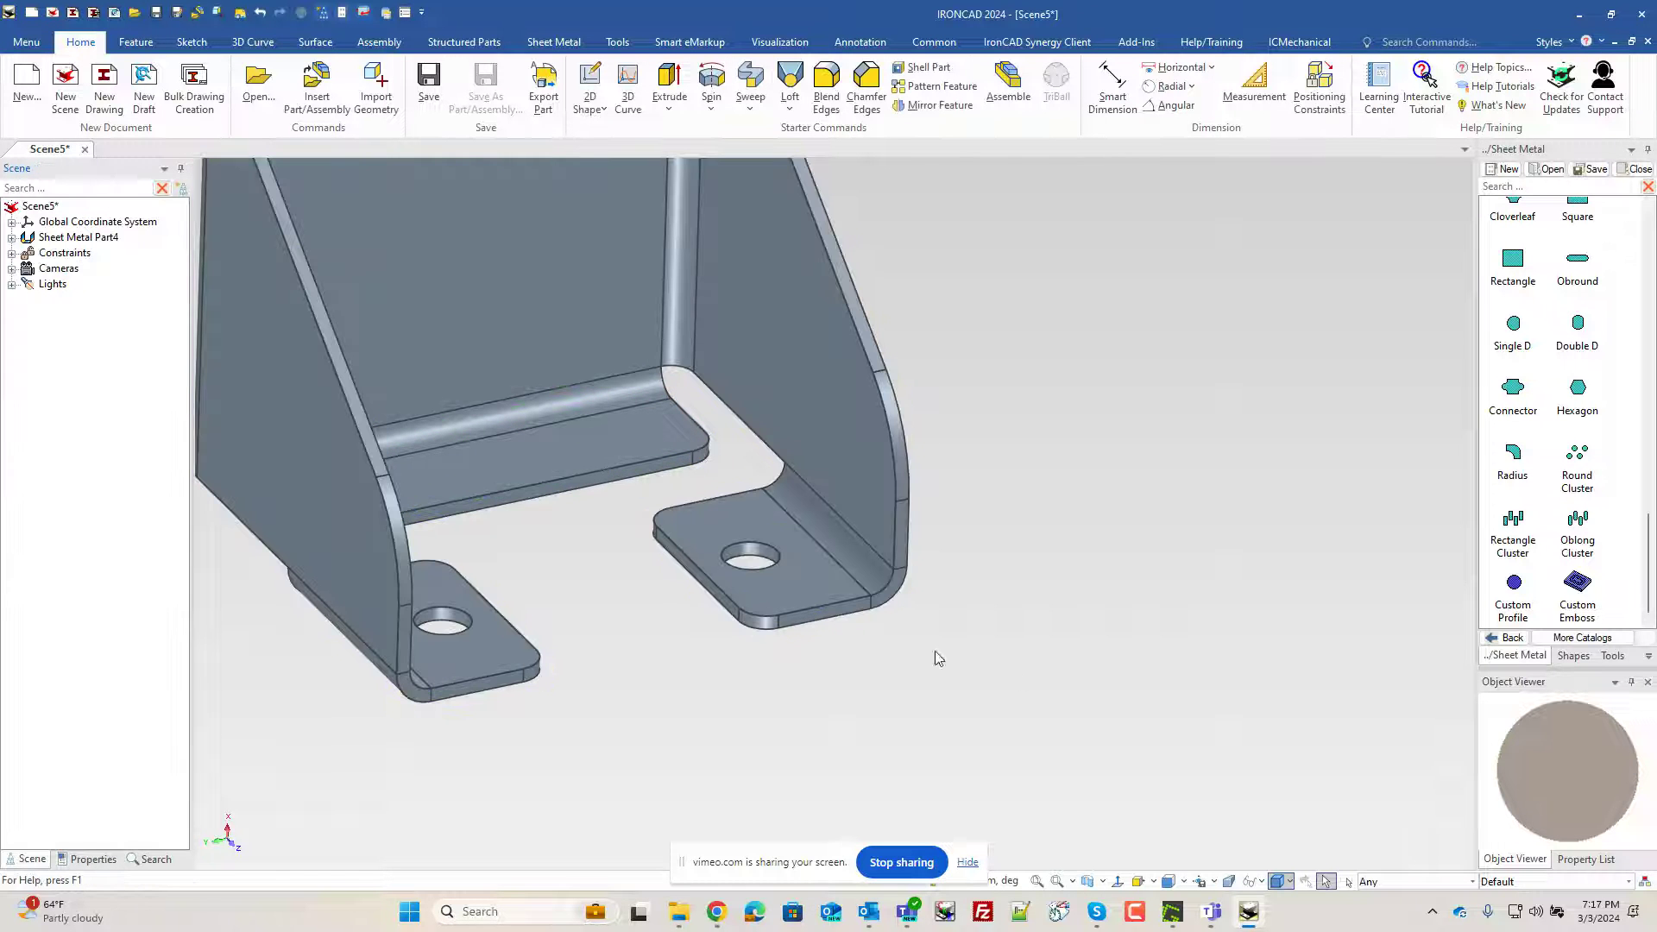
Step: Place a circular Custom Profile cutout at the centre of the back plate and set its diameter to 80 mm
{"action": "scroll", "coordinate": [898, 666], "scroll_direction": "down", "scroll_amount": 3}
{"action": "middle_click_drag", "start_coordinate": [956, 706], "coordinate": [1432, 576]}
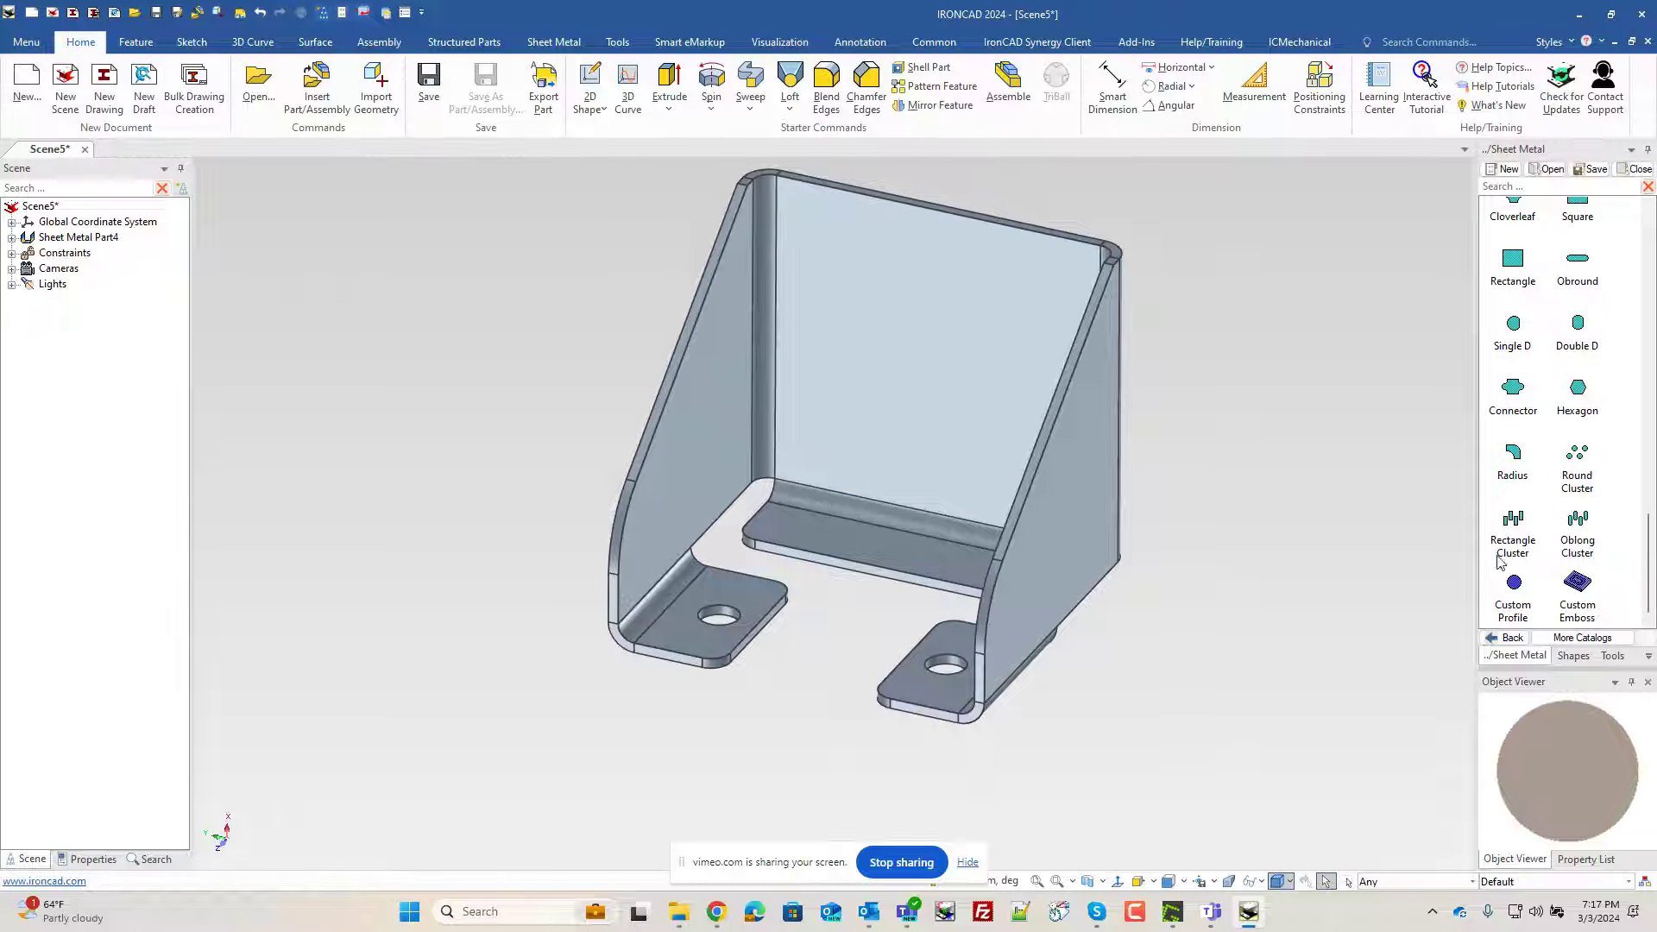
{"action": "left_click_drag", "start_coordinate": [1520, 596], "coordinate": [928, 373]}
{"action": "left_click", "coordinate": [973, 367]}
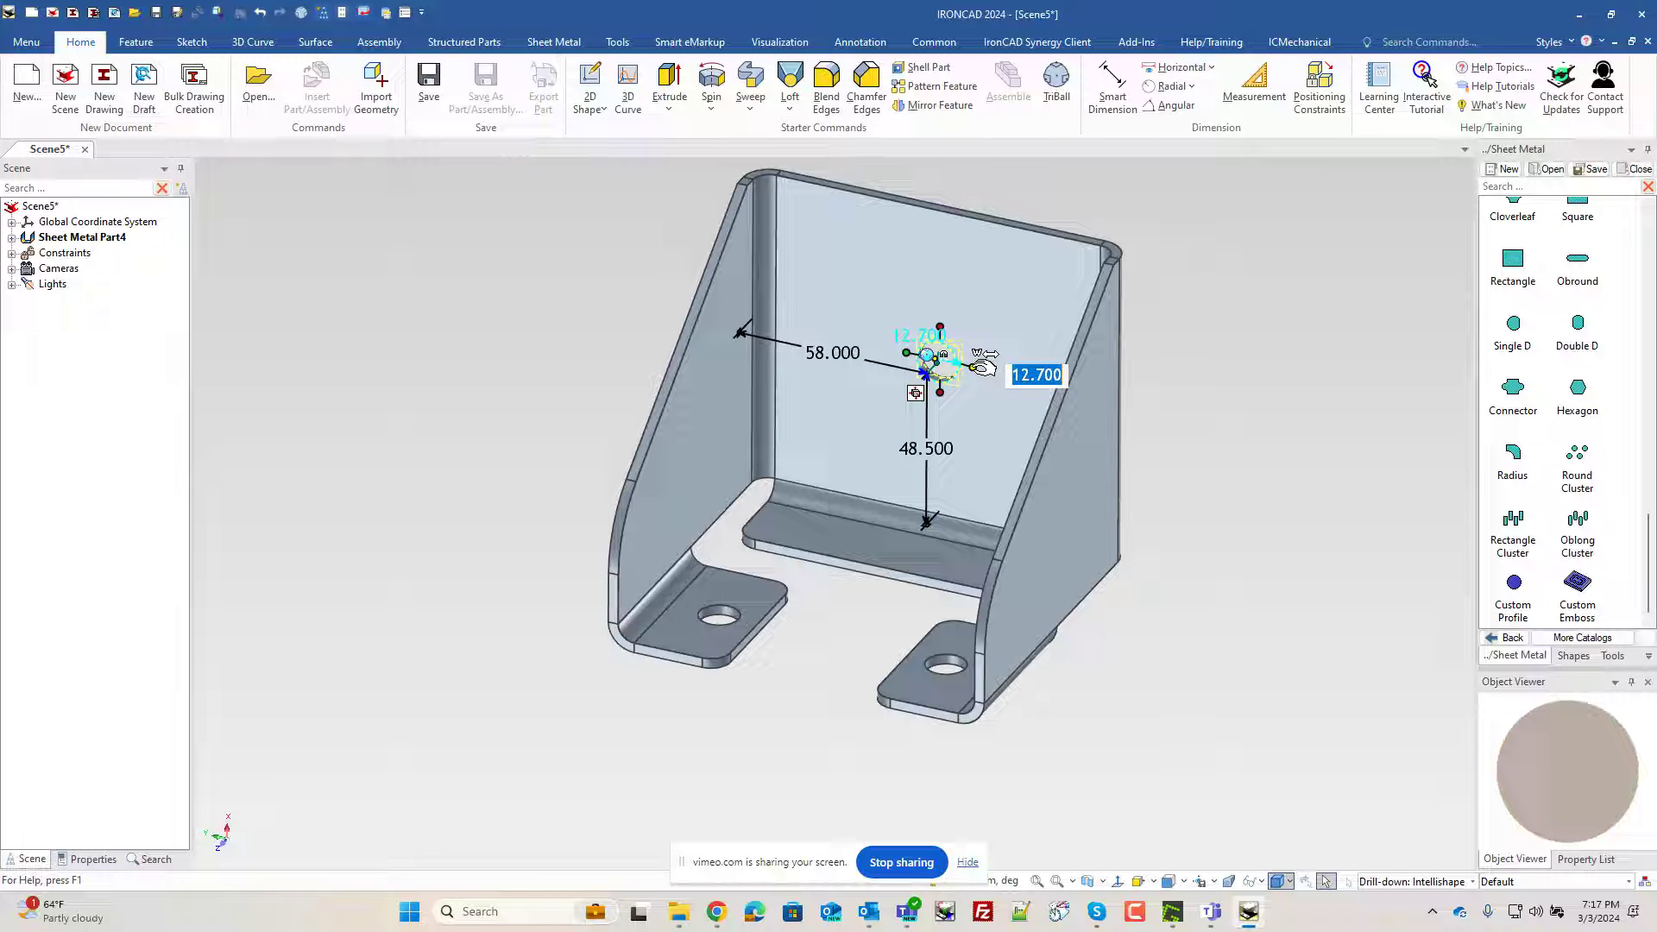
{"action": "type", "text": "80"}
{"action": "key", "text": "Return"}
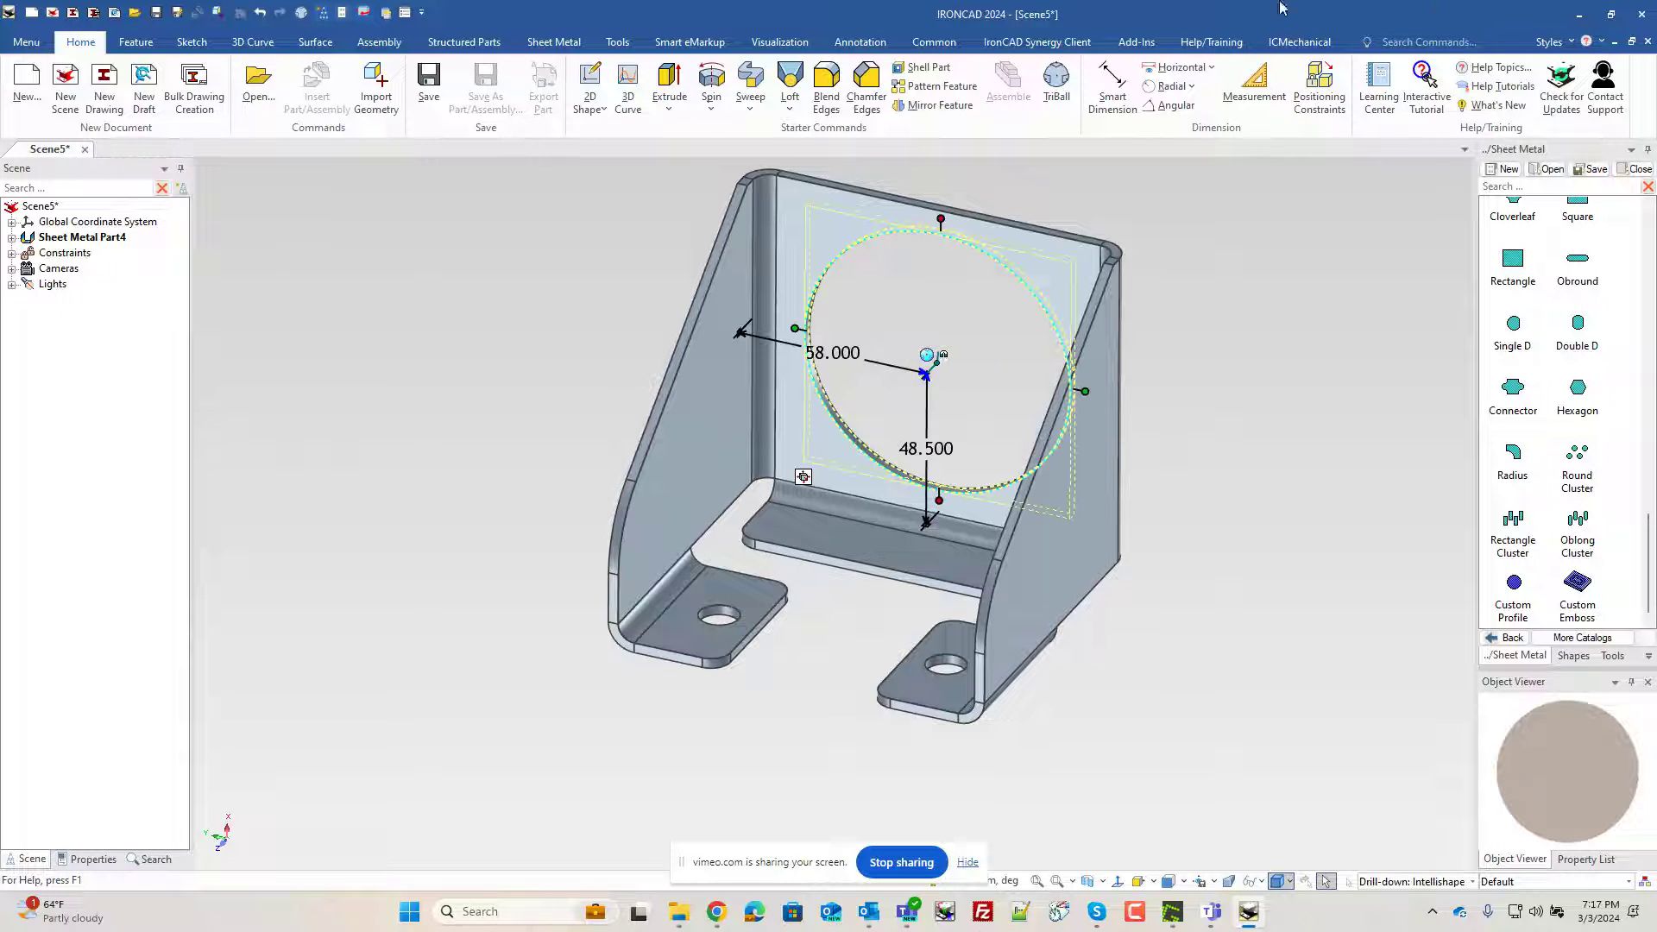
{"action": "left_click", "coordinate": [1164, 551]}
{"action": "middle_click_drag", "start_coordinate": [1163, 550], "coordinate": [1021, 566]}
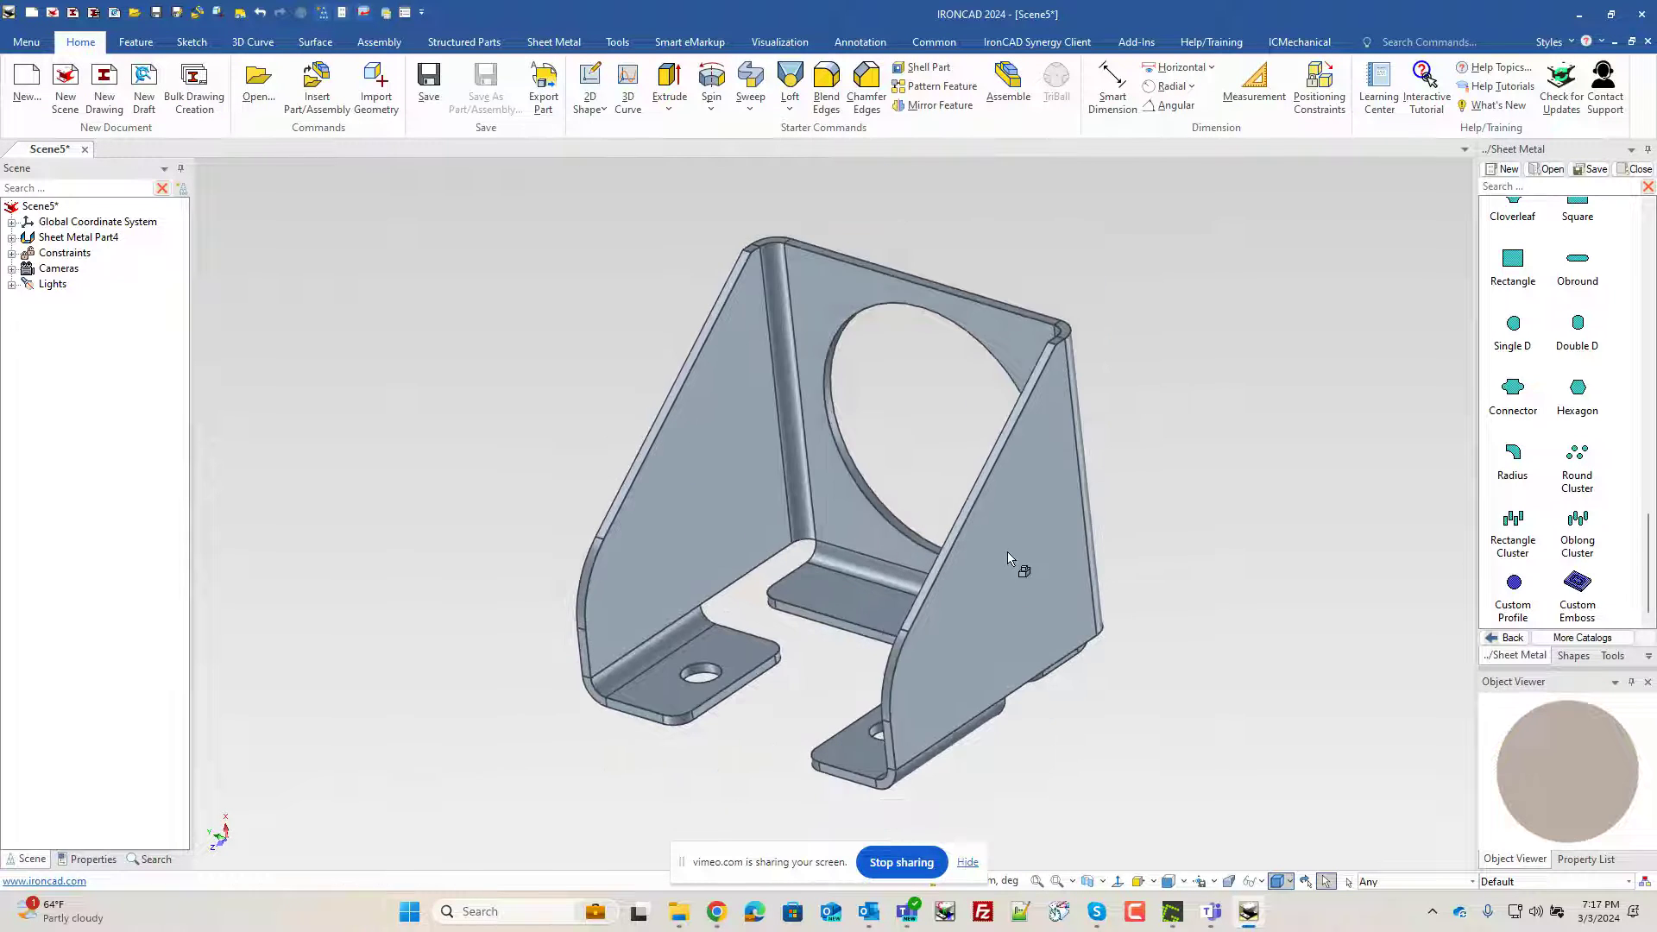
Step: Set the bracket's mass density to 7800 kg/m³ in the part's material properties
{"action": "left_click", "coordinate": [1005, 561]}
{"action": "left_click", "coordinate": [110, 857]}
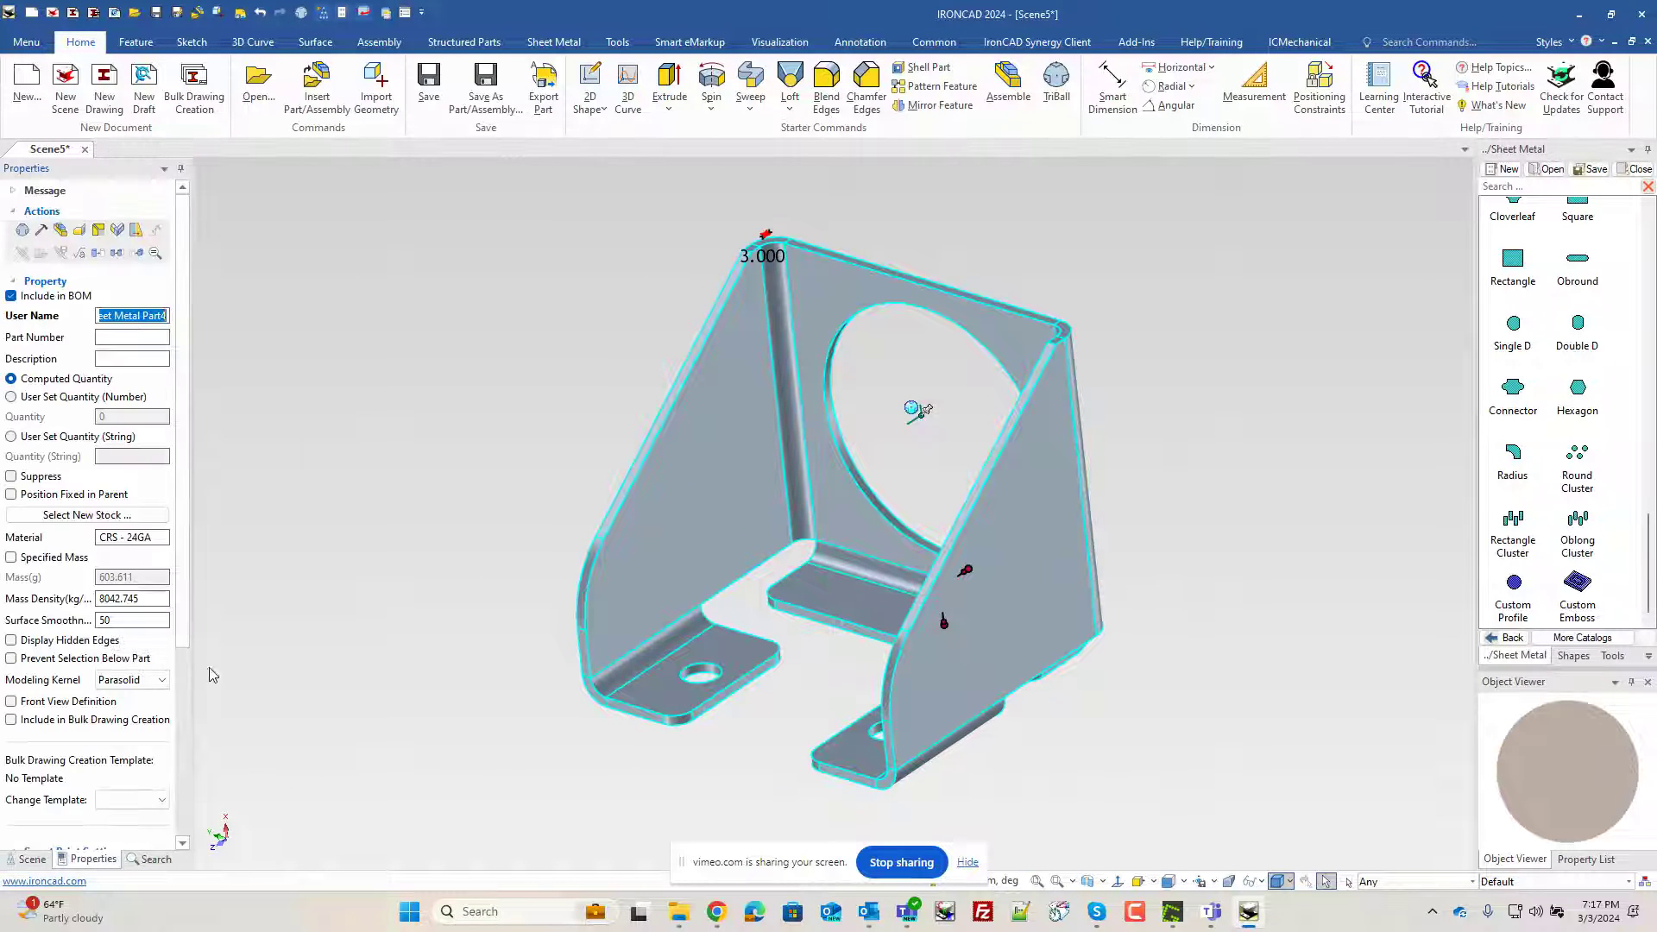
{"action": "right_click", "coordinate": [836, 544]}
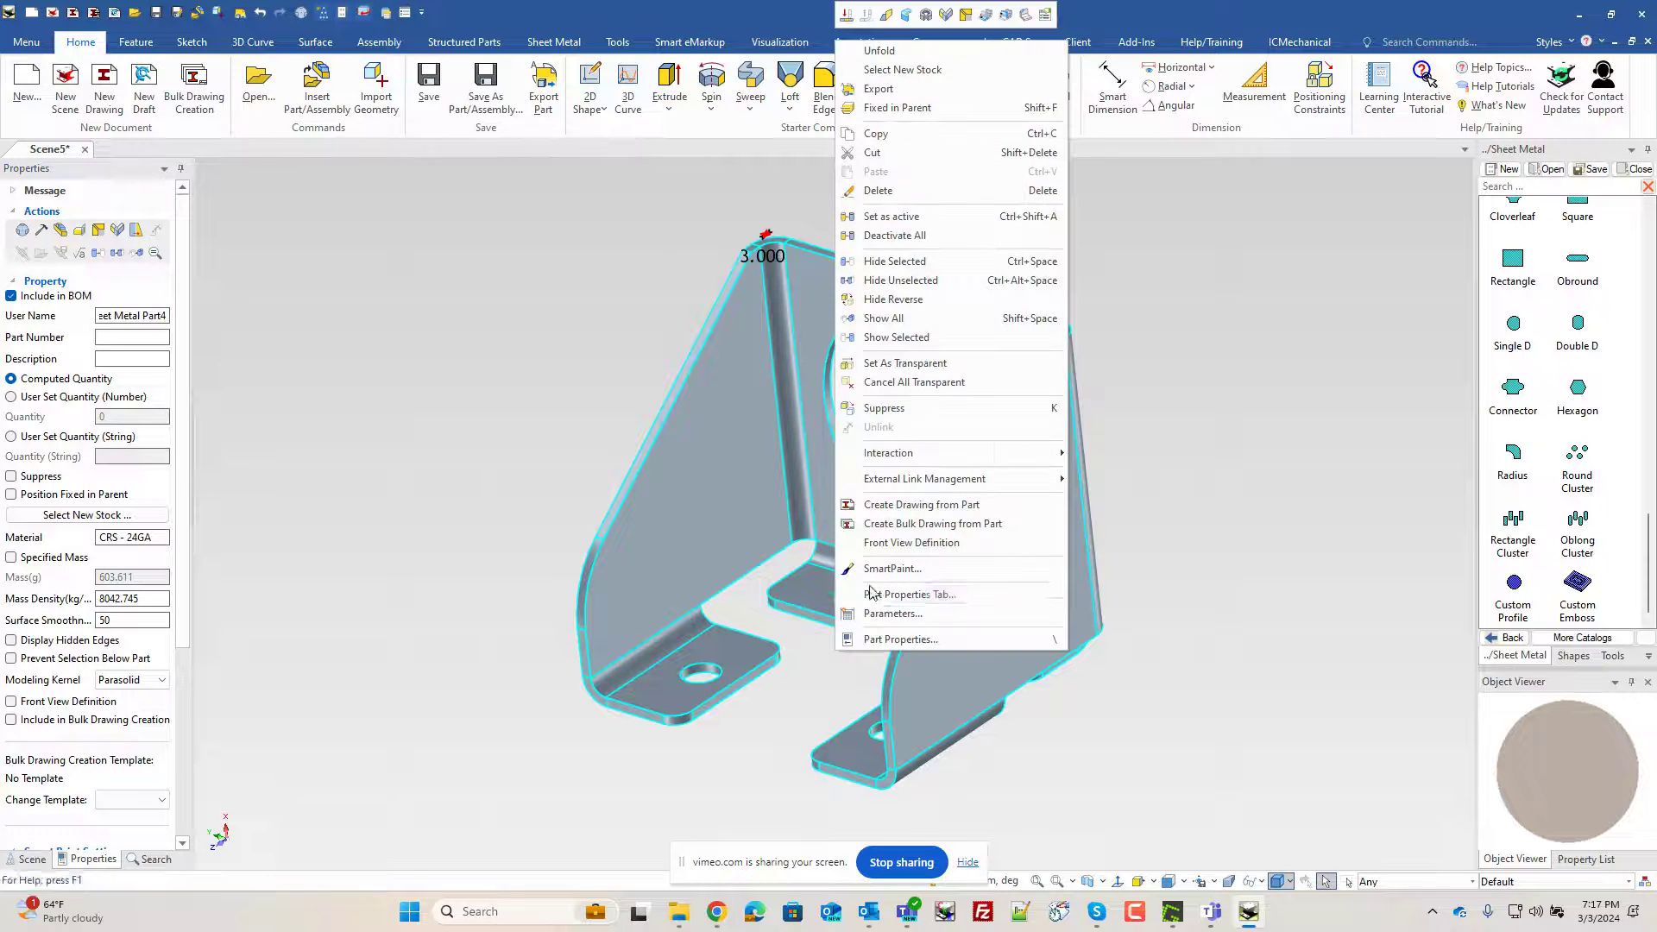
{"action": "left_click", "coordinate": [898, 640]}
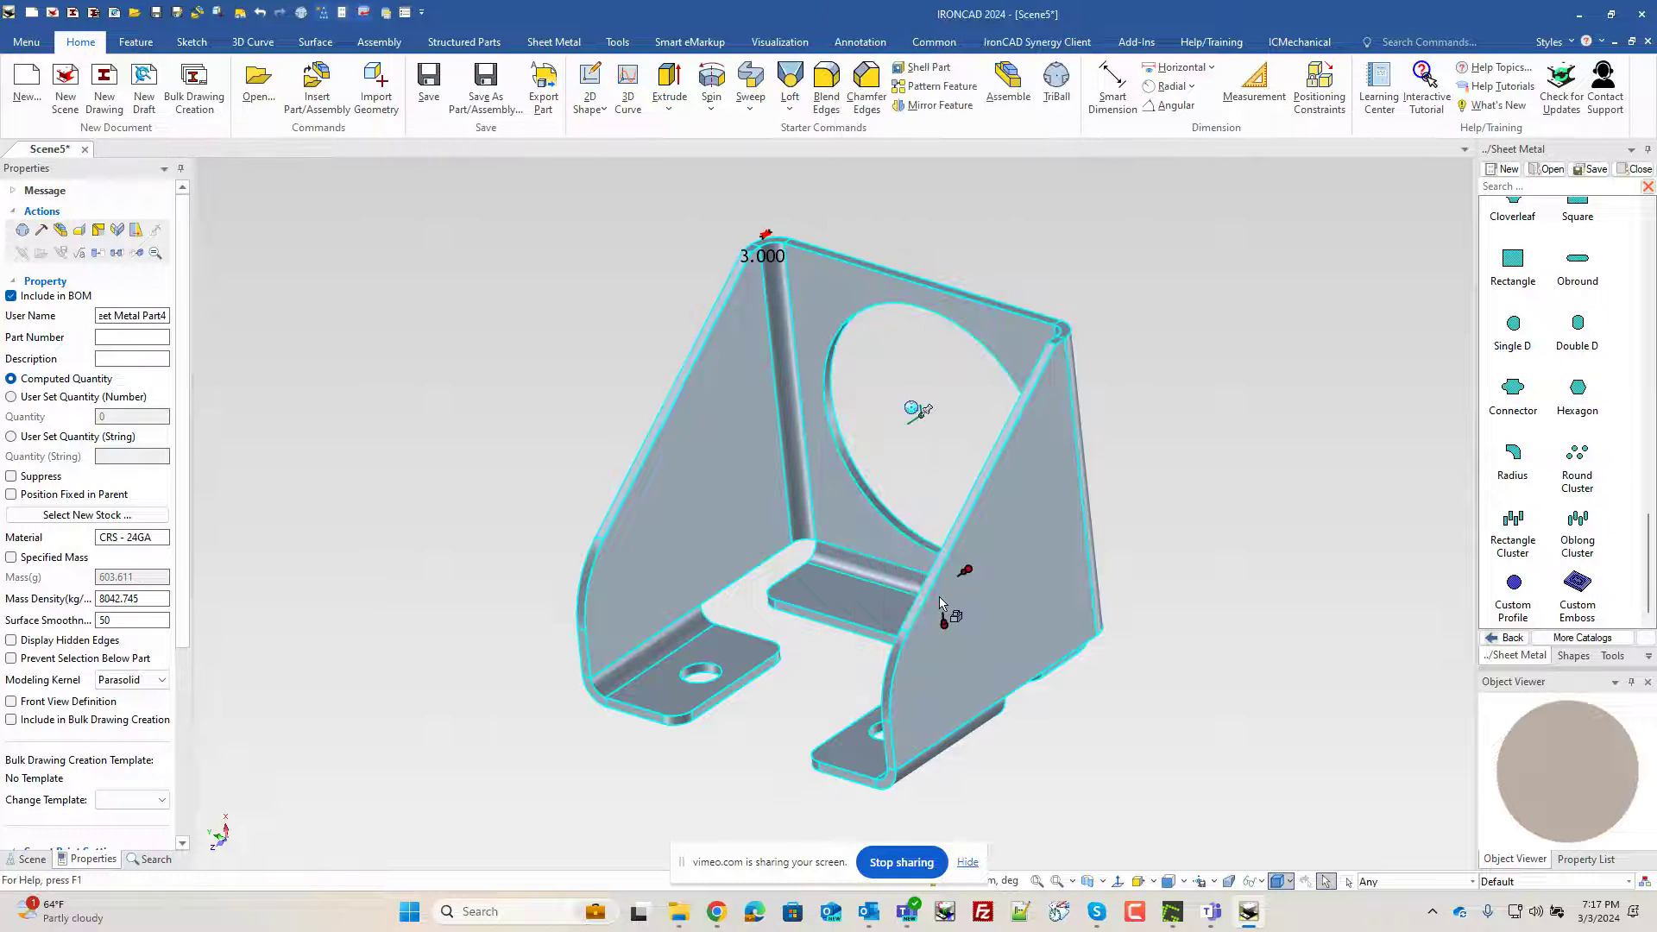
{"action": "right_click", "coordinate": [939, 649]}
{"action": "left_click", "coordinate": [1001, 646]}
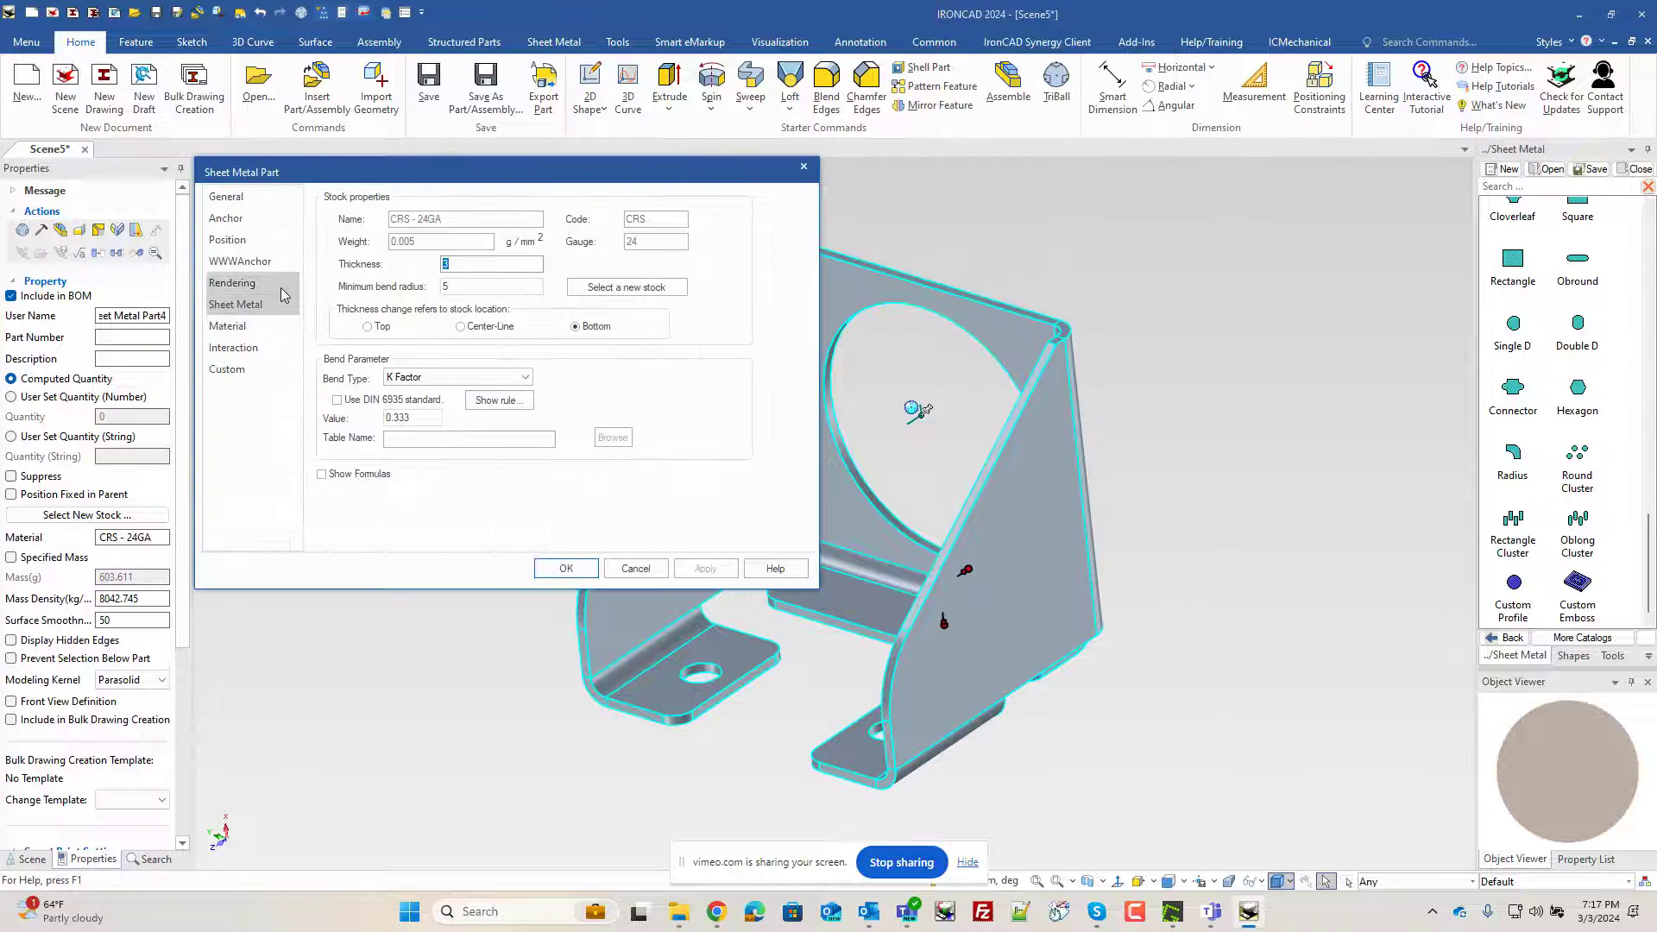
{"action": "left_click", "coordinate": [247, 326]}
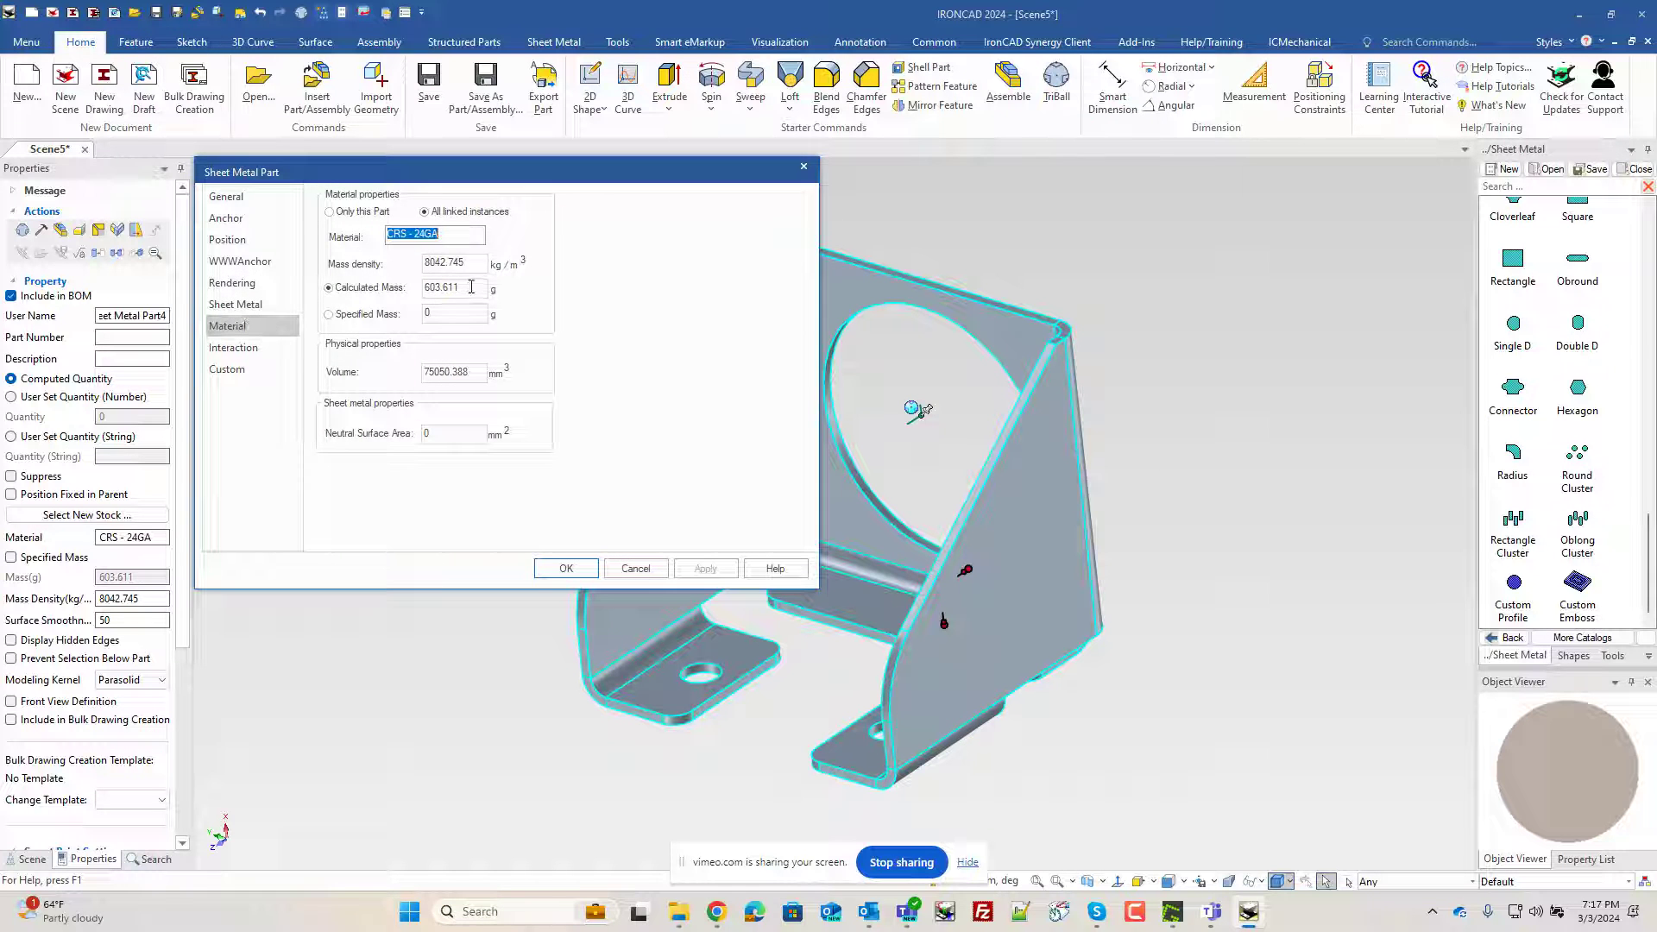
{"action": "left_click_drag", "start_coordinate": [476, 264], "coordinate": [377, 274]}
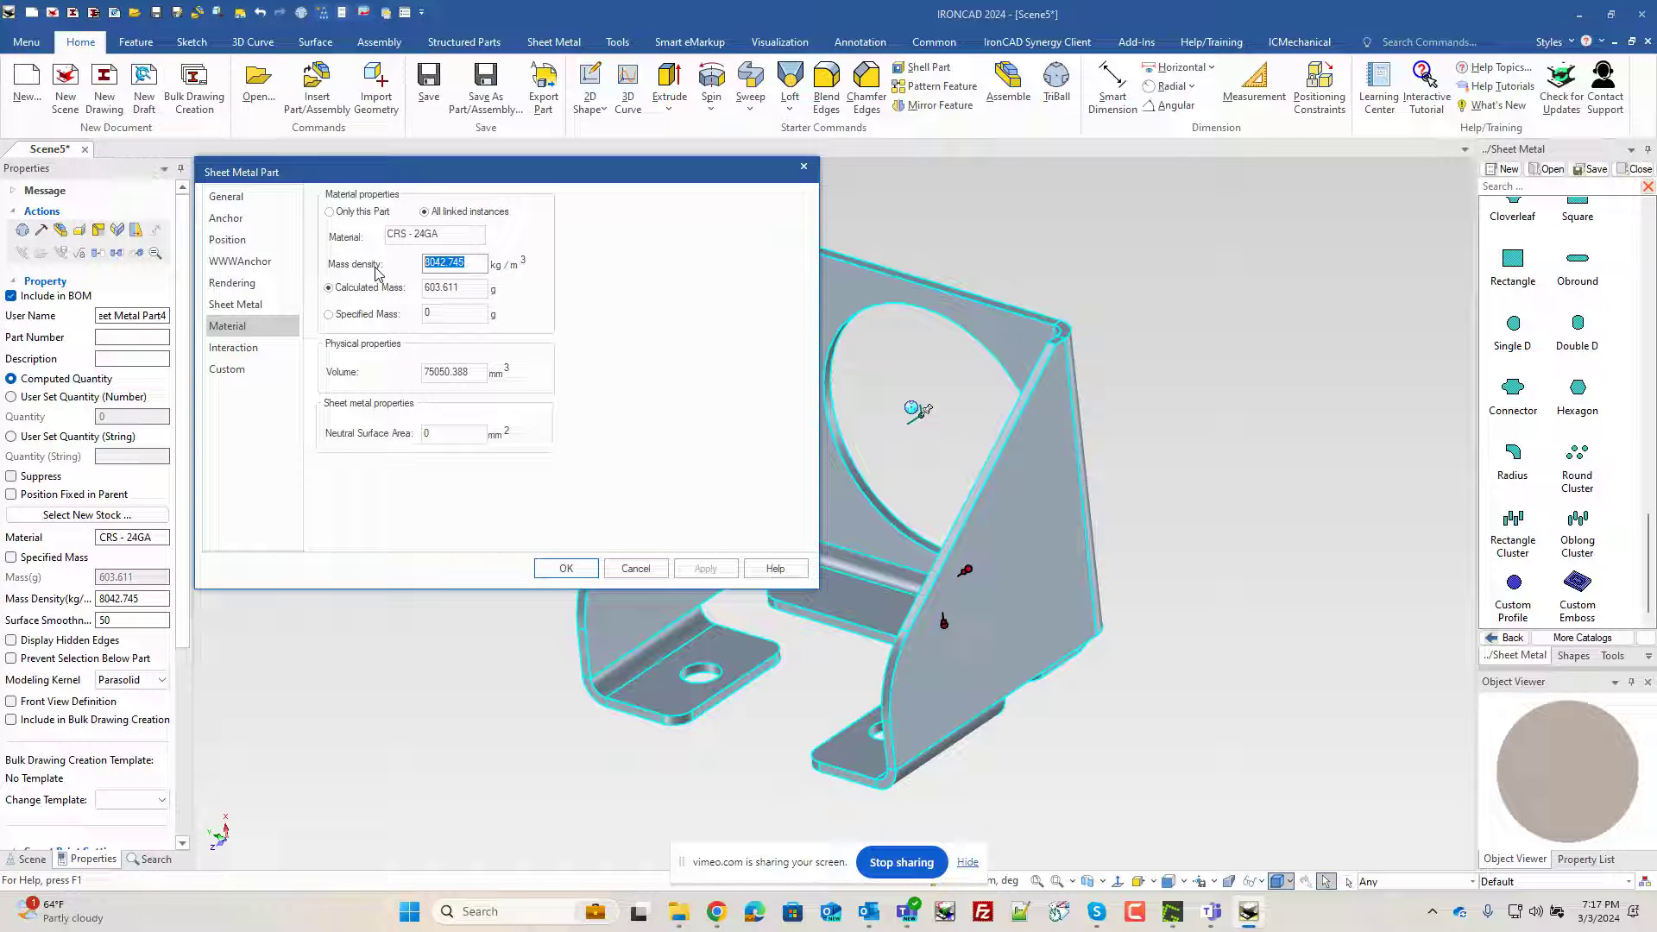
{"action": "type", "text": "7800"}
{"action": "key", "text": "Return"}
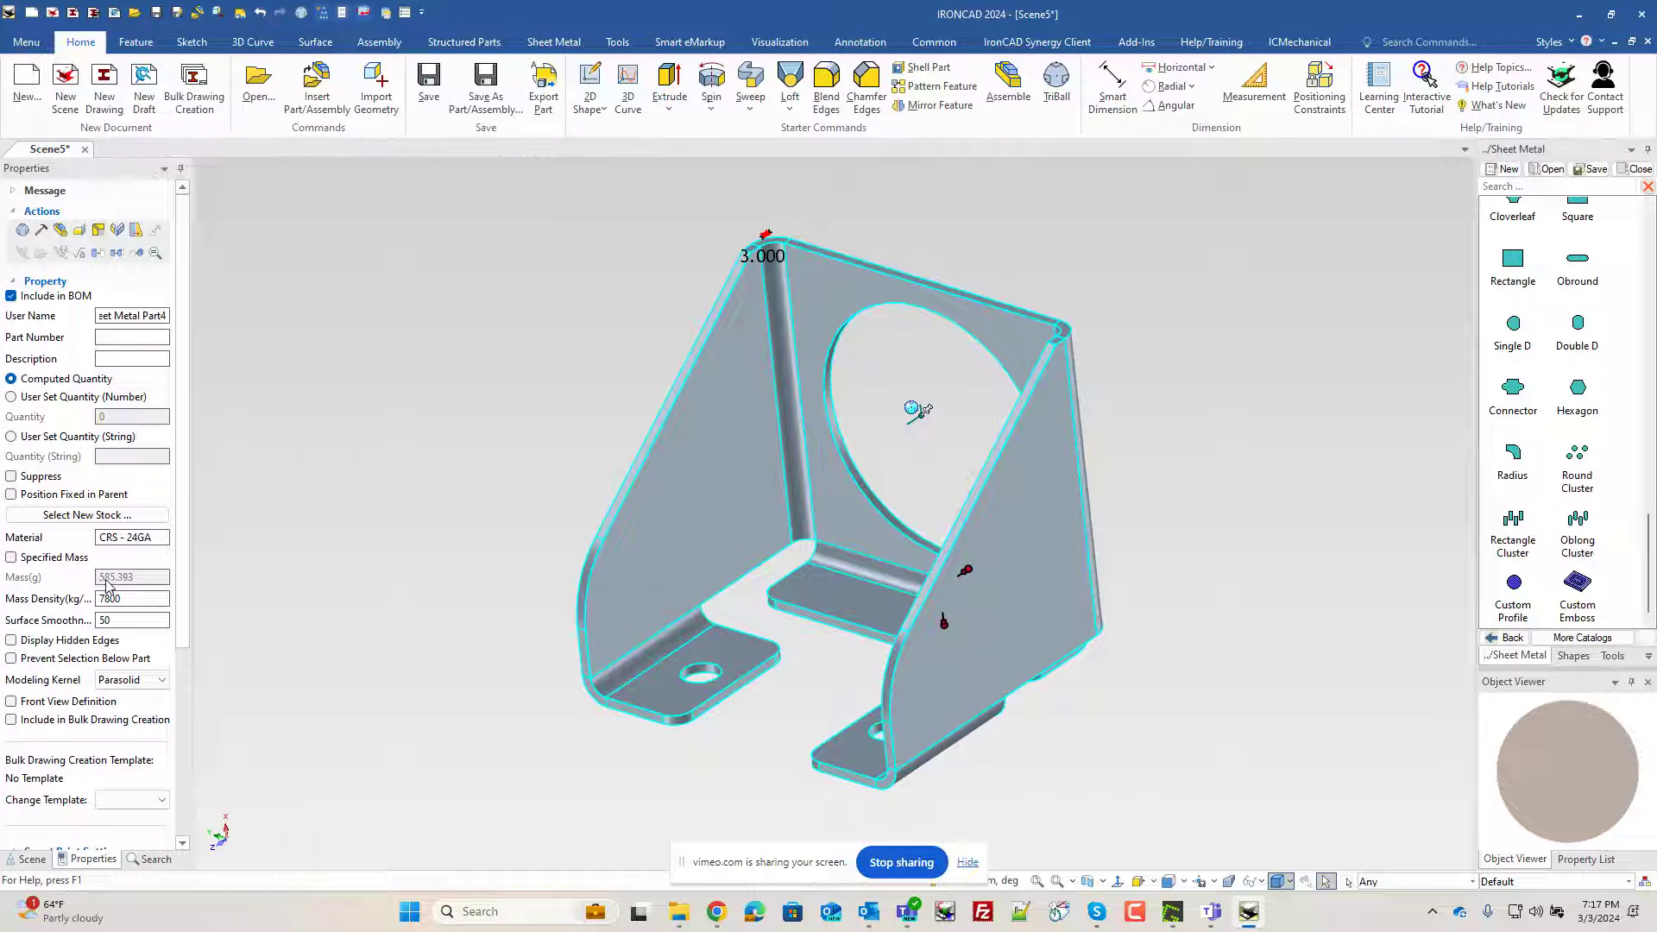
Step: Measure the side flange's height from its upper corner beside the bend with a smart dimension, without keeping the dimension
{"action": "left_click", "coordinate": [927, 425]}
{"action": "middle_click_drag", "start_coordinate": [1165, 528], "coordinate": [1169, 604]}
{"action": "scroll", "coordinate": [1060, 418], "scroll_direction": "up", "scroll_amount": 3}
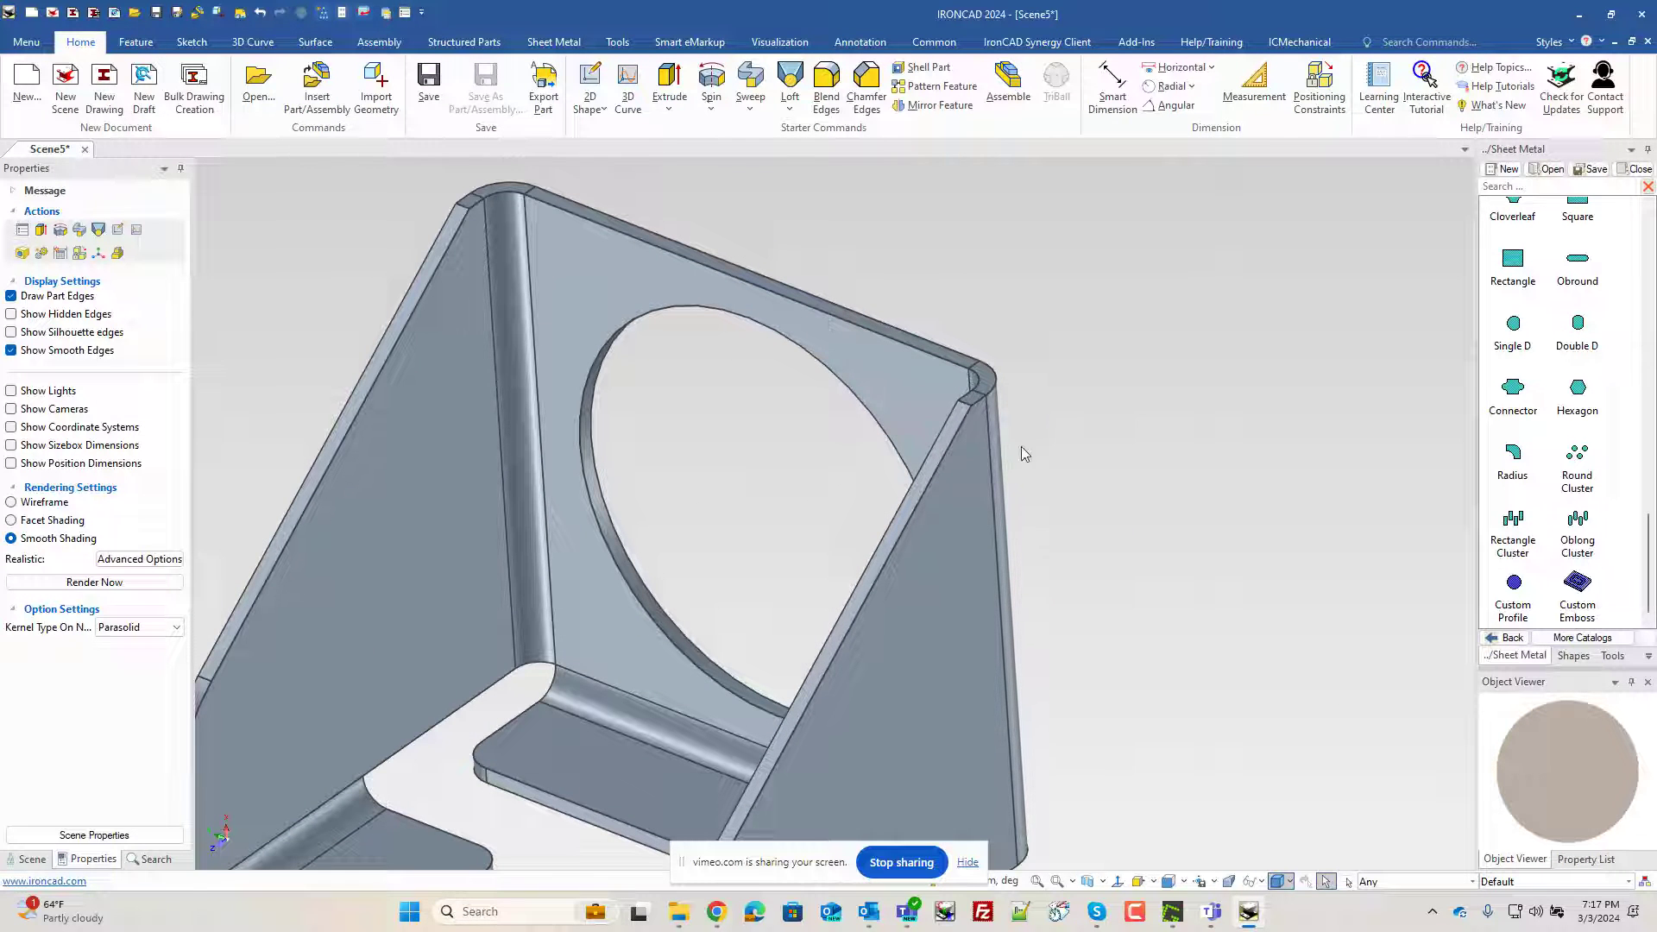
{"action": "left_click", "coordinate": [1113, 82]}
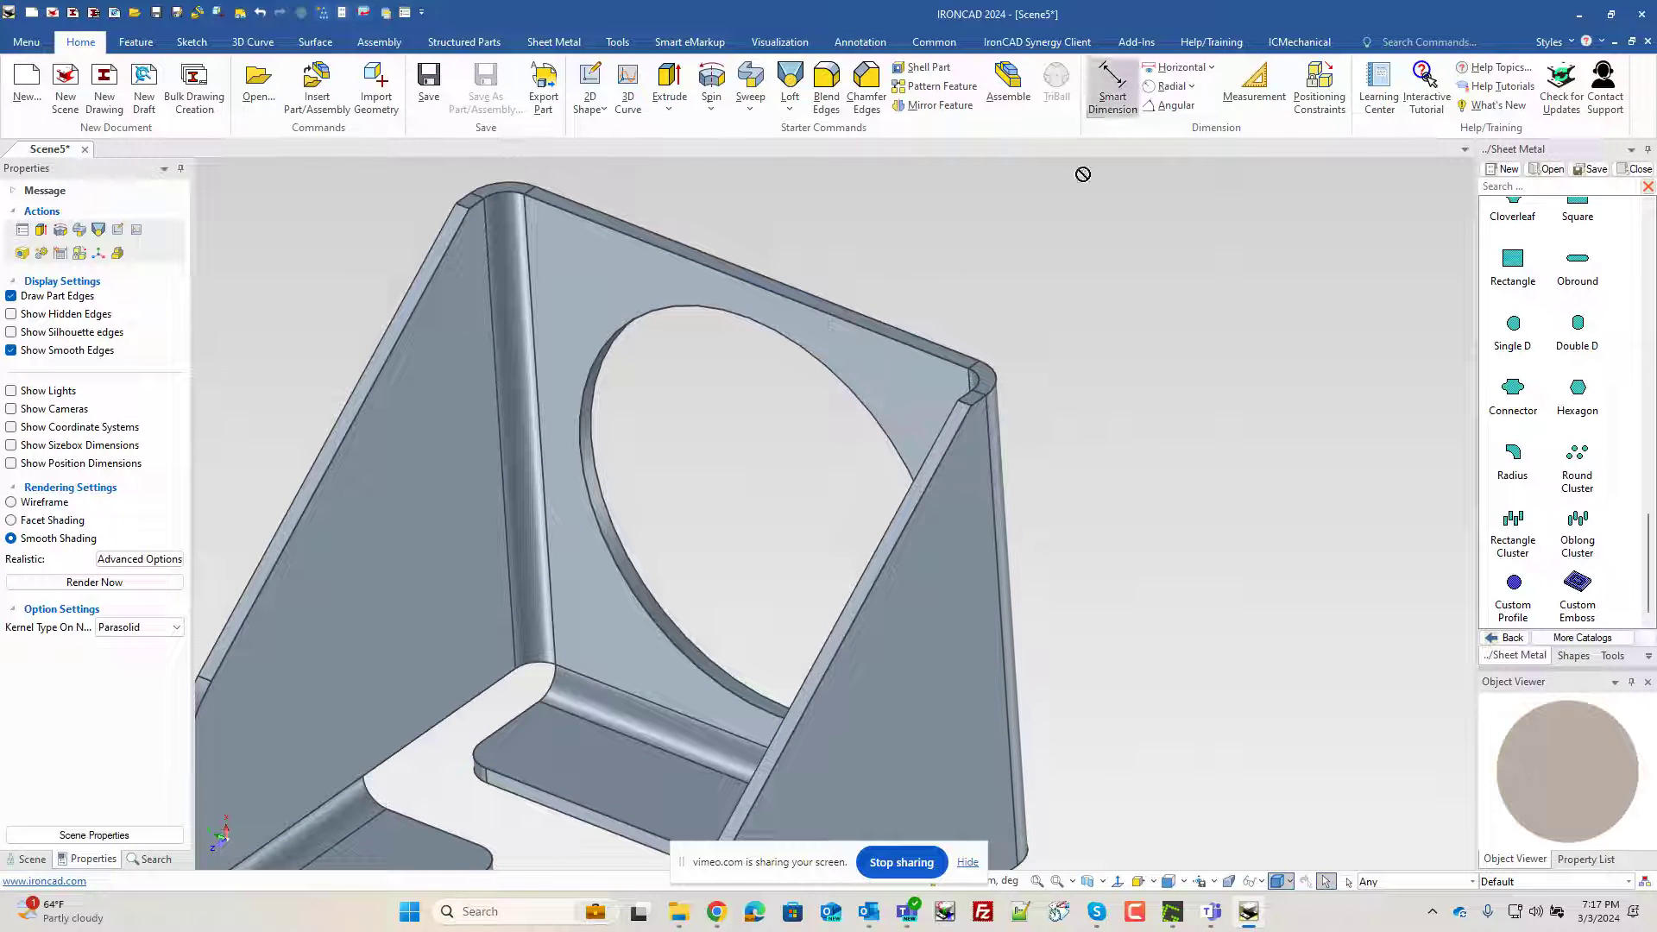
{"action": "left_click", "coordinate": [960, 349]}
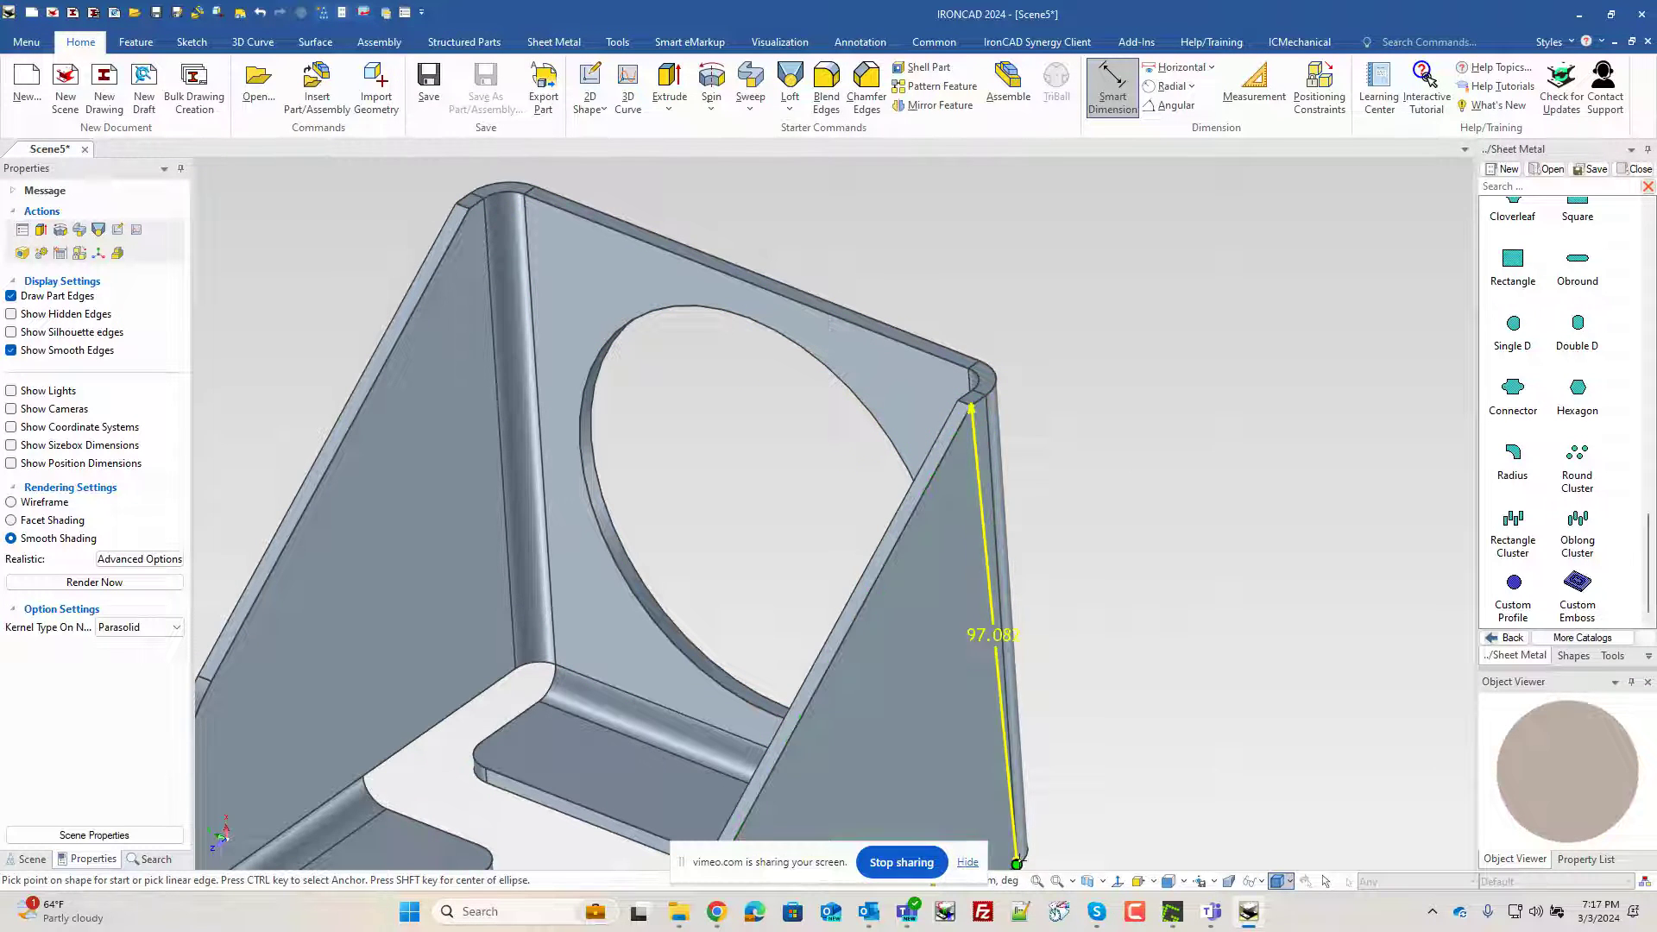
{"action": "scroll", "coordinate": [1018, 855], "scroll_direction": "down", "scroll_amount": 3}
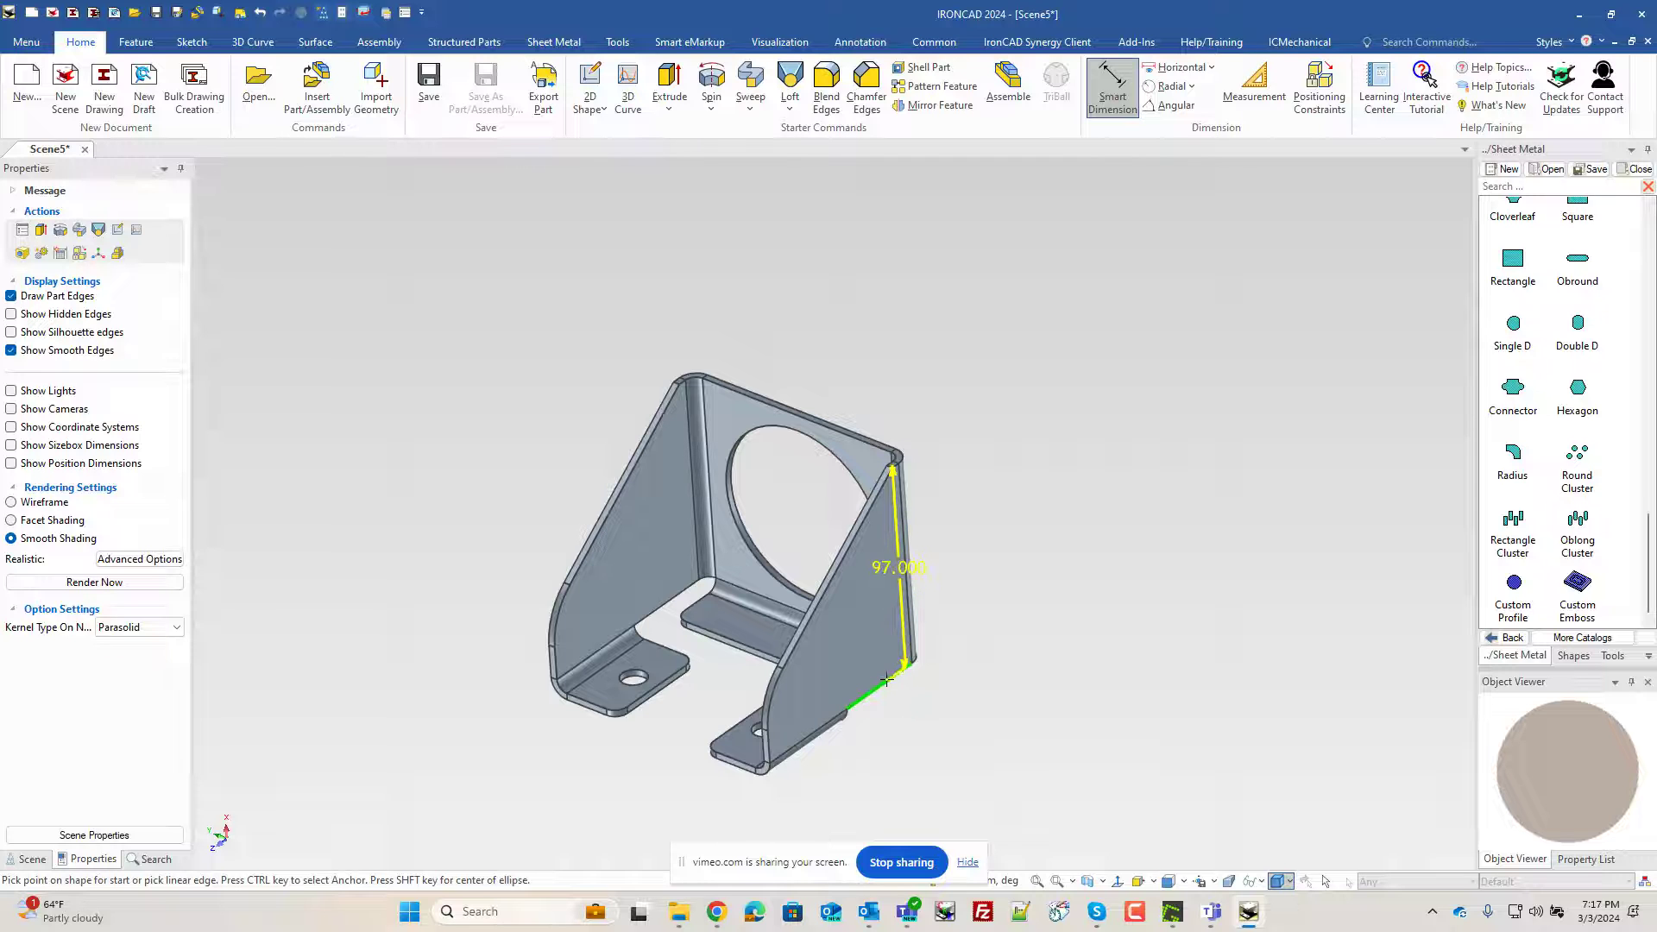
{"action": "middle_click_drag", "start_coordinate": [738, 771], "coordinate": [844, 708]}
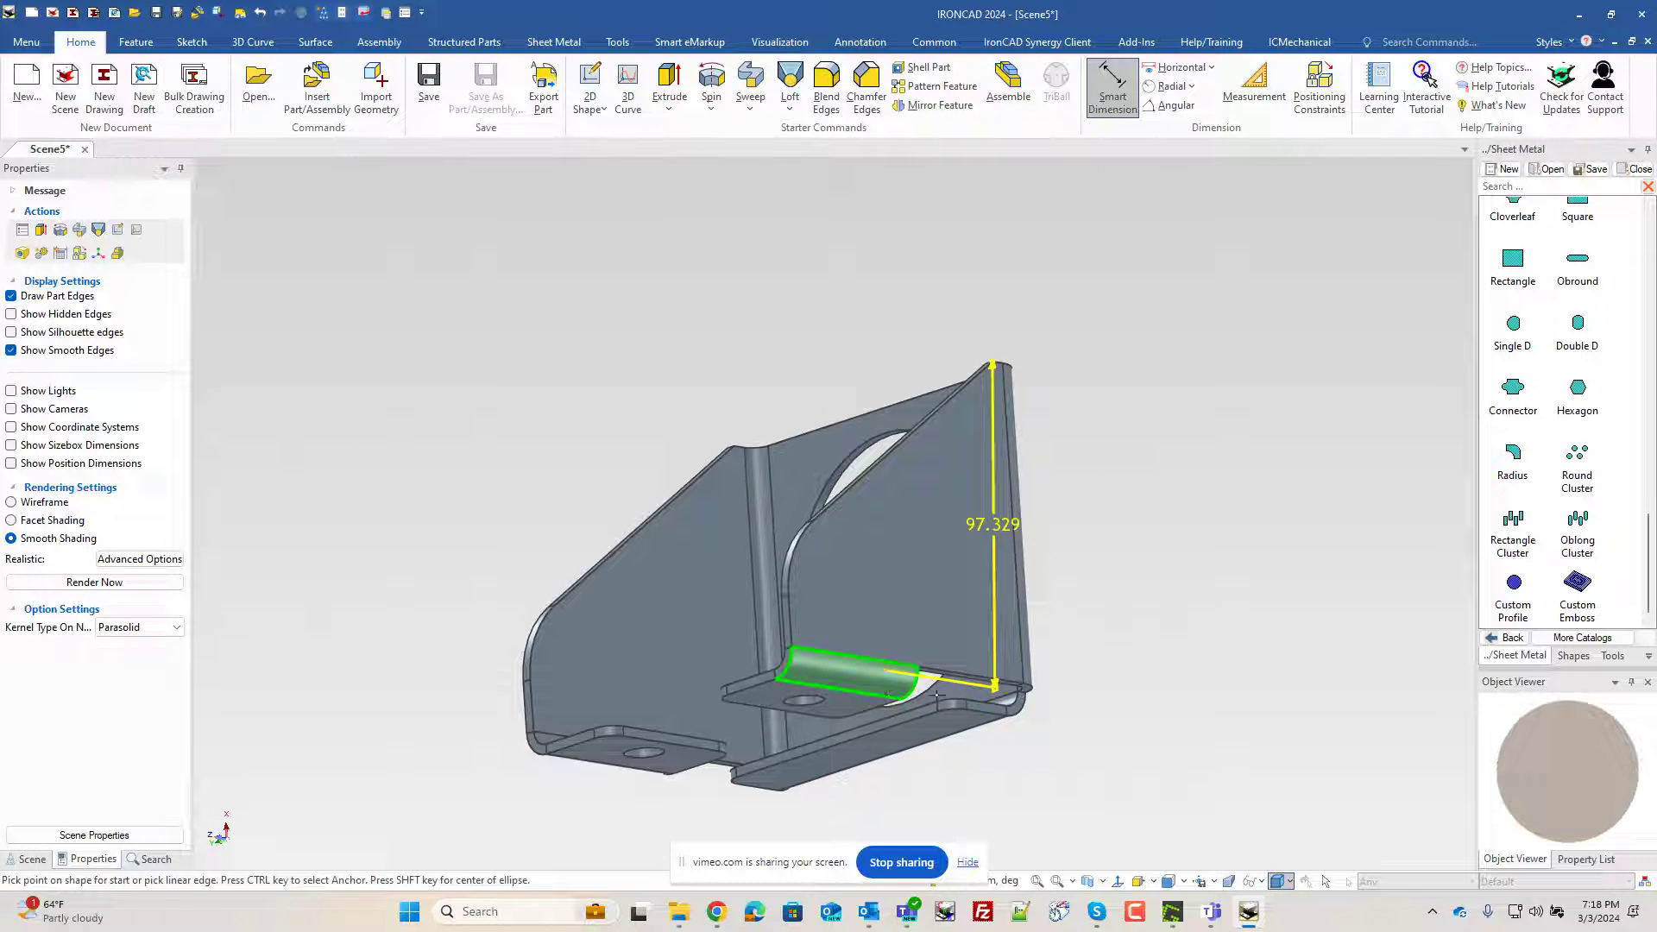
{"action": "key", "text": "Escape"}
Step: Inspect the bend properties of the back plate's lower flange
{"action": "middle_click_drag", "start_coordinate": [941, 639], "coordinate": [784, 571]}
{"action": "left_click", "coordinate": [784, 565]}
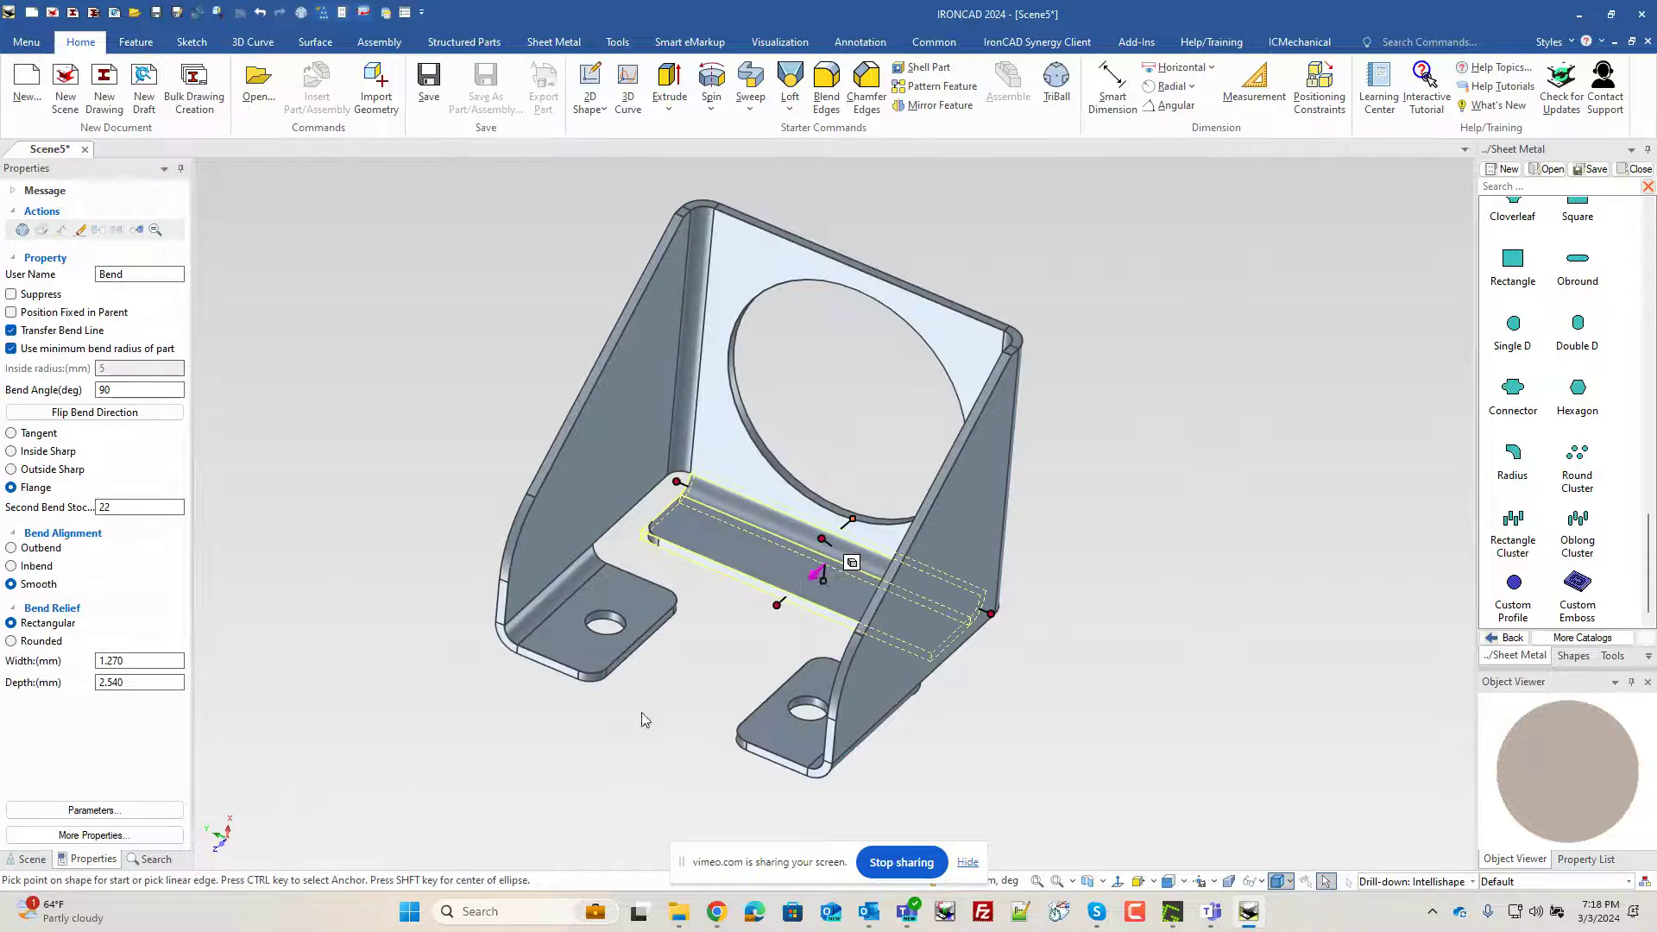
{"action": "left_click", "coordinate": [613, 686]}
Step: Unfold the bracket to check its flat pattern and fold it back into its bent shape
{"action": "middle_click_drag", "start_coordinate": [1095, 666], "coordinate": [1061, 596]}
{"action": "left_click", "coordinate": [669, 457]}
{"action": "right_click", "coordinate": [669, 458]}
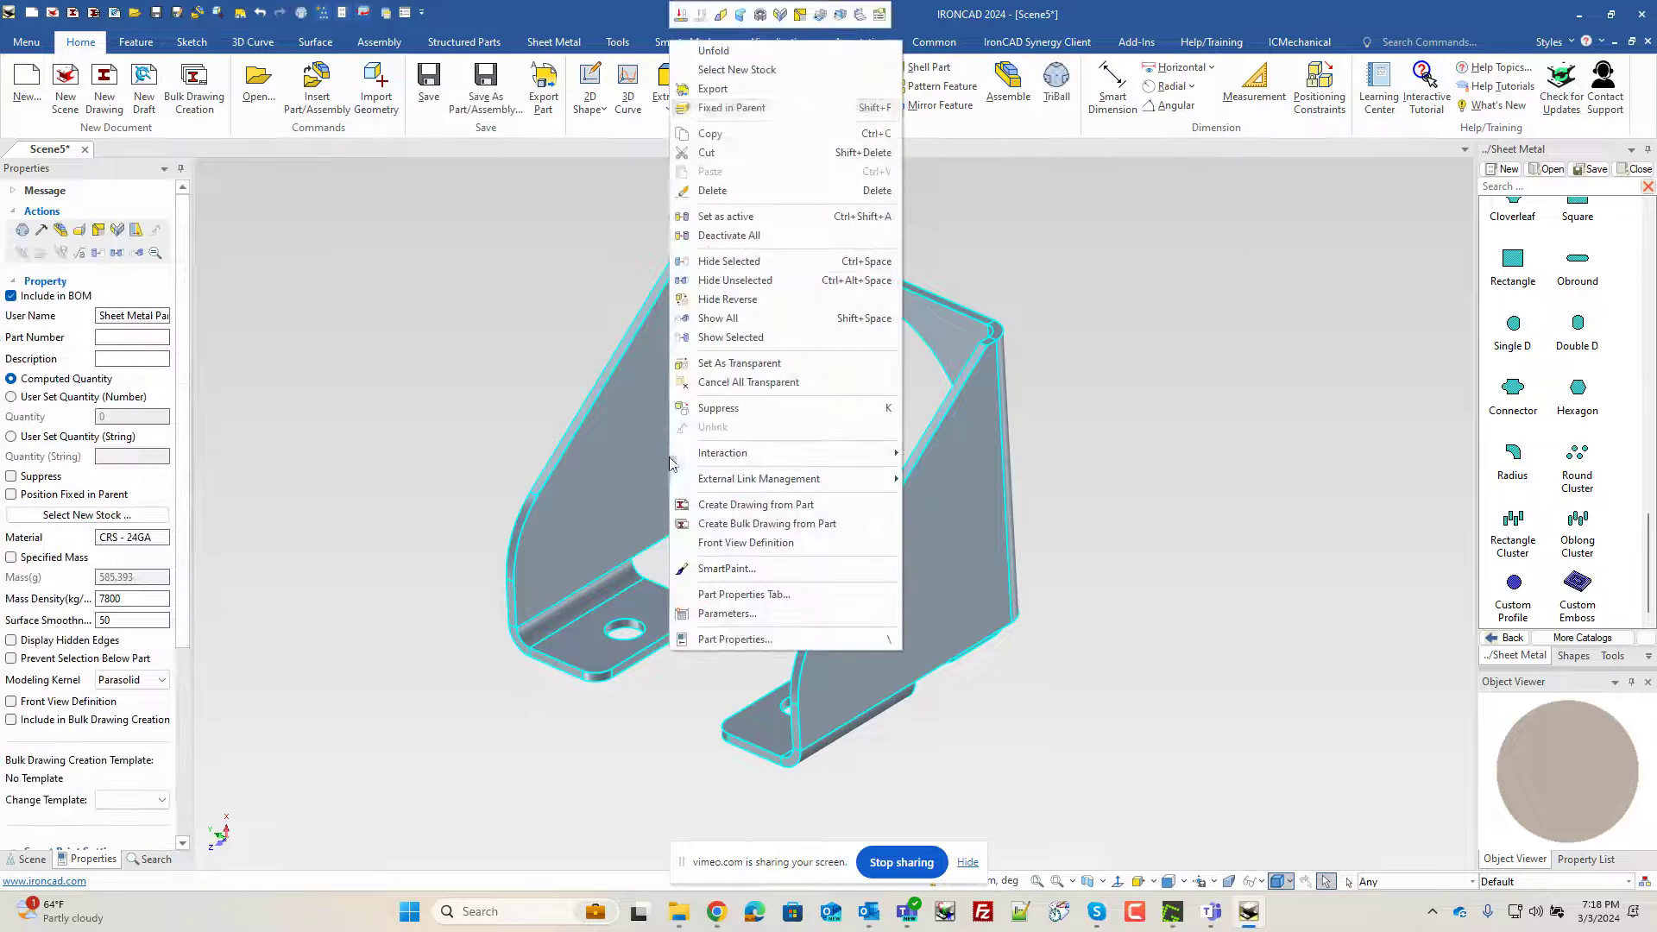
{"action": "left_click", "coordinate": [761, 50]}
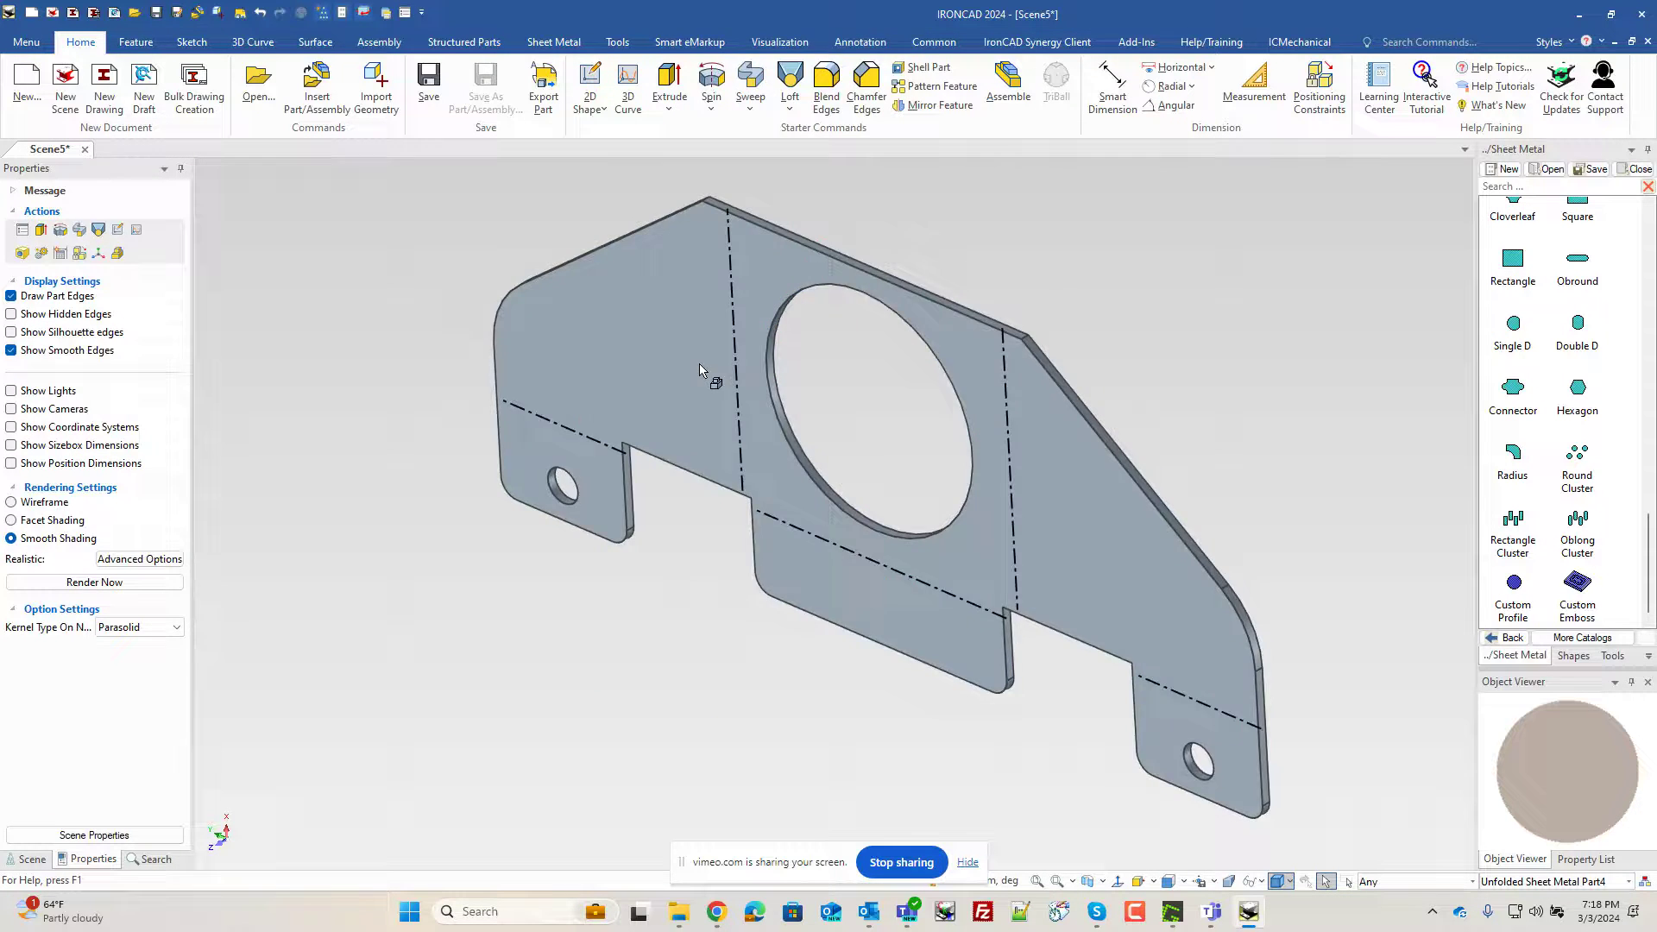
{"action": "left_click", "coordinate": [700, 366]}
{"action": "right_click", "coordinate": [700, 367]}
{"action": "left_click", "coordinate": [761, 50]}
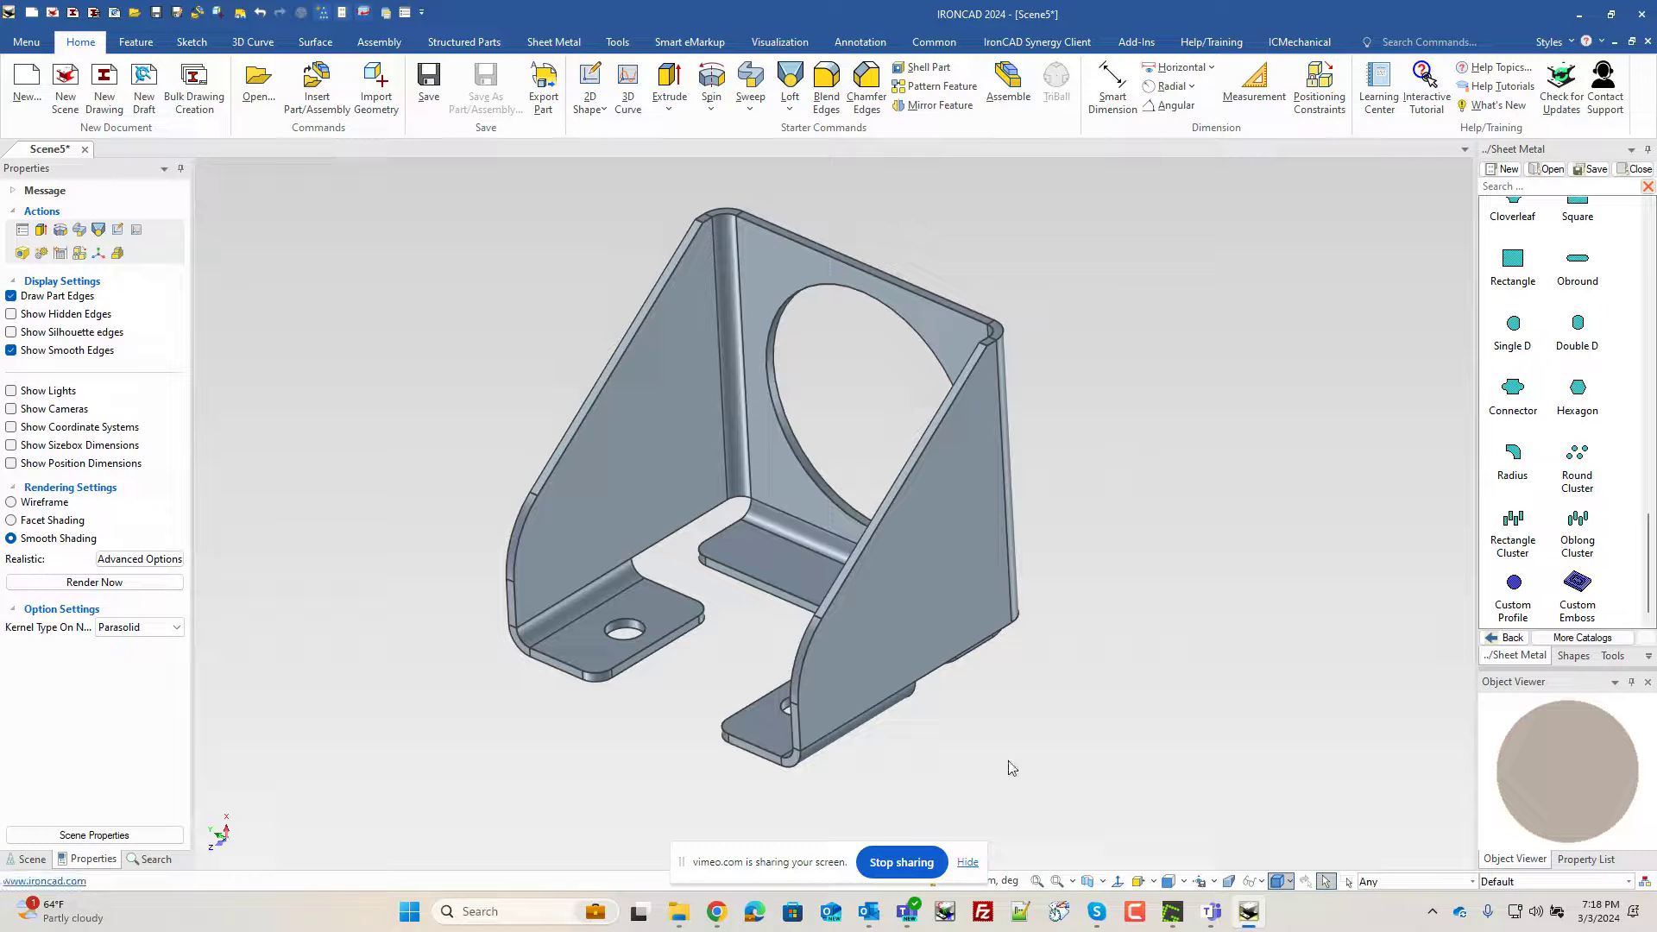